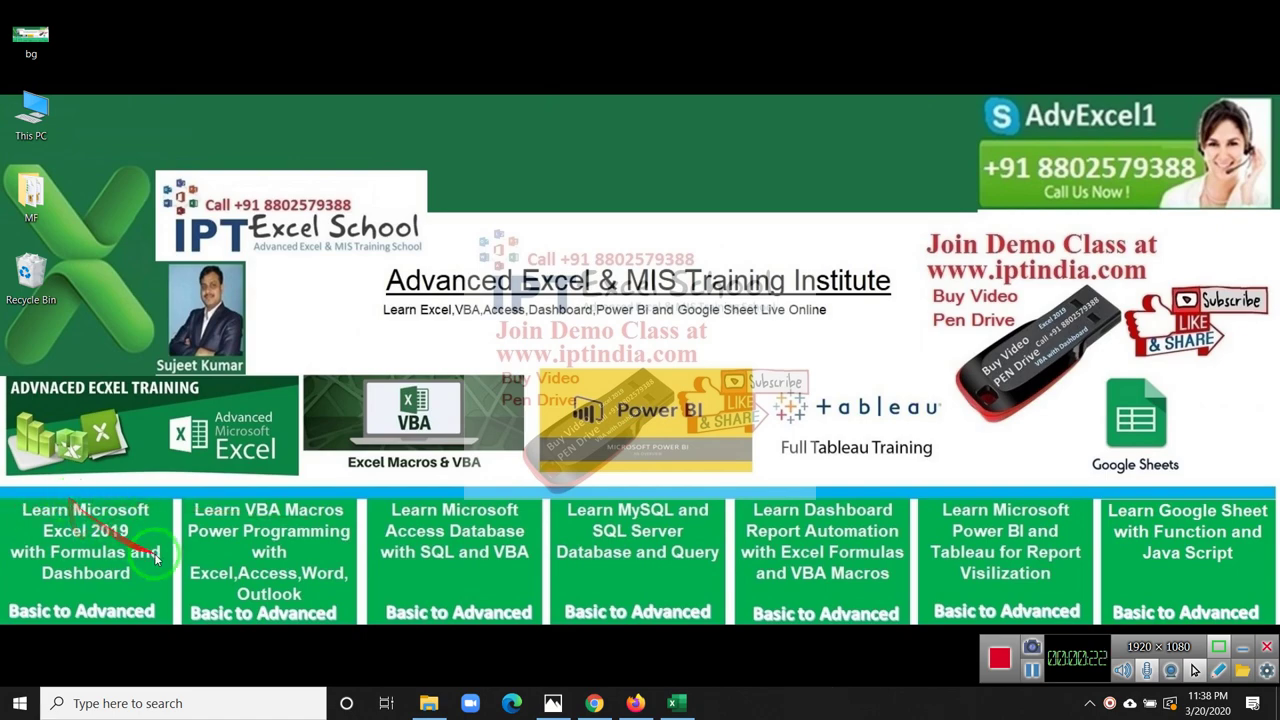
# - Bring up the Income Tax Calculator workbook, glance at BACK and FRONT, then return to INPUT's top
pyautogui.click(676, 706)
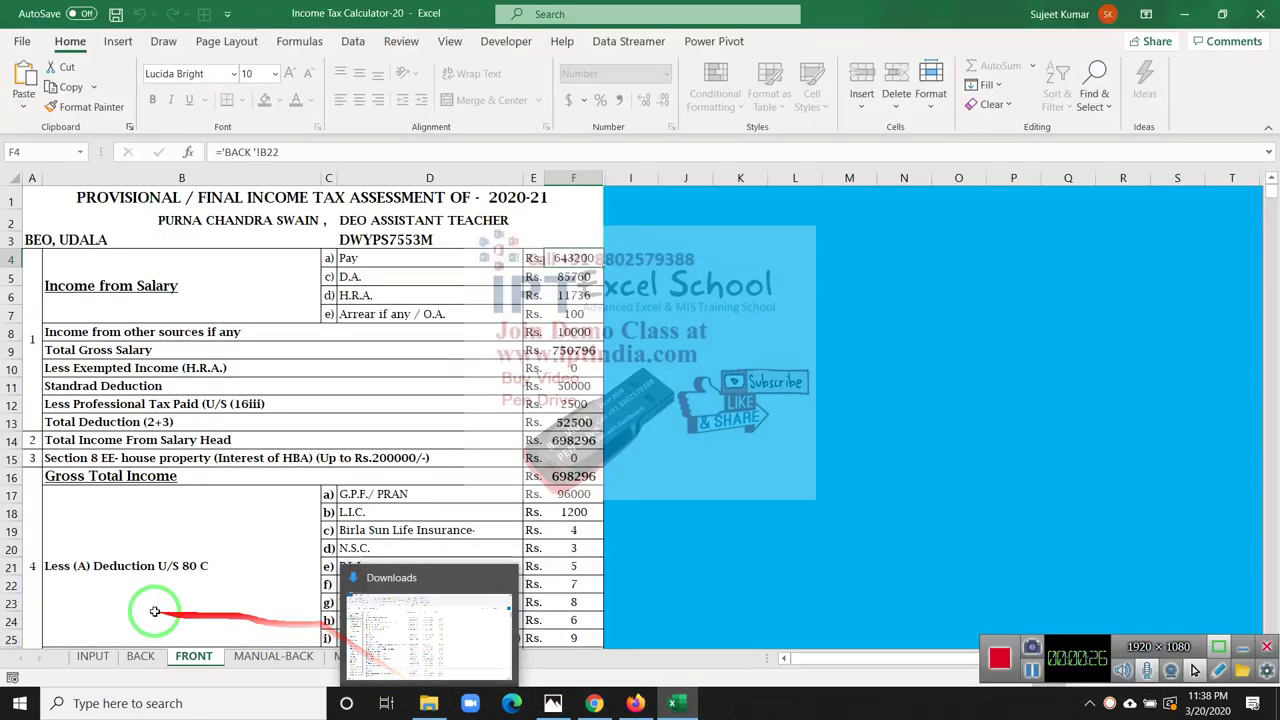
pyautogui.click(79, 661)
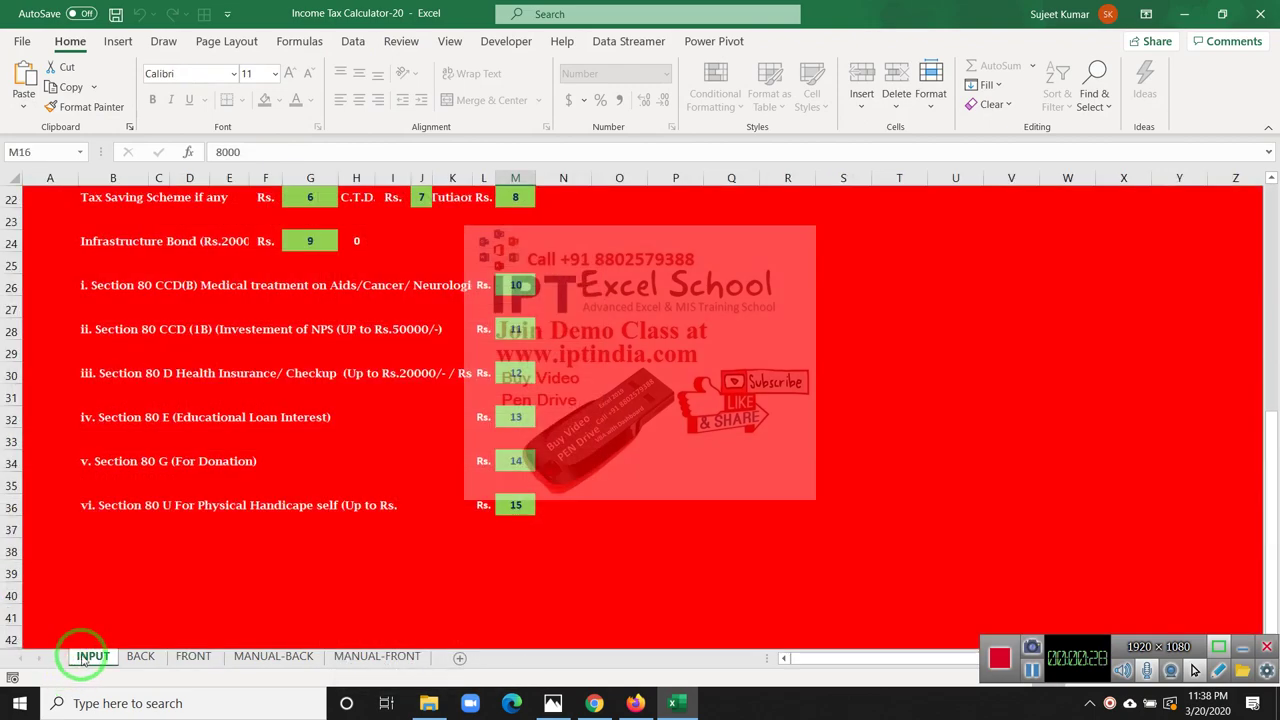
pyautogui.click(140, 658)
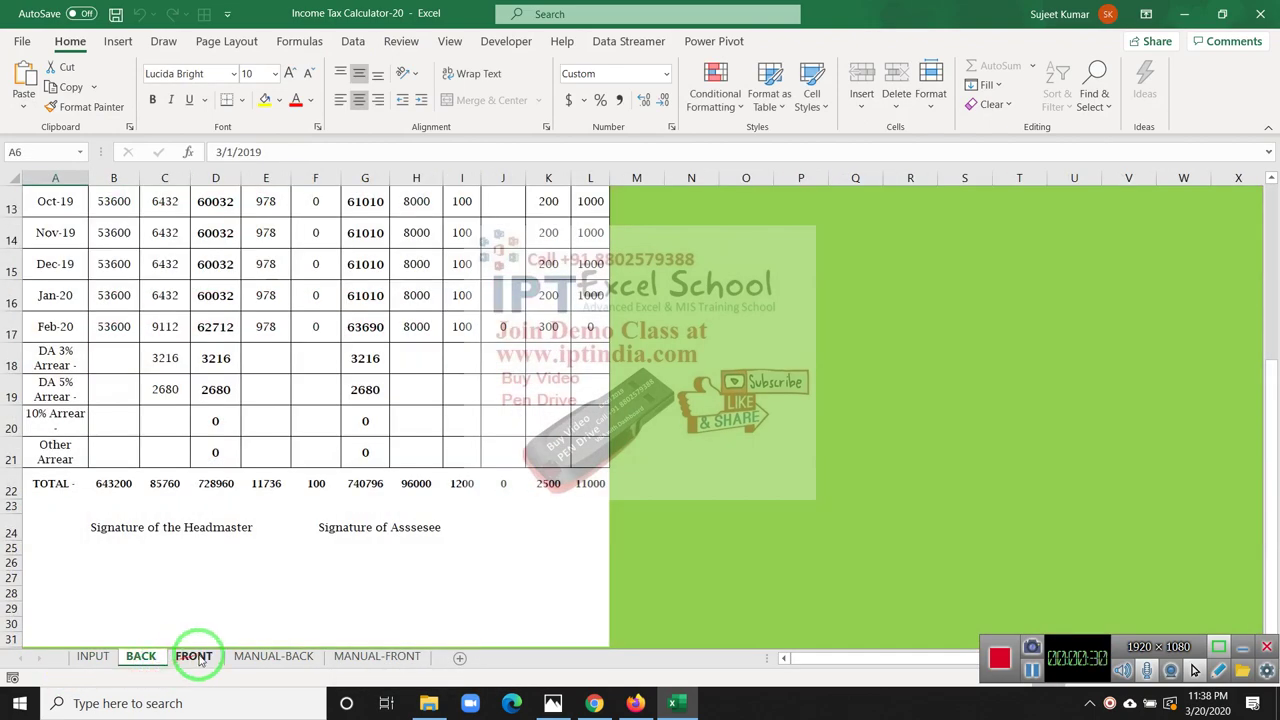
pyautogui.click(194, 658)
pyautogui.click(140, 658)
pyautogui.click(95, 658)
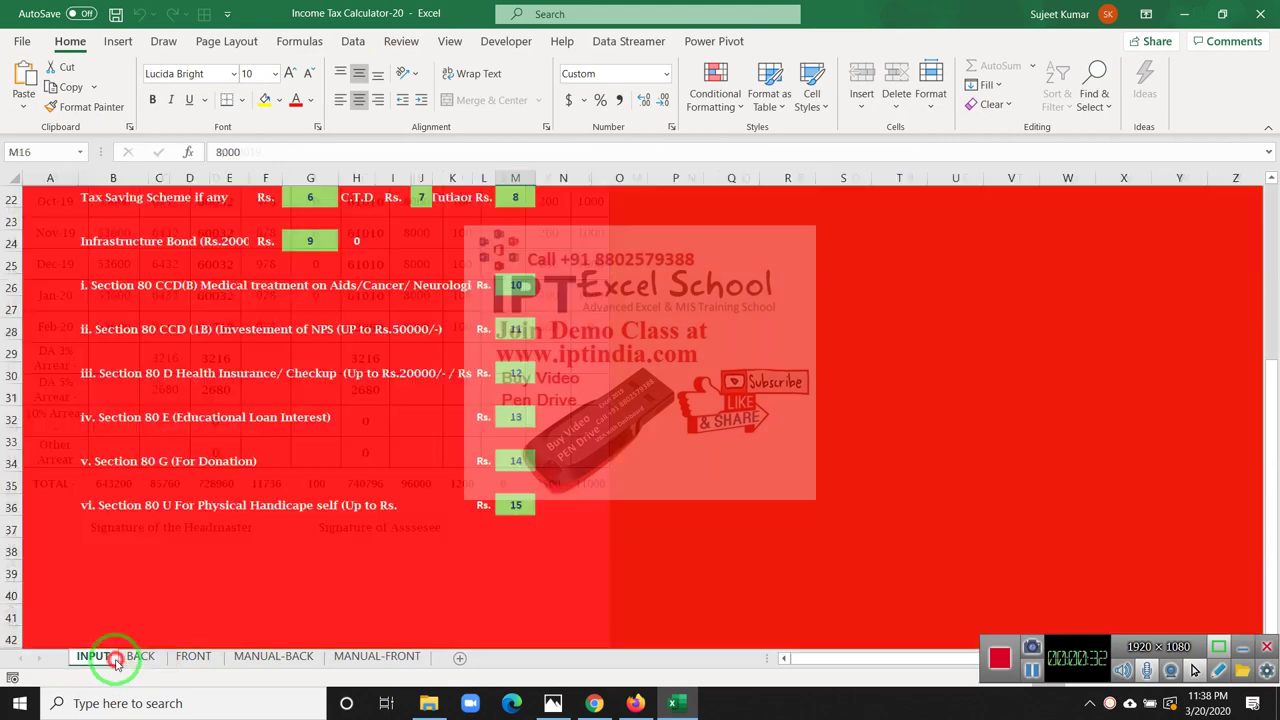
pyautogui.scroll(5, 240, 640)
pyautogui.scroll(2, 236, 631)
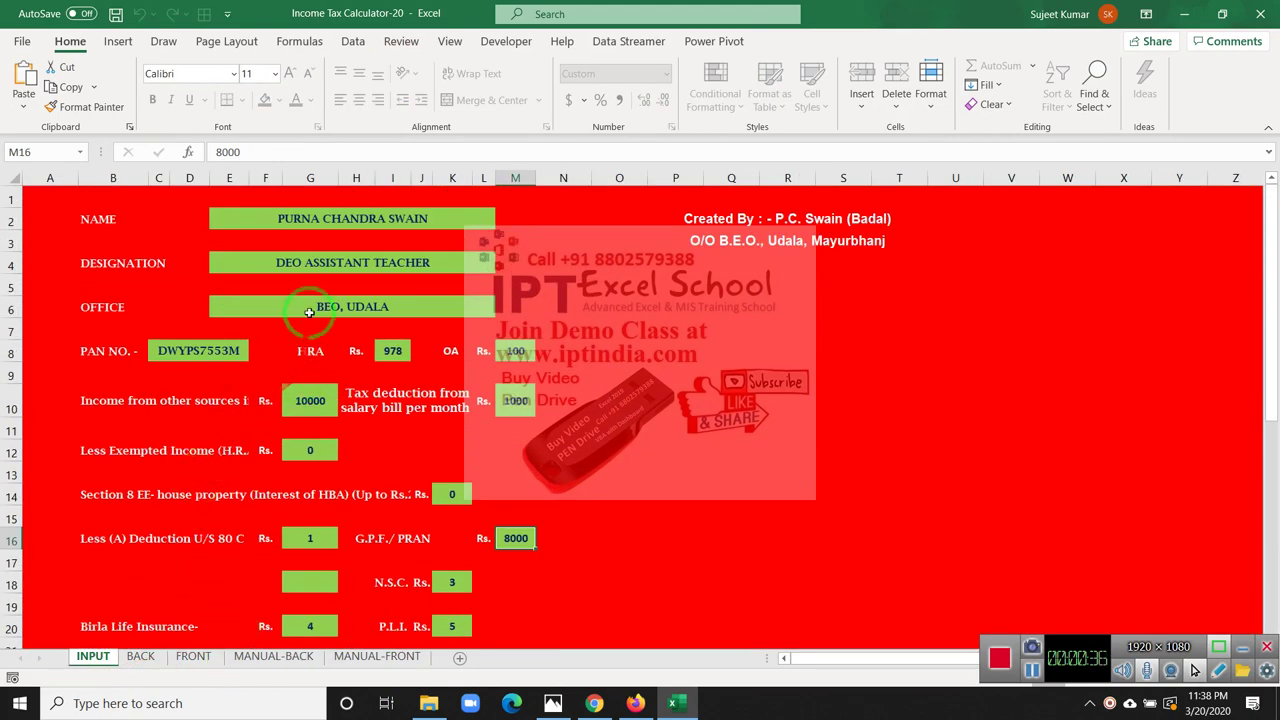
pyautogui.click(286, 218)
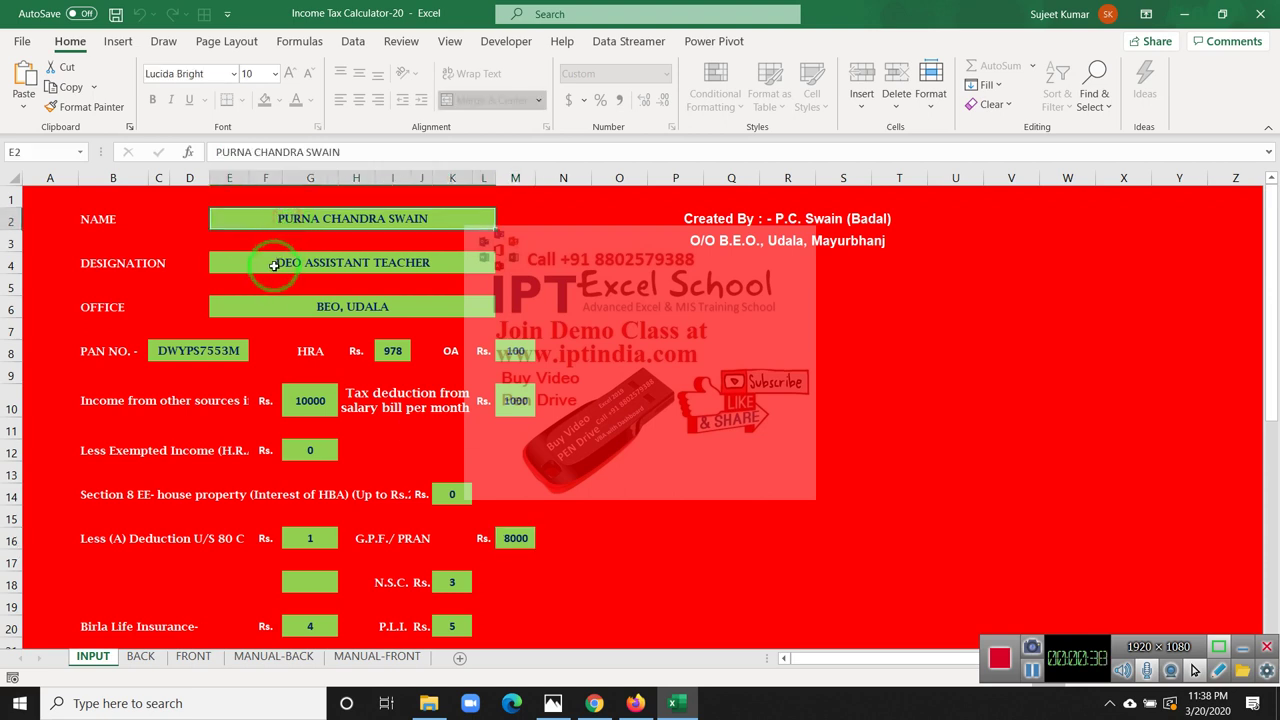
pyautogui.click(274, 265)
pyautogui.click(276, 305)
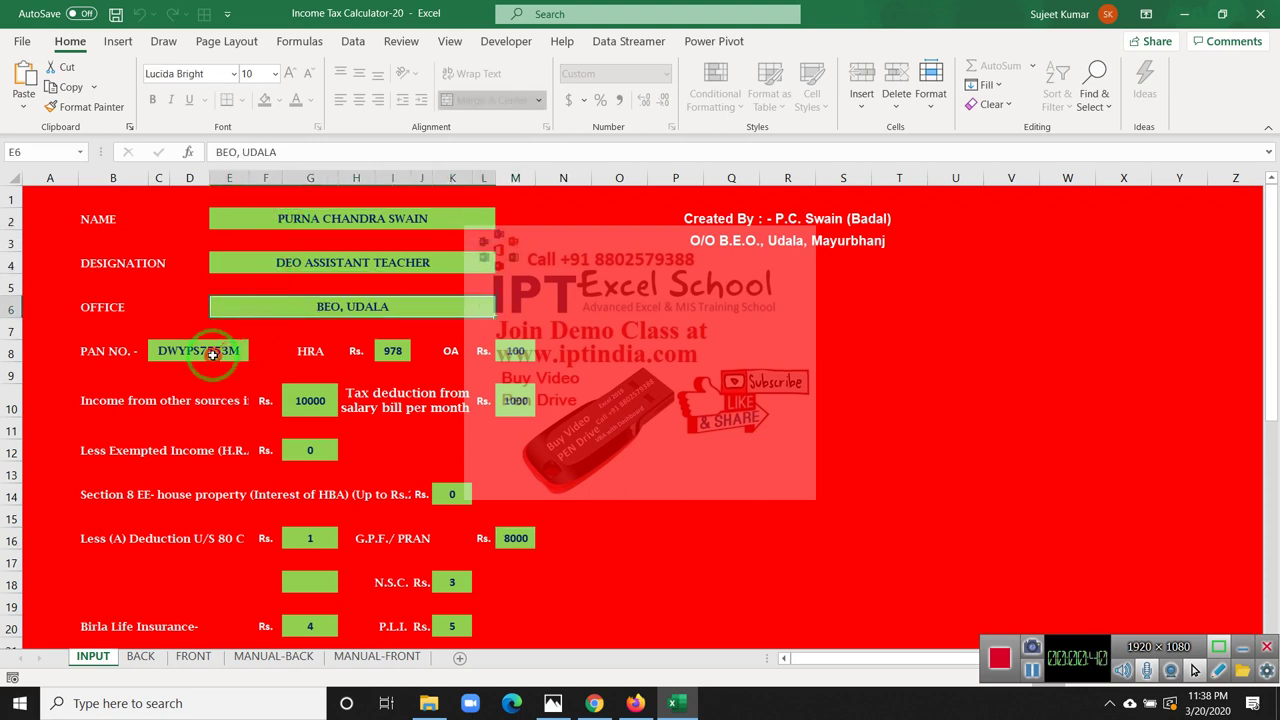
pyautogui.click(212, 354)
pyautogui.click(388, 352)
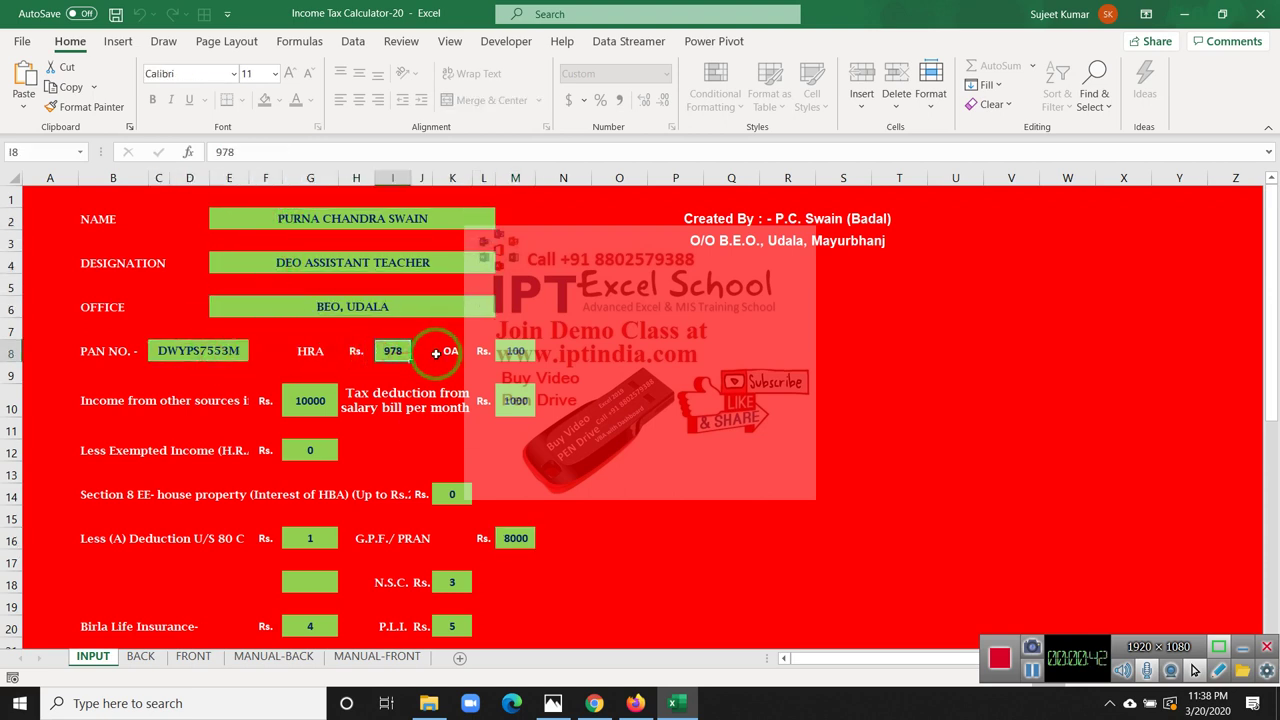
pyautogui.click(530, 355)
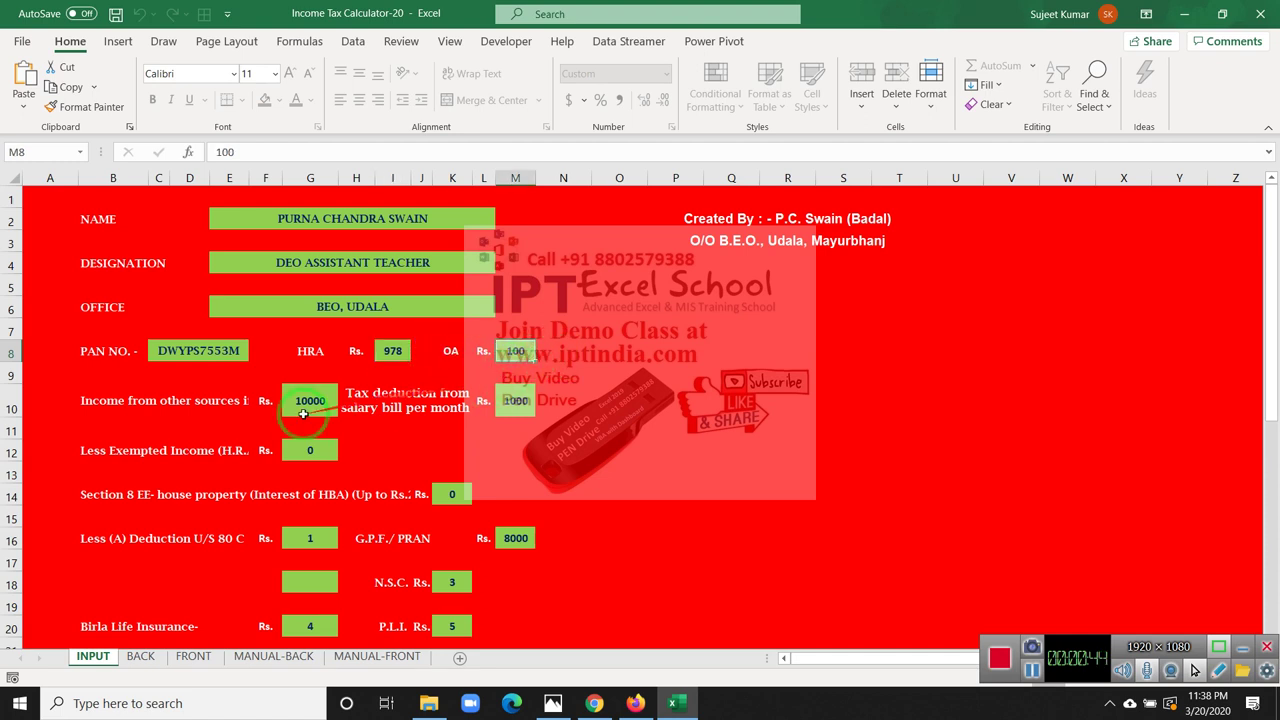
pyautogui.click(303, 413)
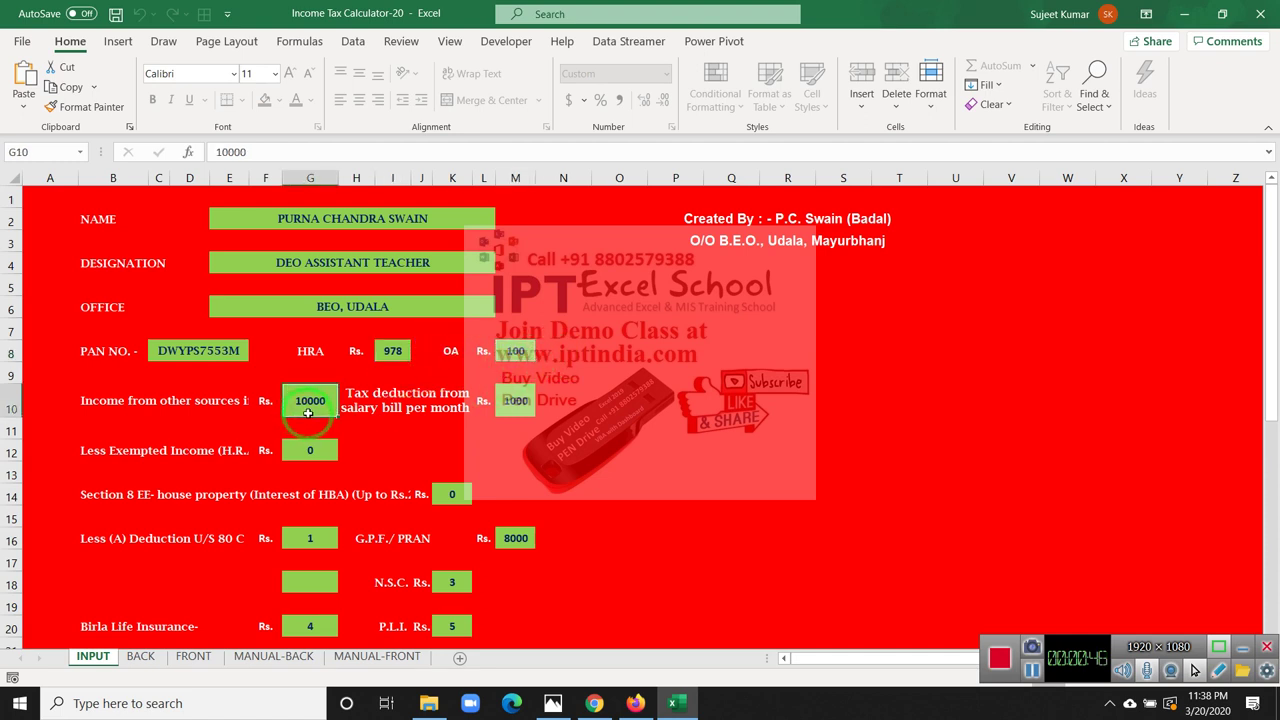
pyautogui.click(508, 400)
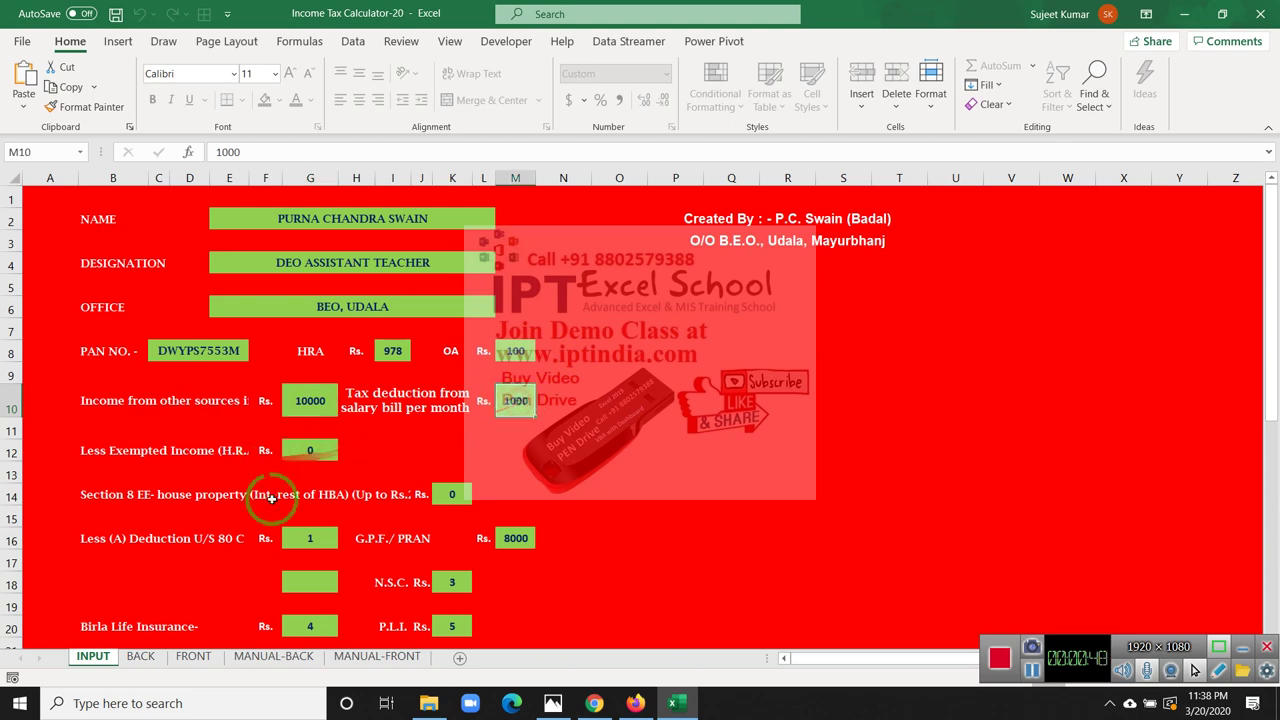
pyautogui.click(456, 498)
pyautogui.click(515, 535)
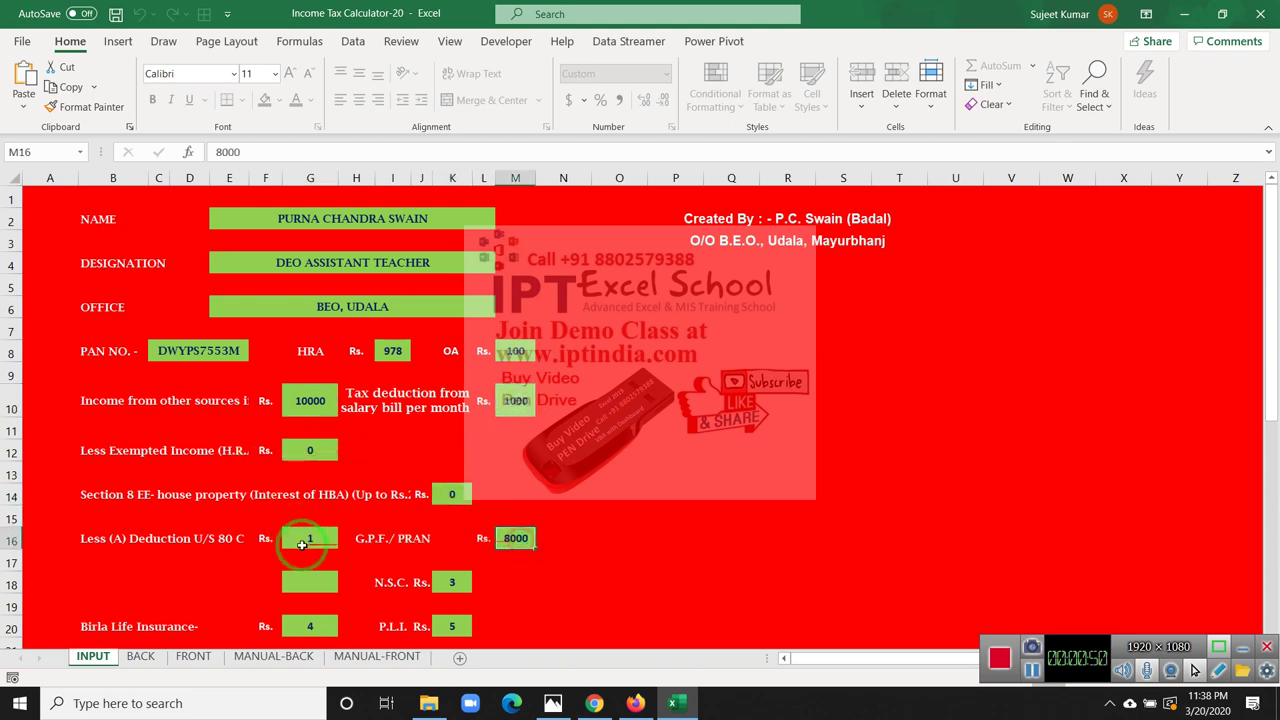
pyautogui.click(300, 540)
pyautogui.click(325, 583)
pyautogui.click(452, 582)
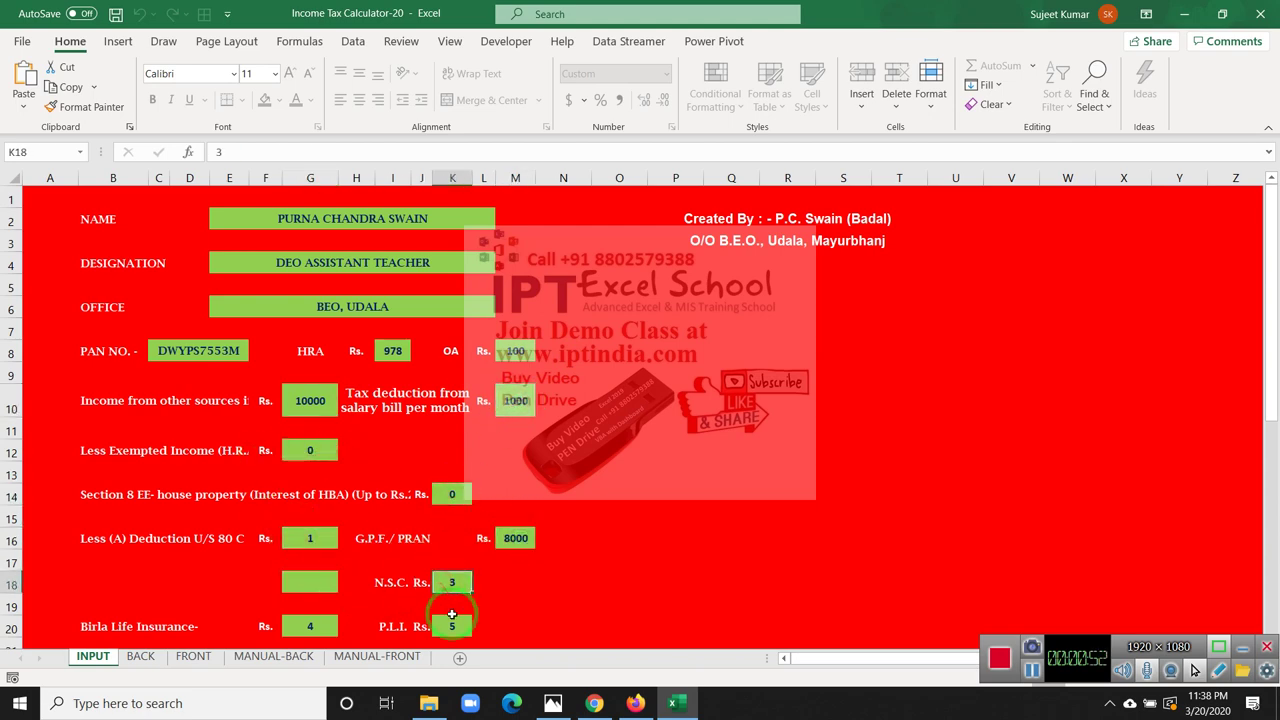
pyautogui.click(452, 604)
pyautogui.scroll(-1, 400, 610)
pyautogui.scroll(-2, 340, 580)
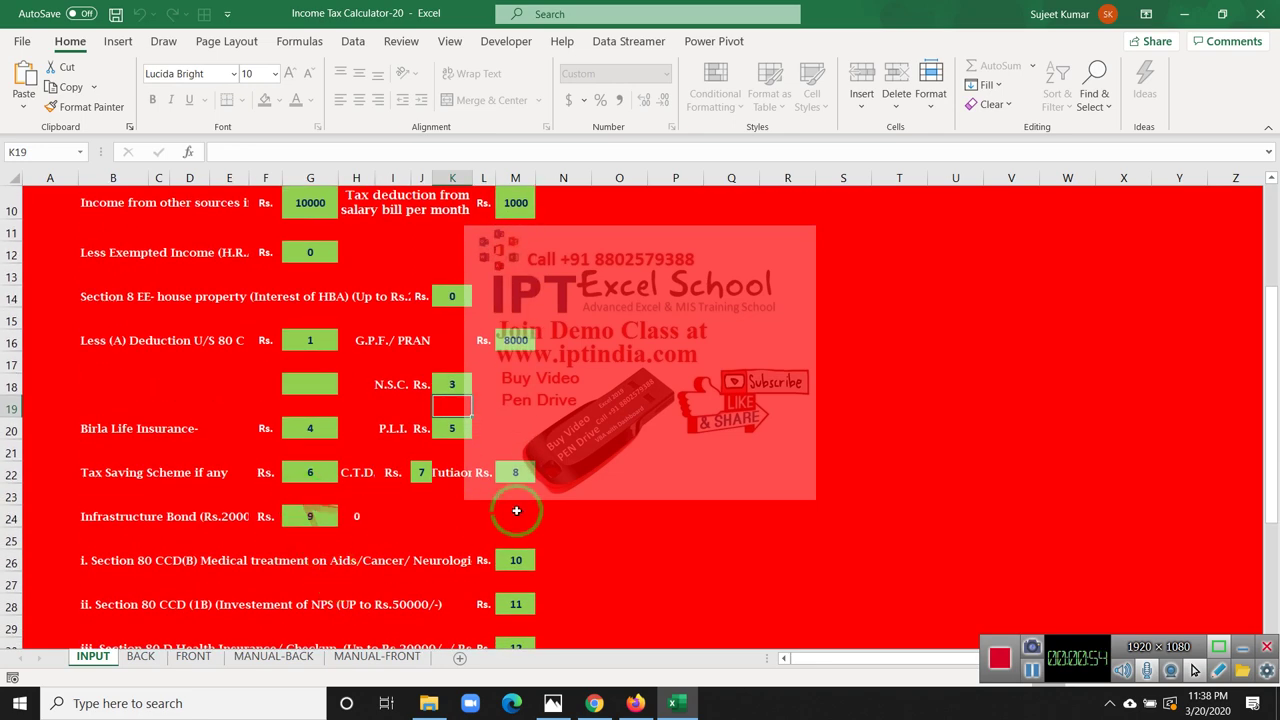
pyautogui.scroll(-1, 514, 509)
pyautogui.click(512, 488)
pyautogui.scroll(-1, 512, 563)
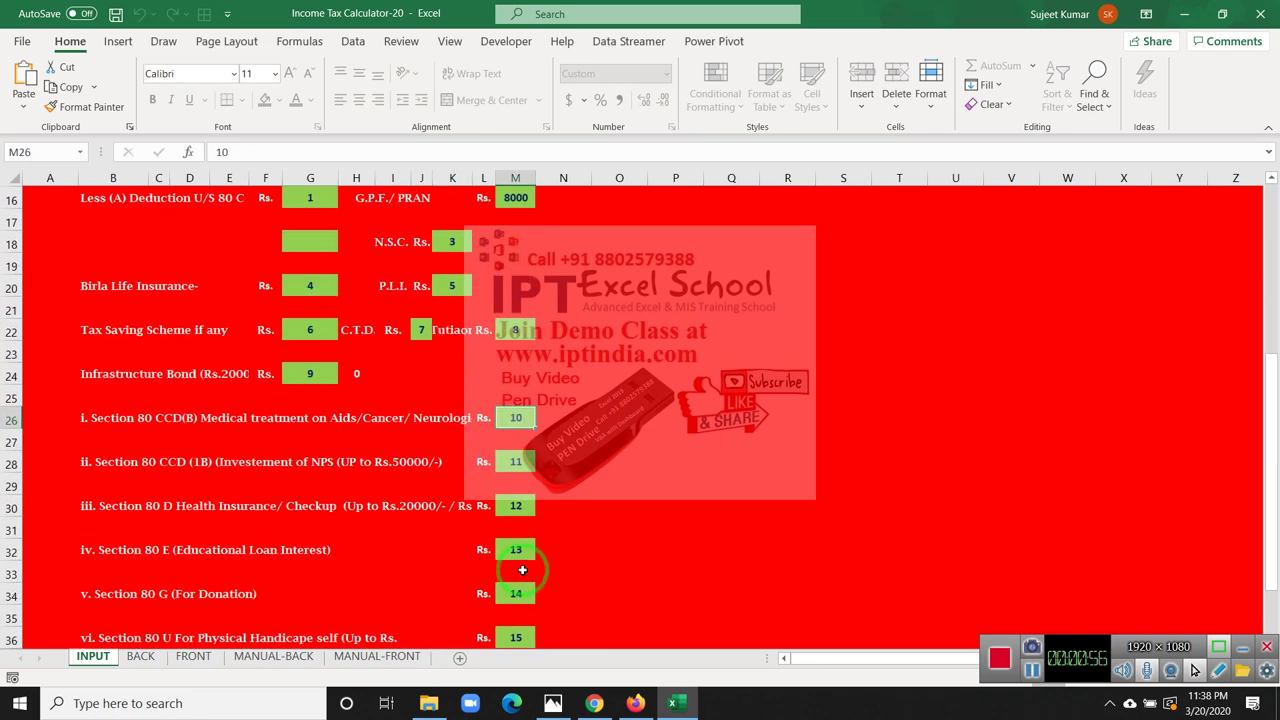
pyautogui.scroll(-1, 521, 571)
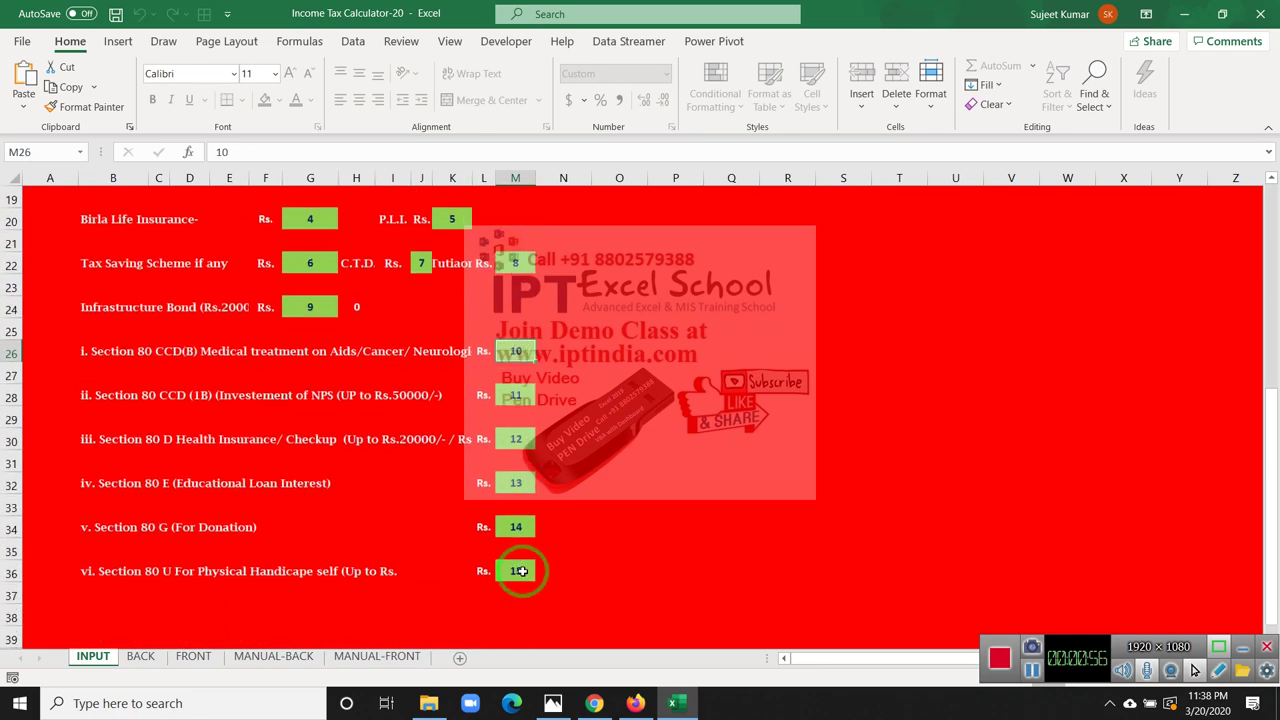
# - On the BACK sheet, inspect March pay 53600 and its D.A. and H.R.A. formulas
pyautogui.click(140, 656)
pyautogui.scroll(4, 169, 494)
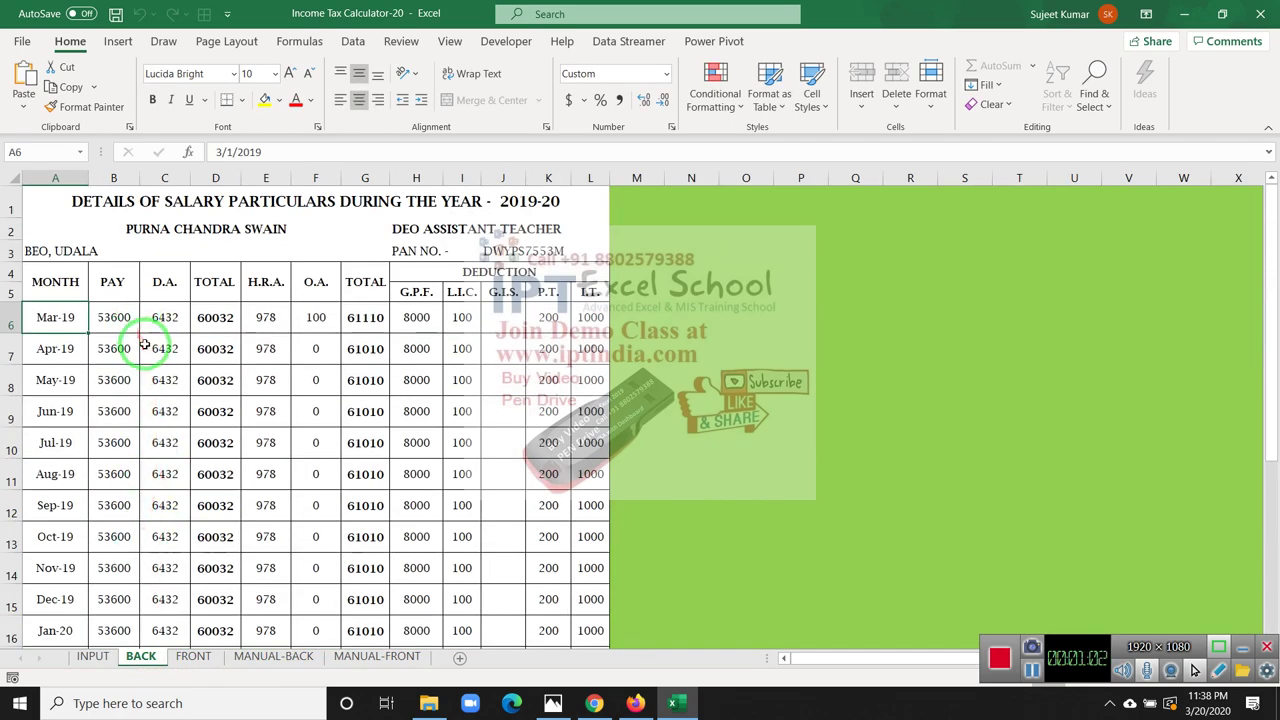
pyautogui.moveTo(71, 317)
pyautogui.mouseDown()
pyautogui.moveTo(55, 380)
pyautogui.moveTo(55, 297)
pyautogui.mouseUp()
pyautogui.scroll(-3, 57, 430)
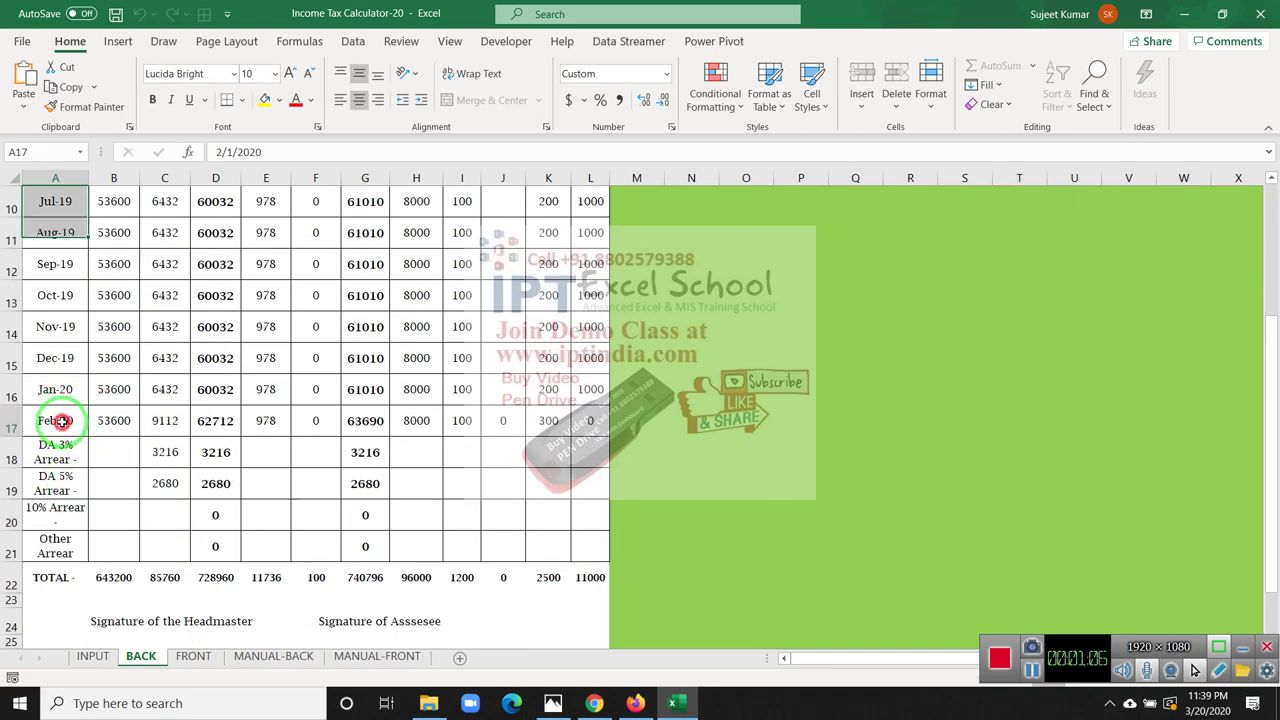
pyautogui.scroll(3, 112, 357)
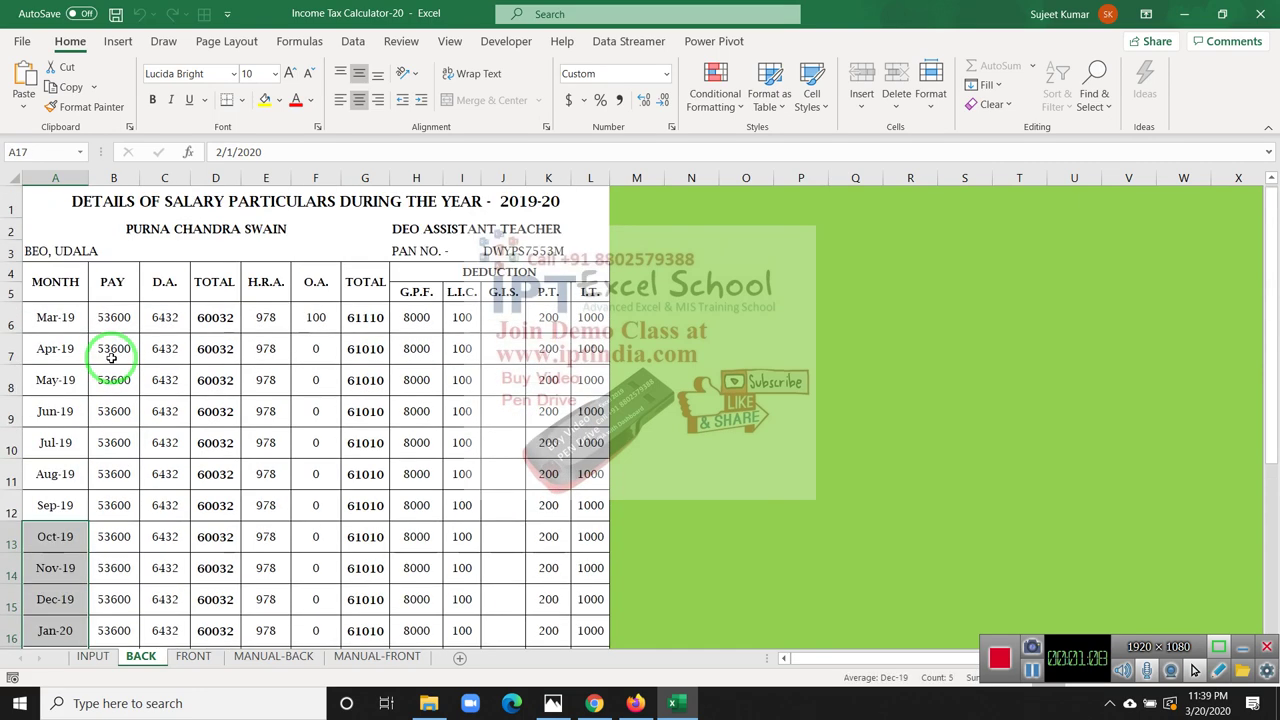
pyautogui.click(112, 317)
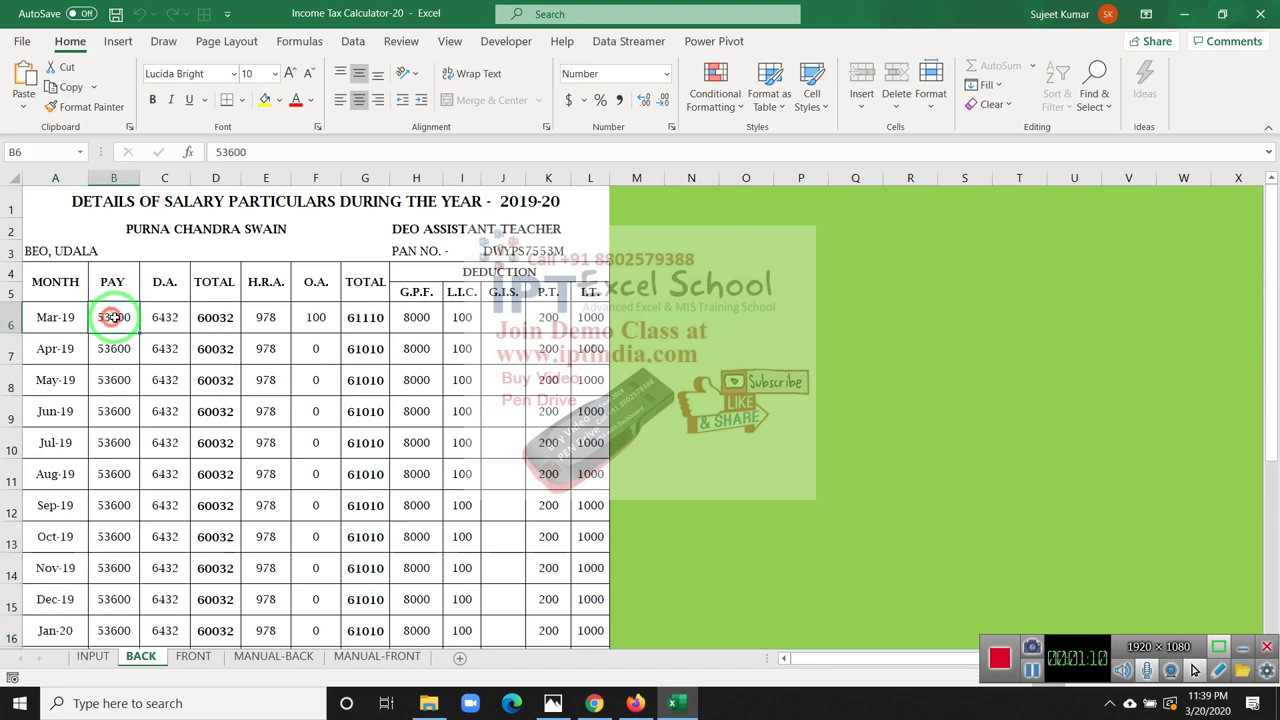
pyautogui.click(166, 319)
pyautogui.click(265, 318)
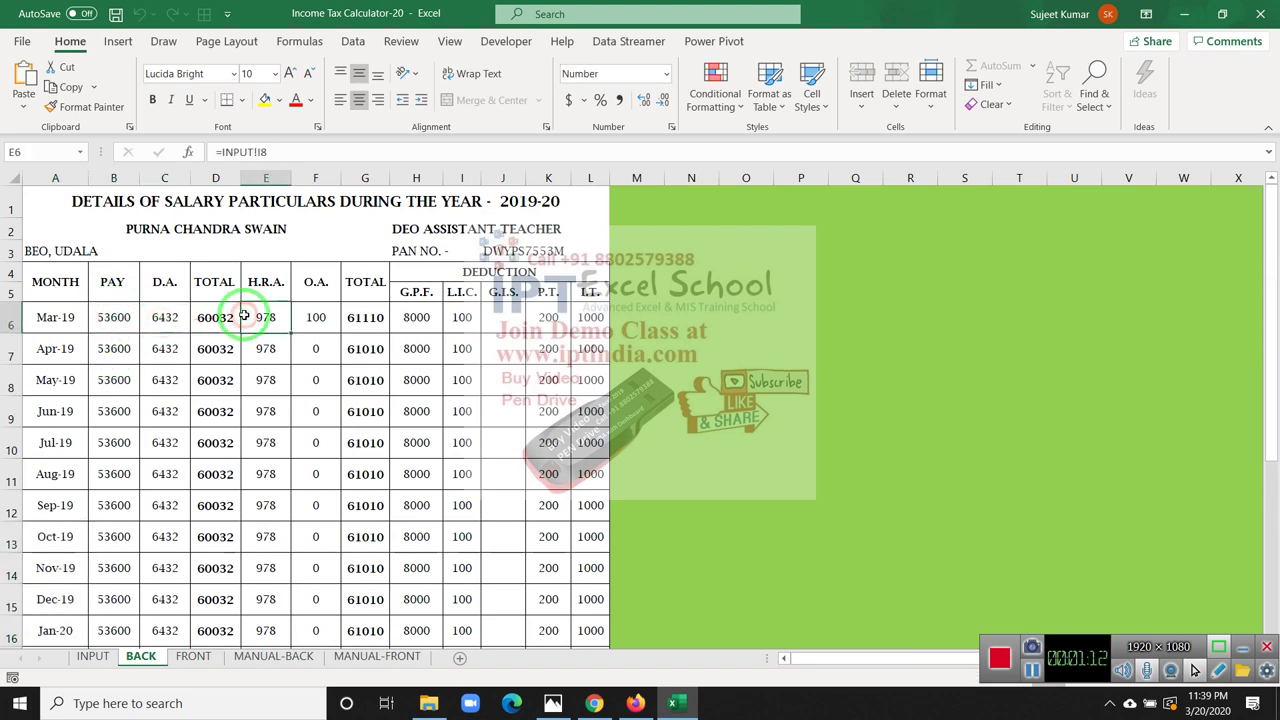
pyautogui.click(216, 328)
pyautogui.click(262, 320)
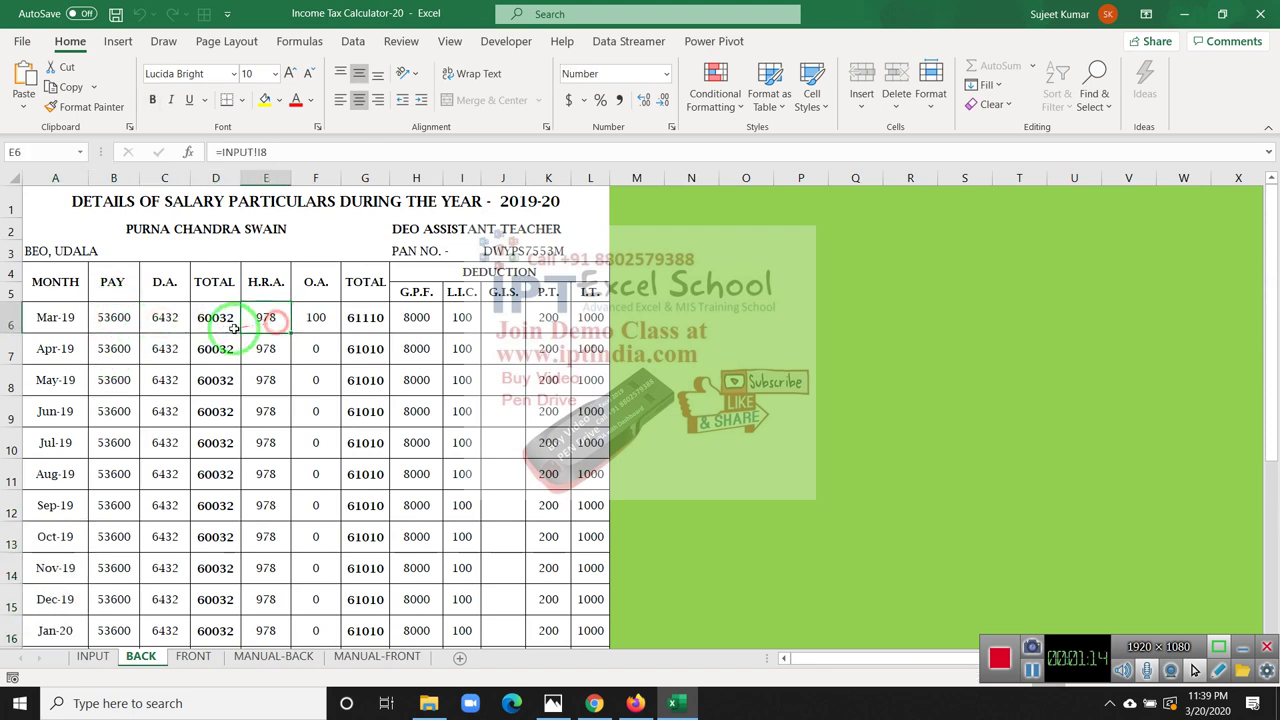
# - Reveal which cells the March TOTAL 60032 and the gross TOTAL with O.A. 100 sum
pyautogui.click(115, 320)
pyautogui.click(165, 320)
pyautogui.click(215, 320)
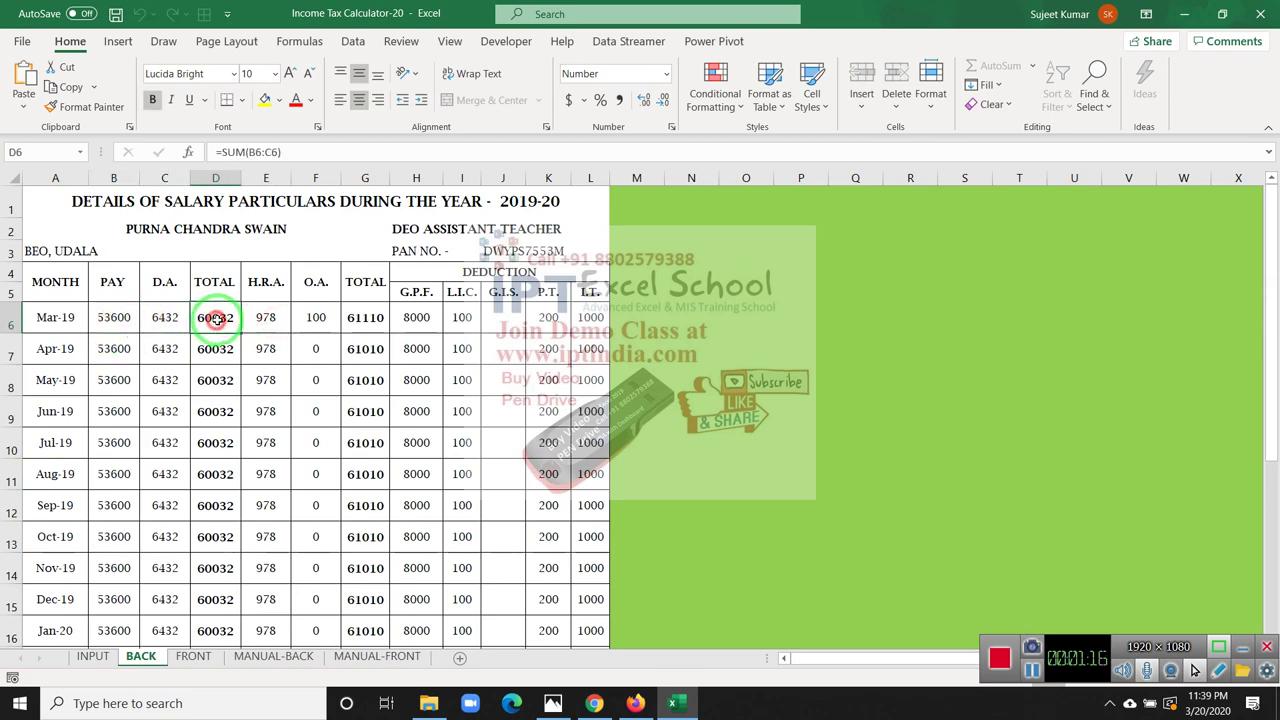
pyautogui.doubleClick(222, 317)
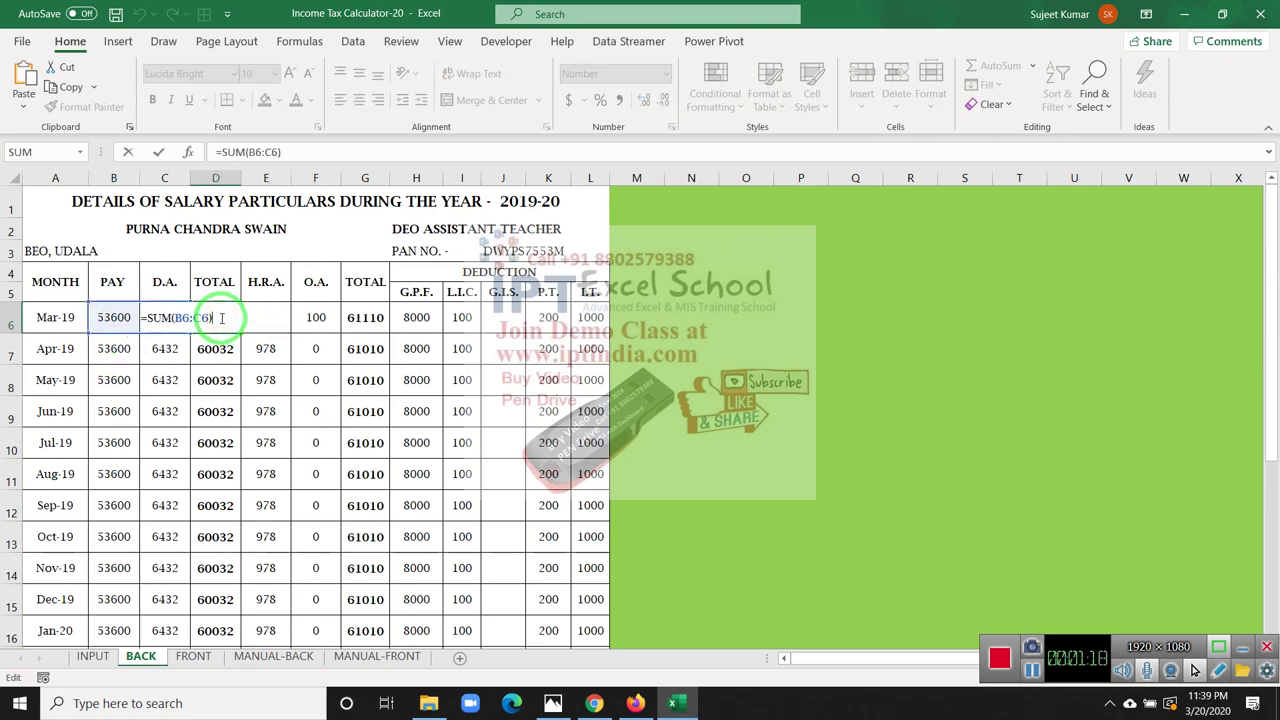
pyautogui.press('Escape')
pyautogui.click(276, 316)
pyautogui.click(316, 317)
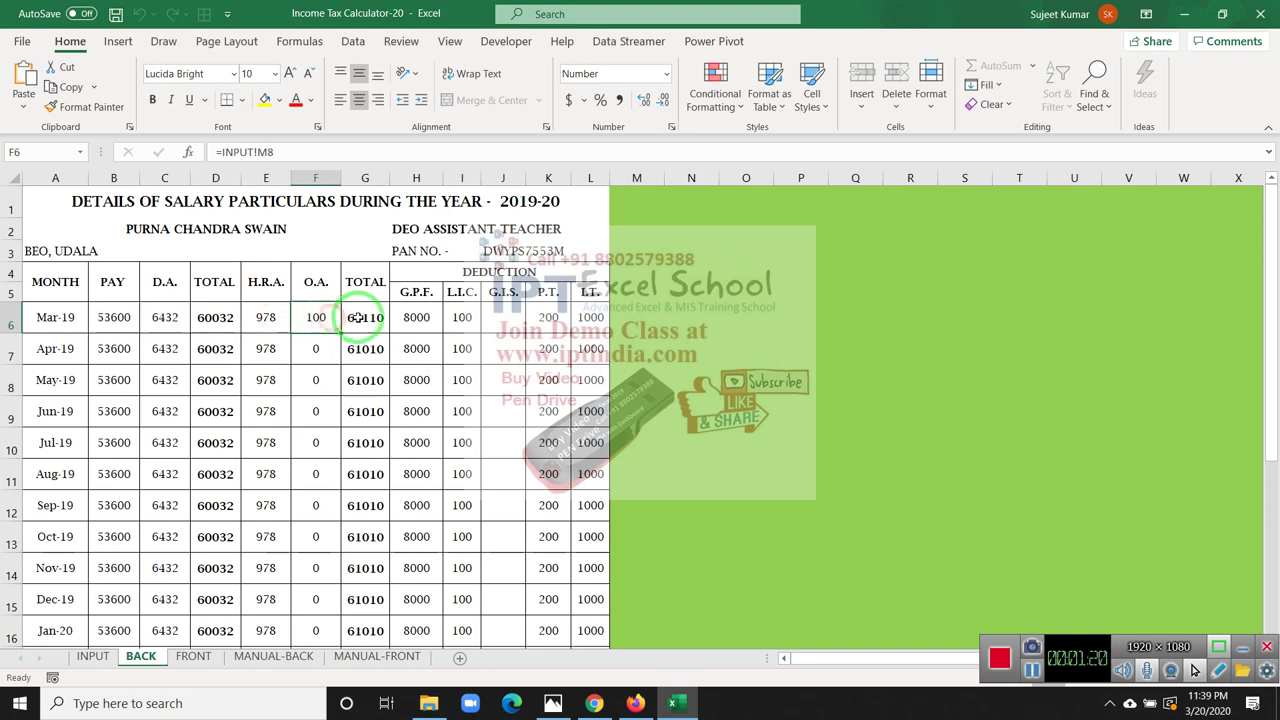
pyautogui.doubleClick(370, 317)
# - Check March deductions L.I.C. 100 and P.T. 200, and the I.T. link to INPUT!M10
pyautogui.click(416, 317)
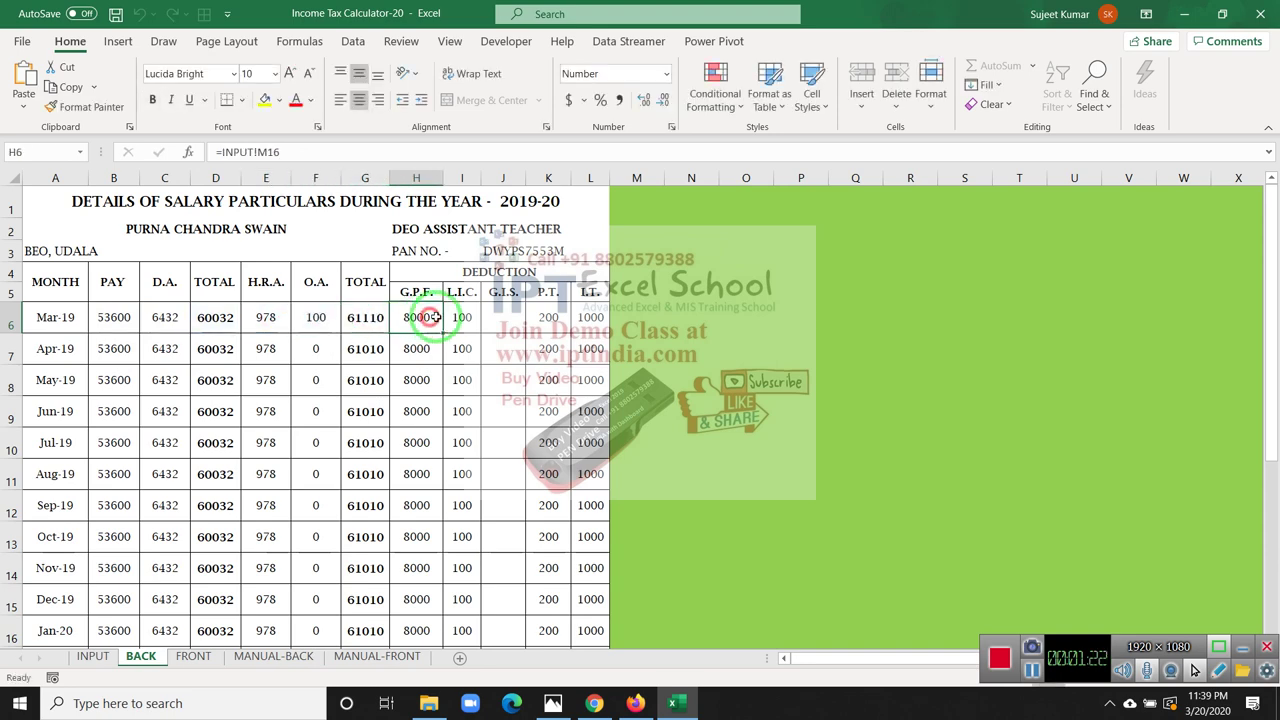
pyautogui.click(461, 317)
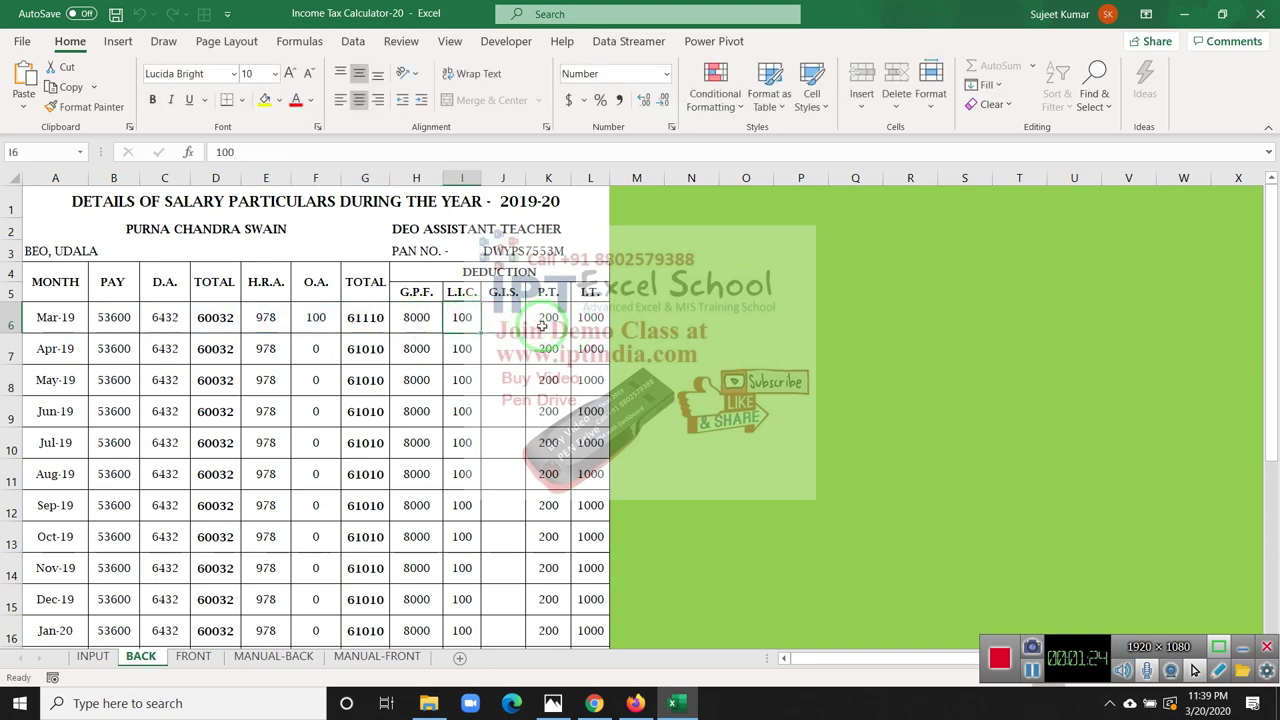
pyautogui.click(548, 320)
pyautogui.click(582, 320)
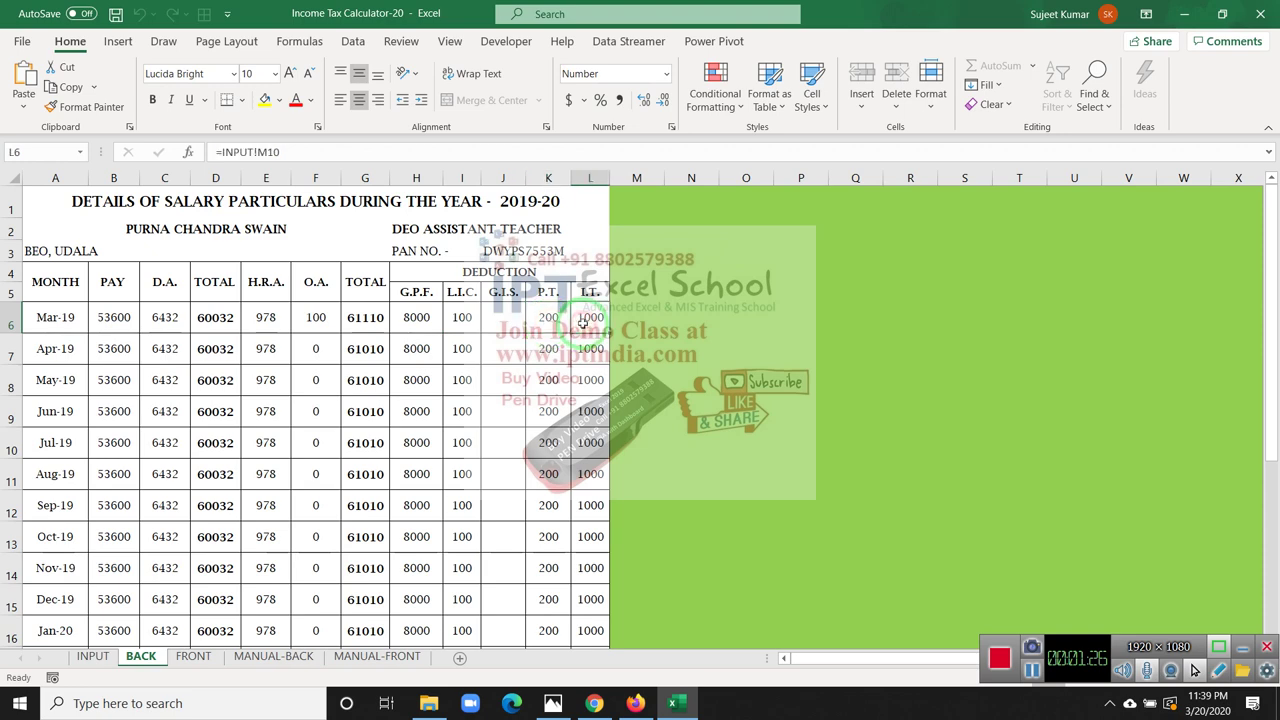
pyautogui.scroll(-2, 547, 430)
pyautogui.scroll(-2, 547, 430)
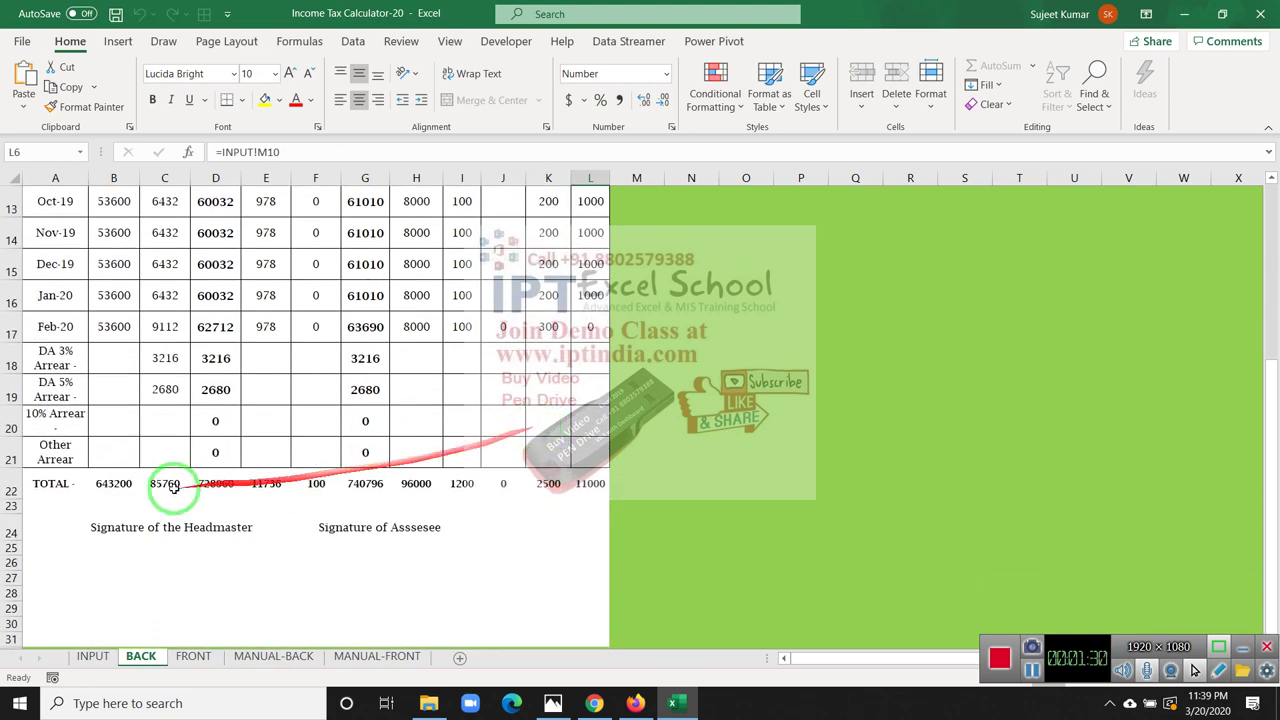
pyautogui.doubleClick(110, 486)
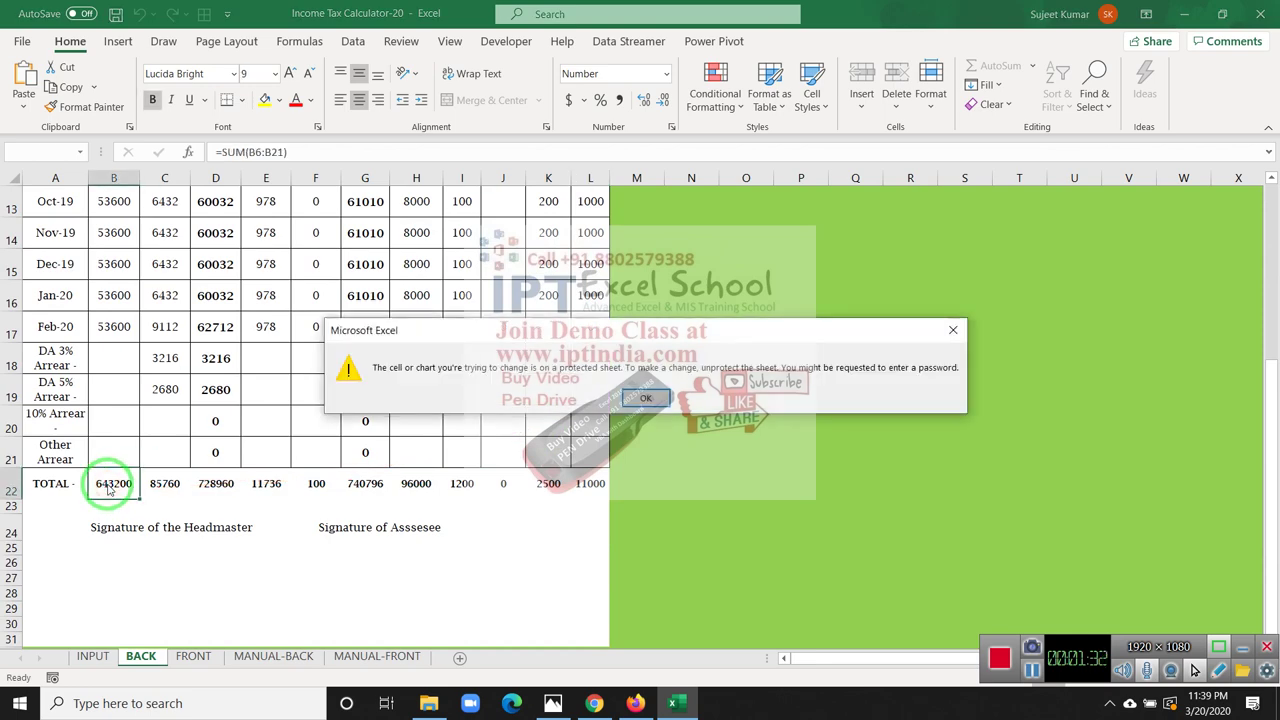
pyautogui.press('Return')
pyautogui.scroll(-5, 108, 482)
pyautogui.scroll(3, 110, 484)
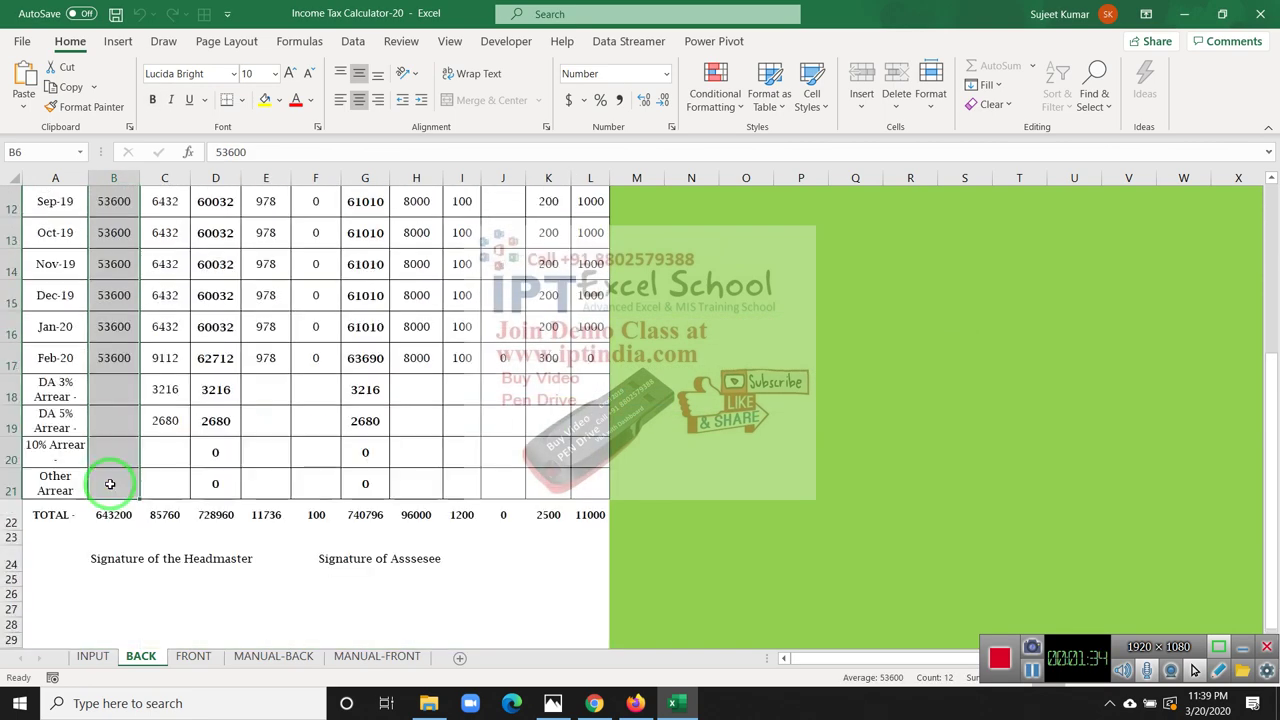
pyautogui.click(112, 514)
pyautogui.click(162, 514)
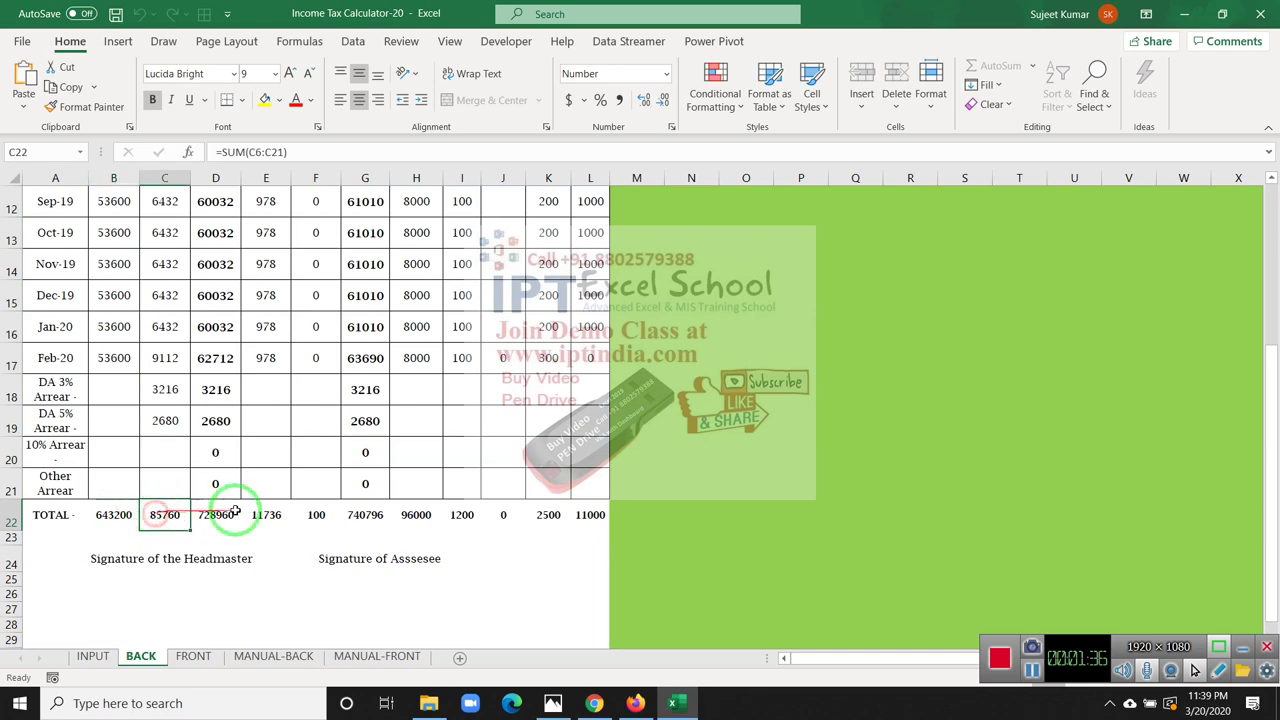
pyautogui.click(226, 514)
pyautogui.click(335, 511)
pyautogui.click(416, 514)
pyautogui.click(580, 514)
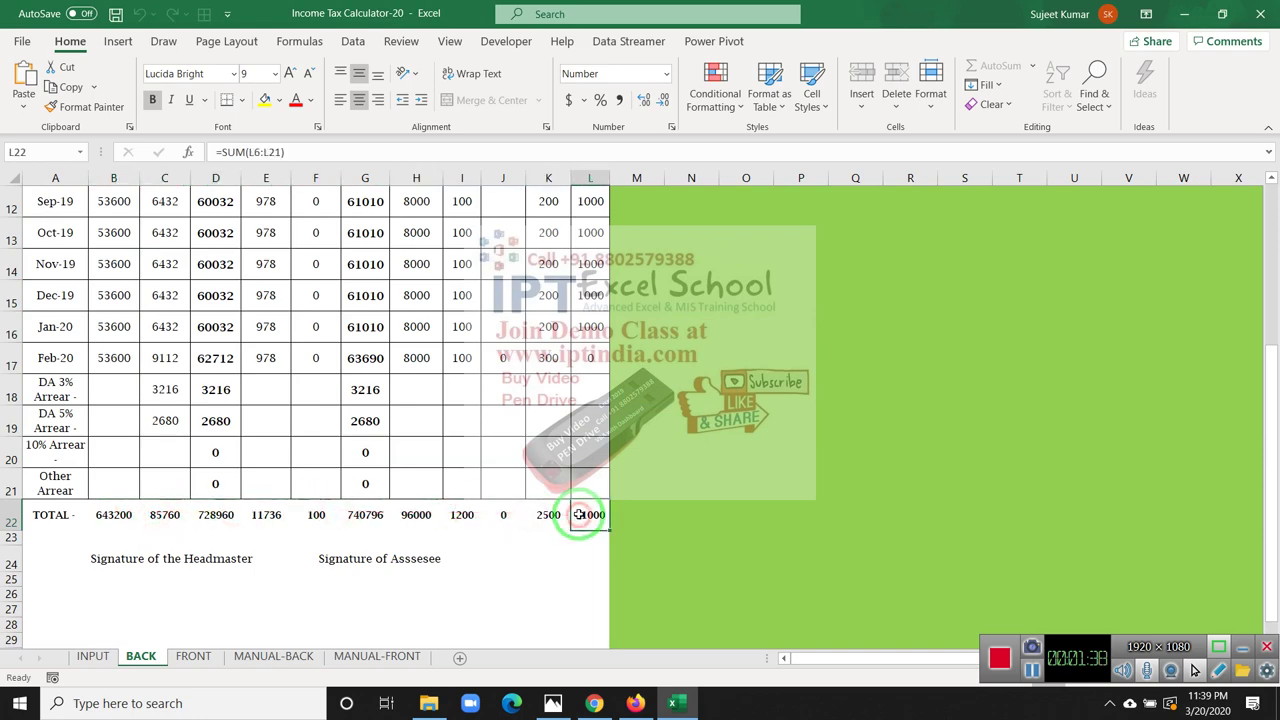
pyautogui.scroll(4, 570, 518)
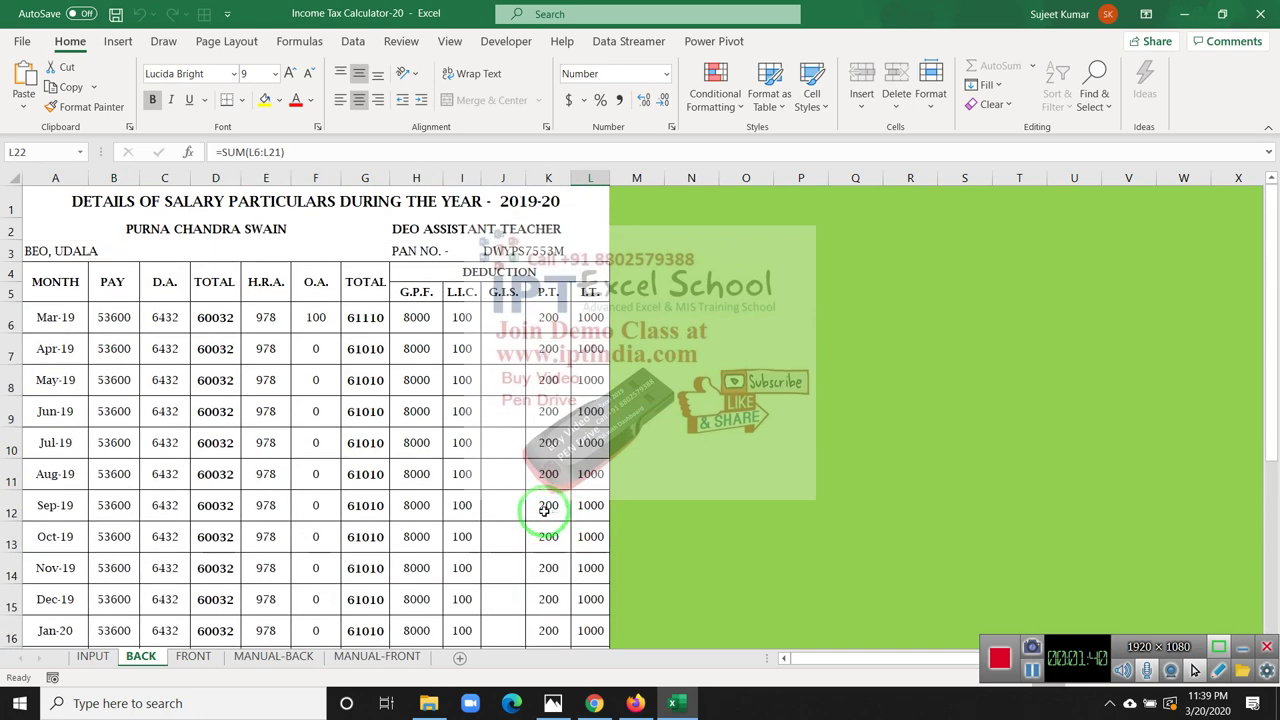
# - On the FRONT sheet, highlight the Income from Salary heading and scan the assessment
pyautogui.click(194, 657)
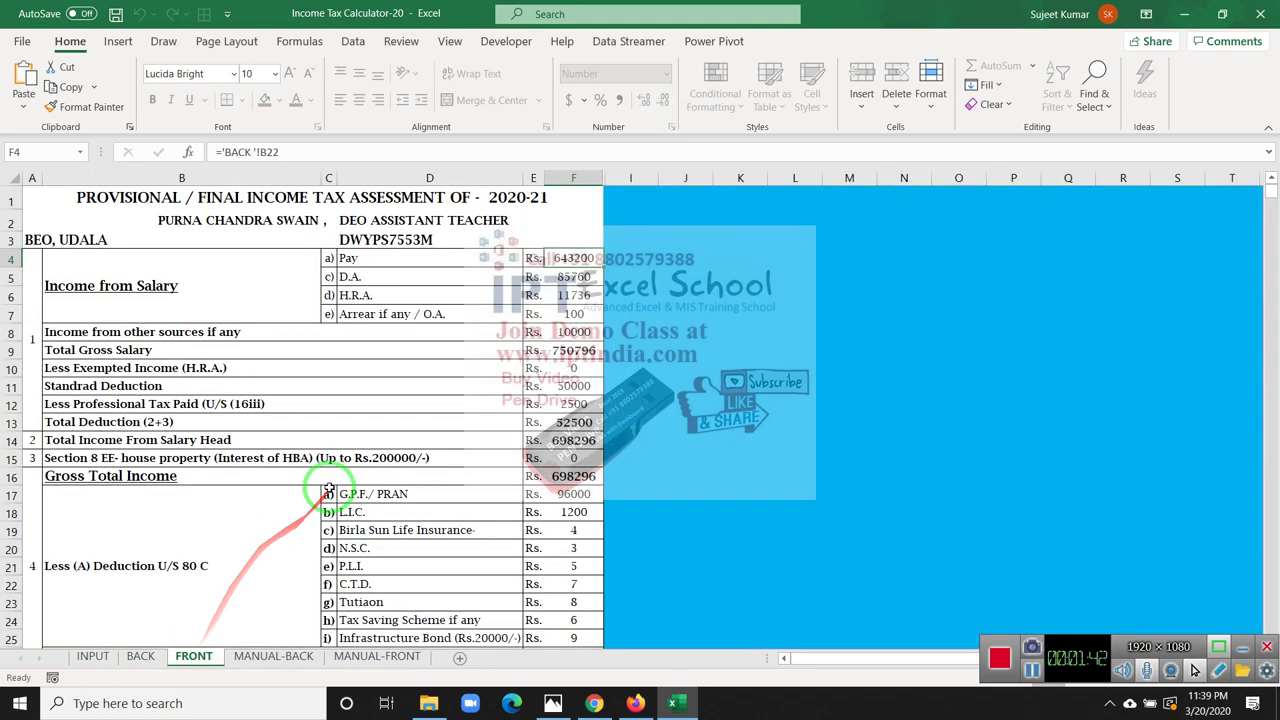
pyautogui.scroll(-6, 327, 490)
pyautogui.scroll(6, 323, 497)
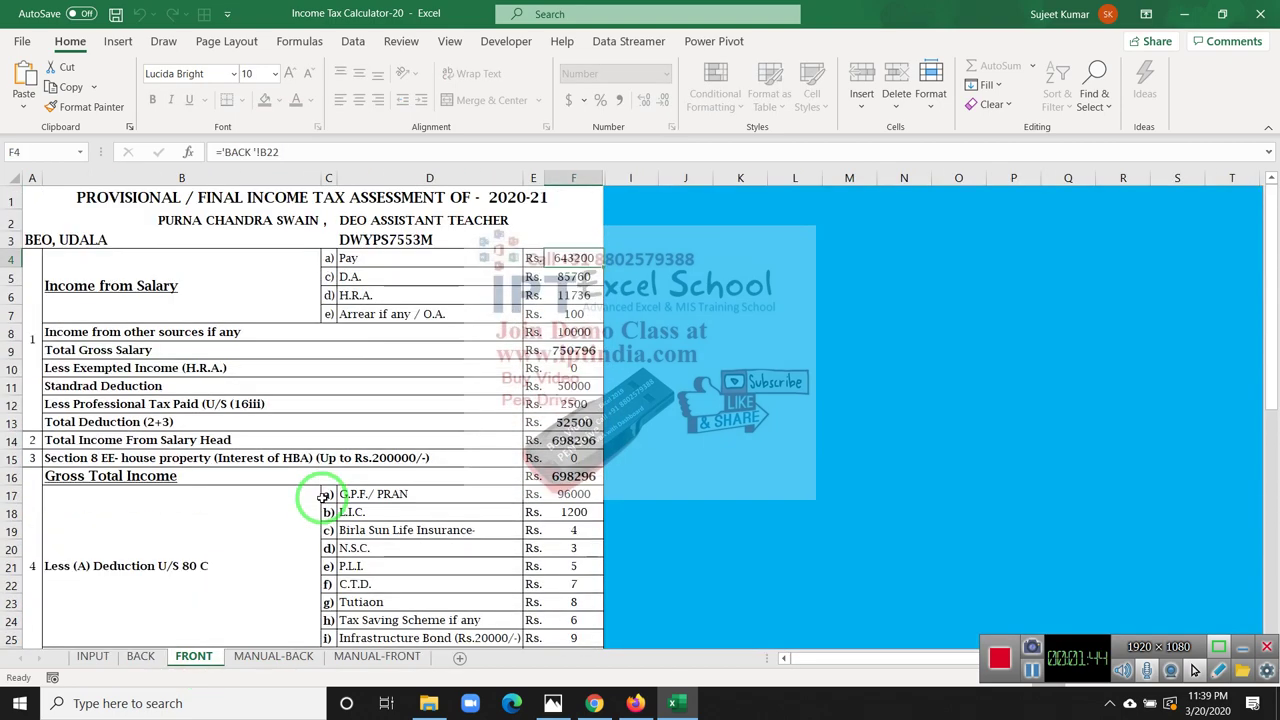
pyautogui.click(103, 309)
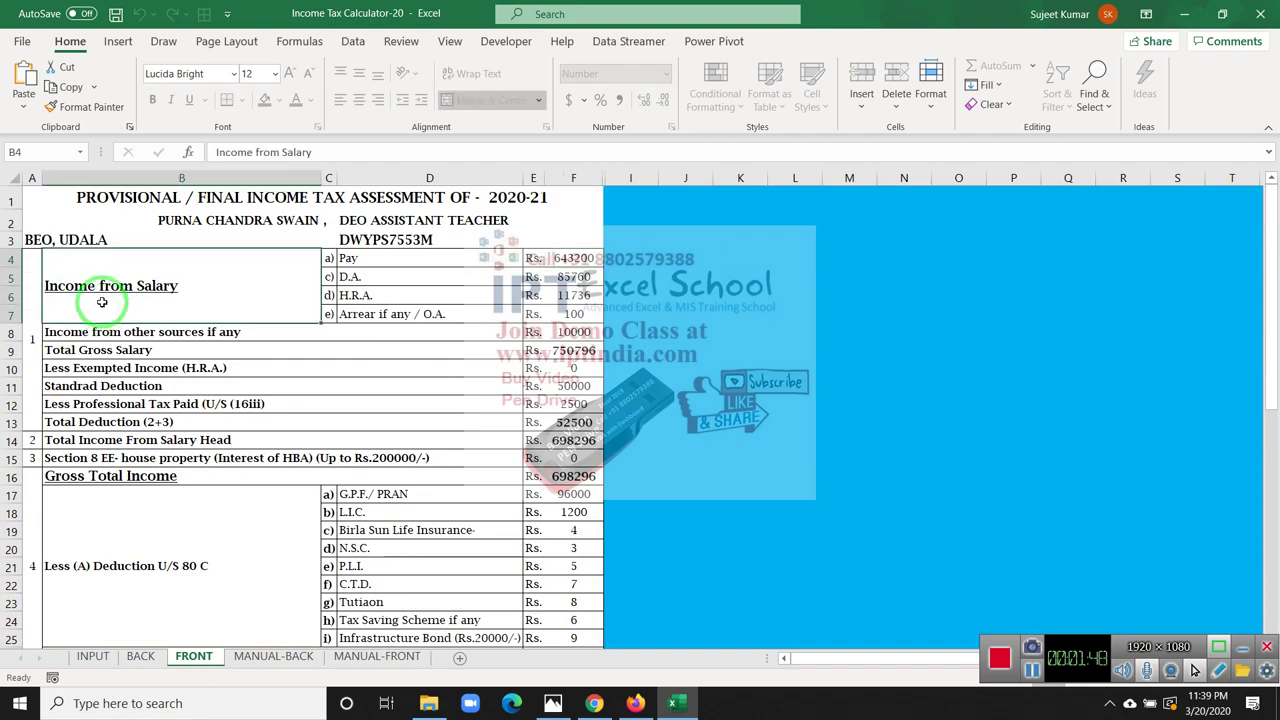
pyautogui.moveTo(103, 309); pyautogui.dragTo(512, 311)
pyautogui.scroll(-1, 585, 560)
pyautogui.scroll(-4, 585, 565)
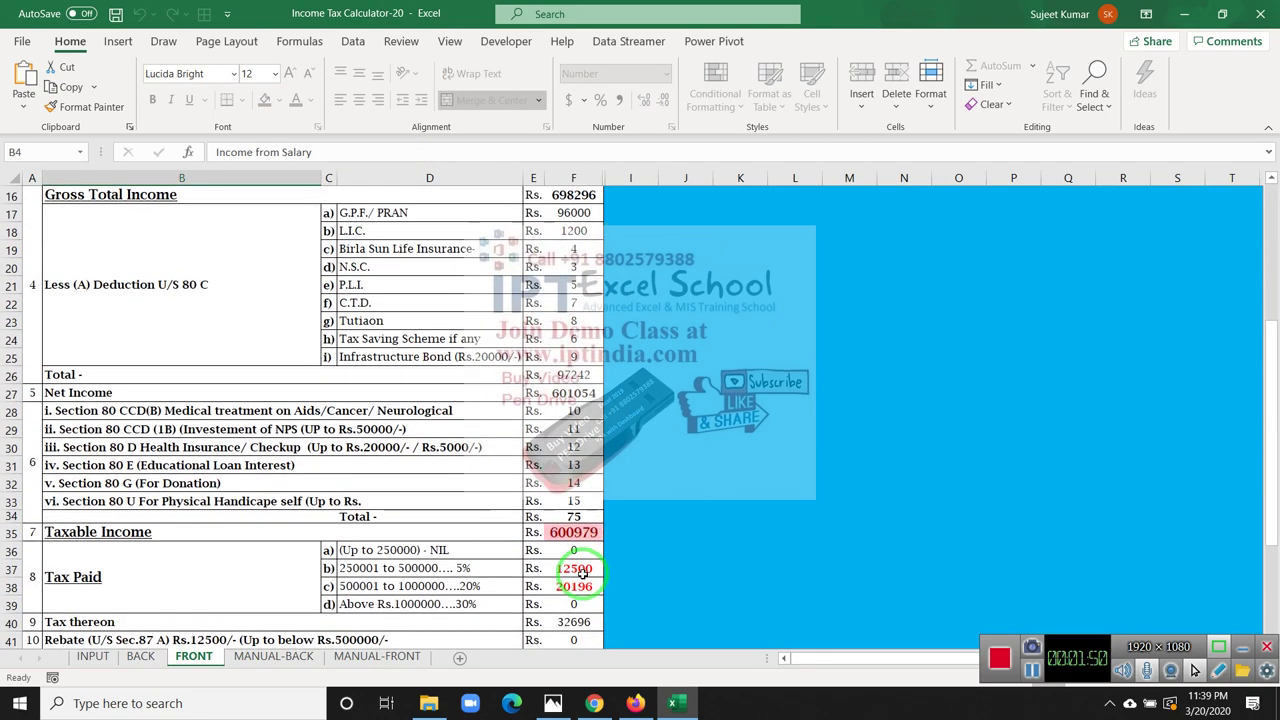
pyautogui.scroll(-1, 582, 570)
pyautogui.scroll(-1, 580, 578)
pyautogui.scroll(2, 580, 570)
pyautogui.scroll(4, 580, 562)
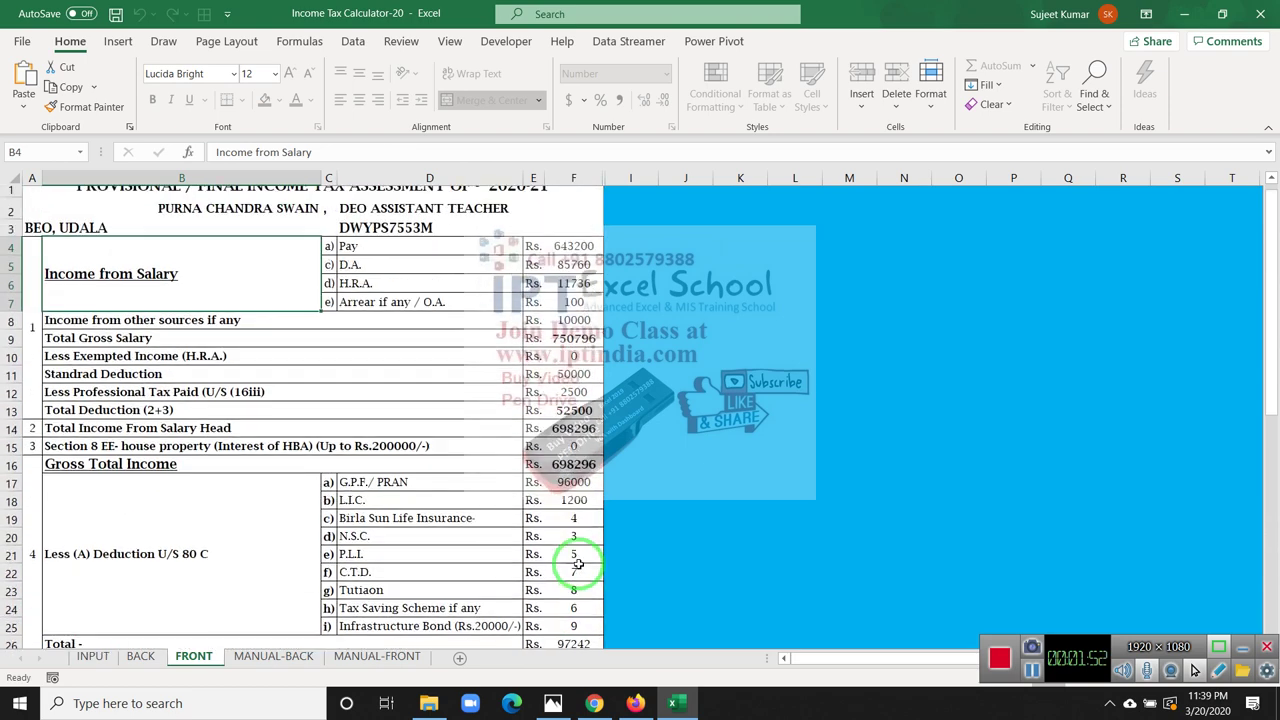
pyautogui.scroll(1, 580, 560)
pyautogui.moveTo(578, 560)
pyautogui.mouseDown()
pyautogui.moveTo(247, 346)
pyautogui.moveTo(267, 278)
pyautogui.mouseUp()
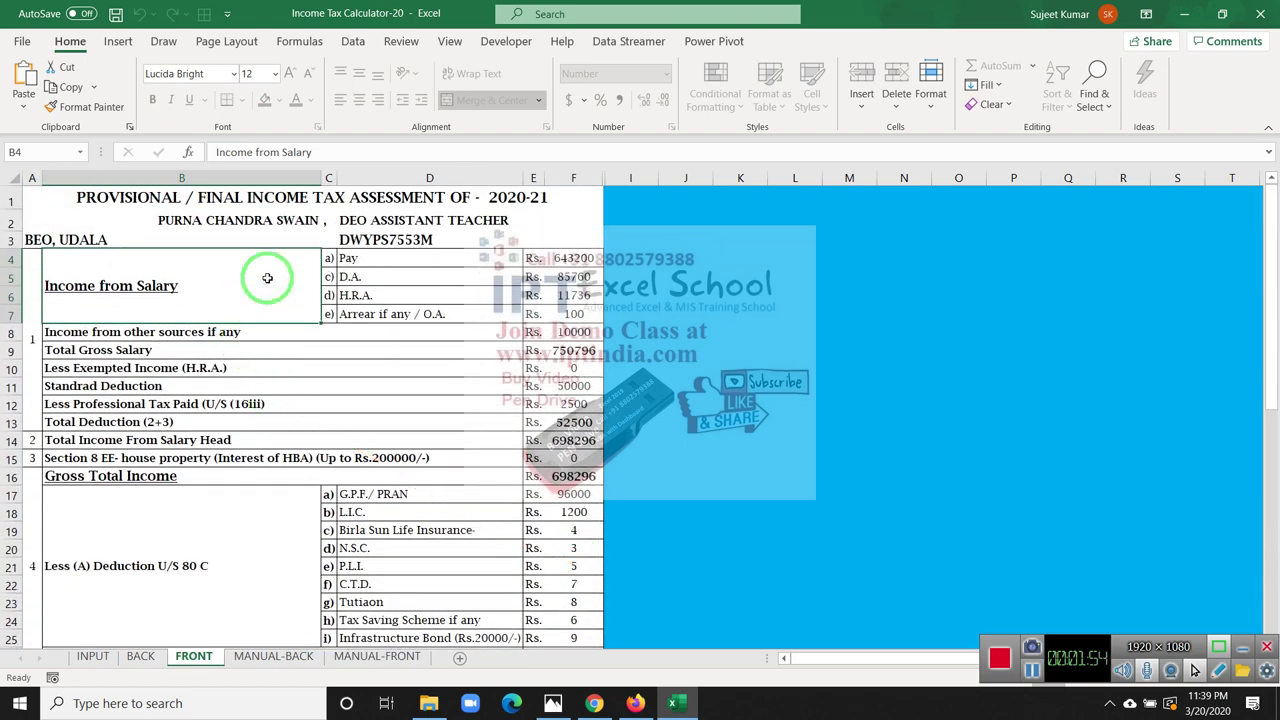
# - Show FRONT's Pay 643200 links to ='BACK'!B22, then view row 22 on BACK
pyautogui.click(383, 260)
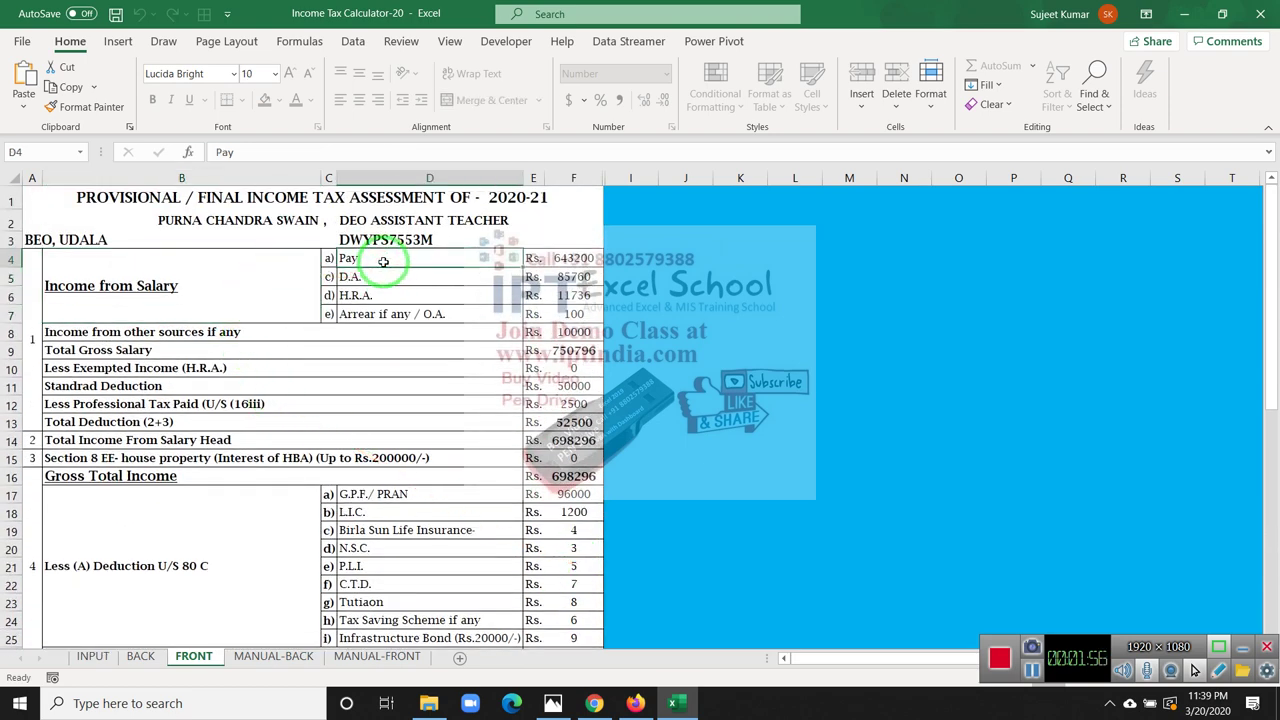
pyautogui.click(566, 258)
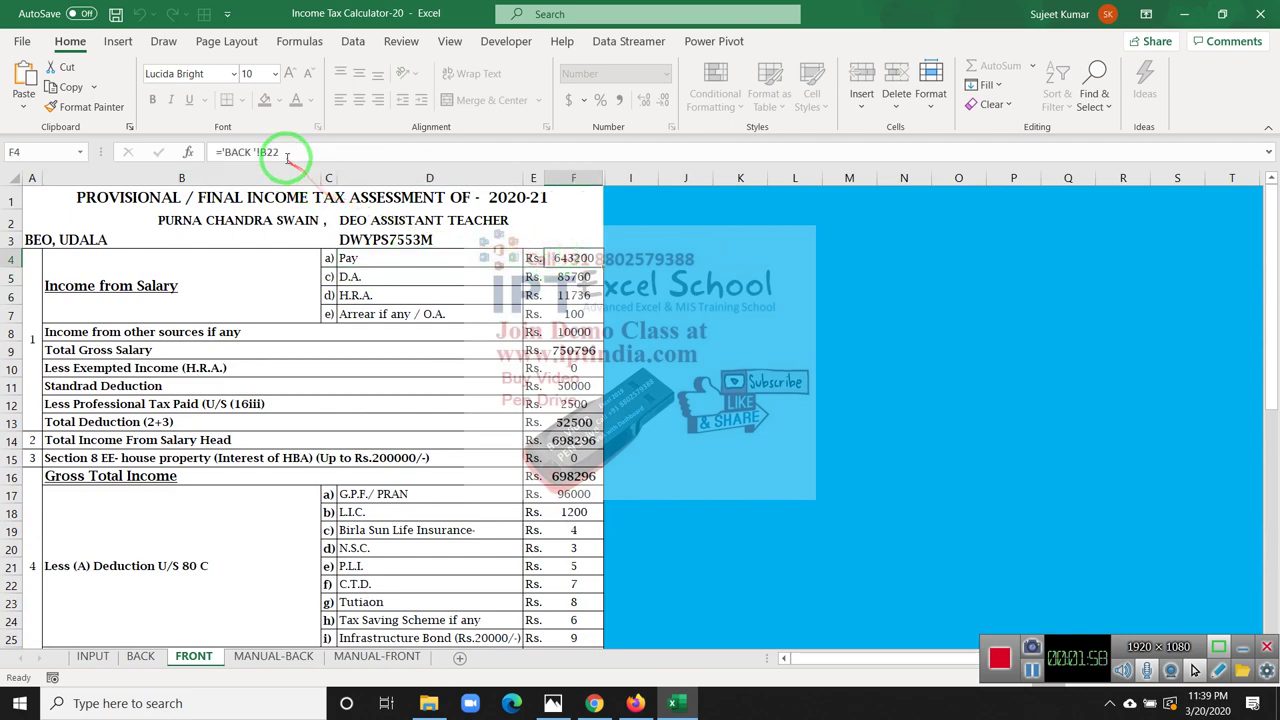
pyautogui.moveTo(286, 158); pyautogui.dragTo(150, 672)
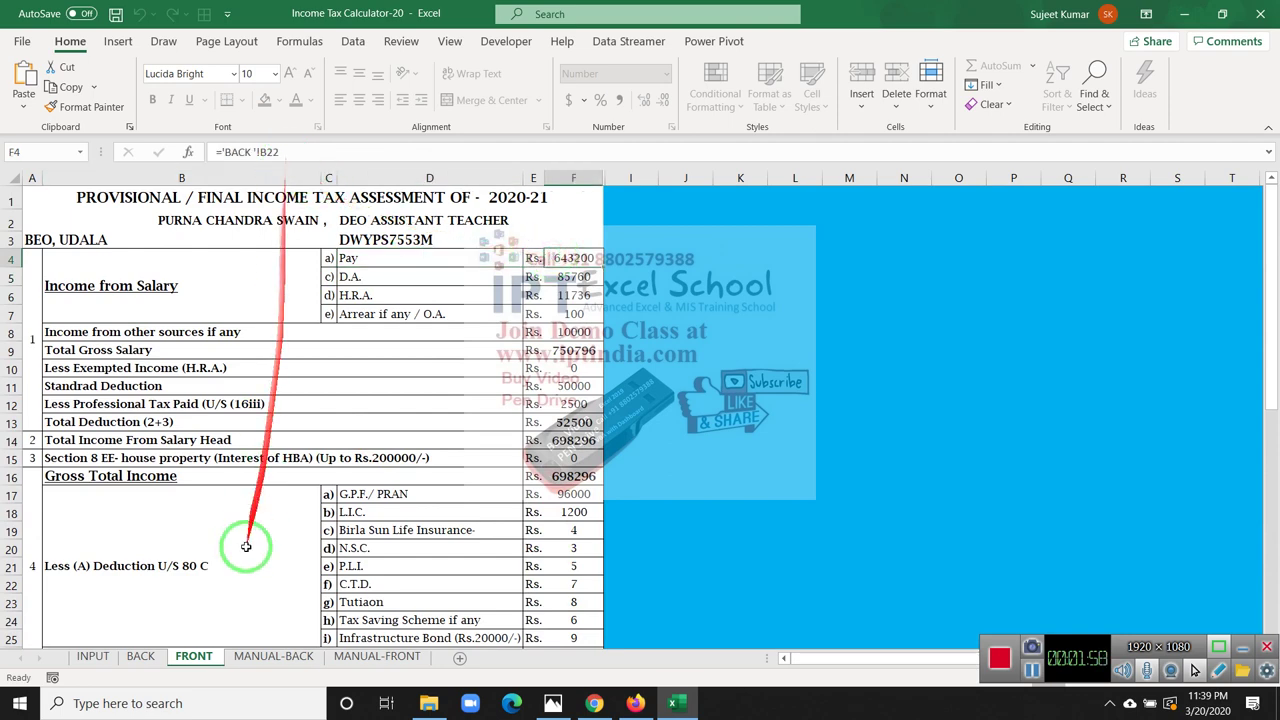
pyautogui.click(140, 656)
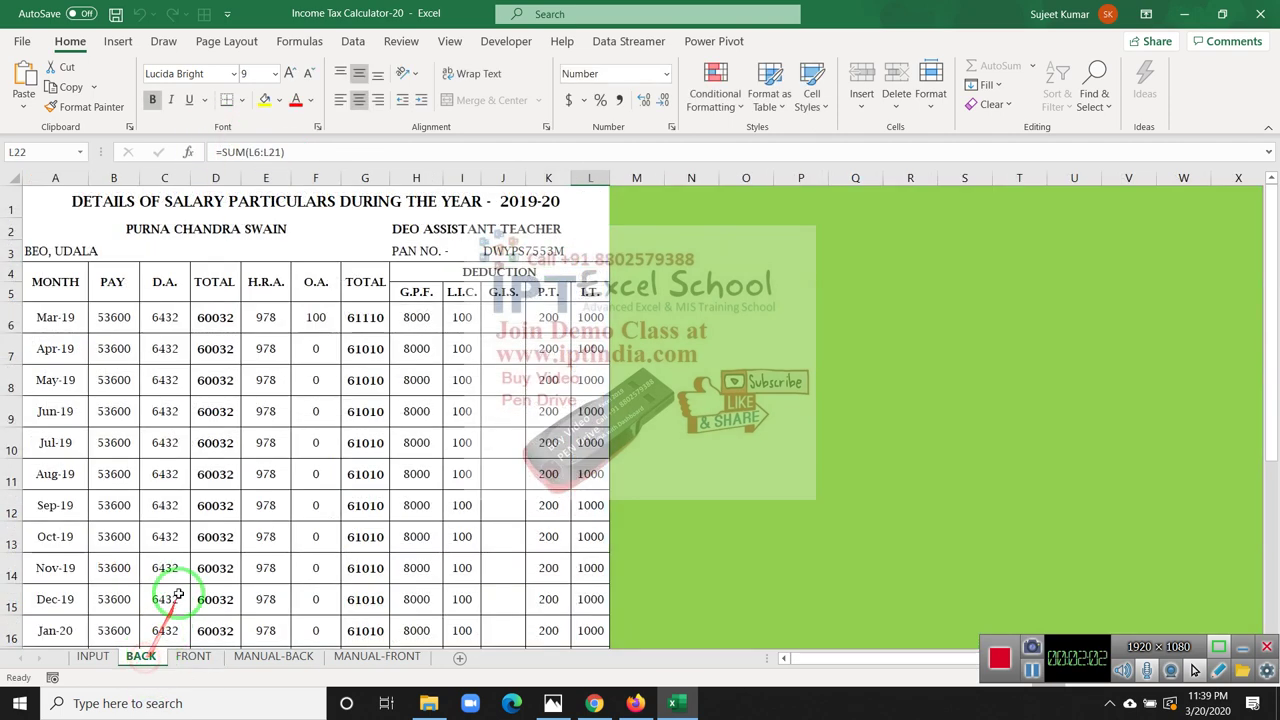
pyautogui.scroll(-5, 178, 594)
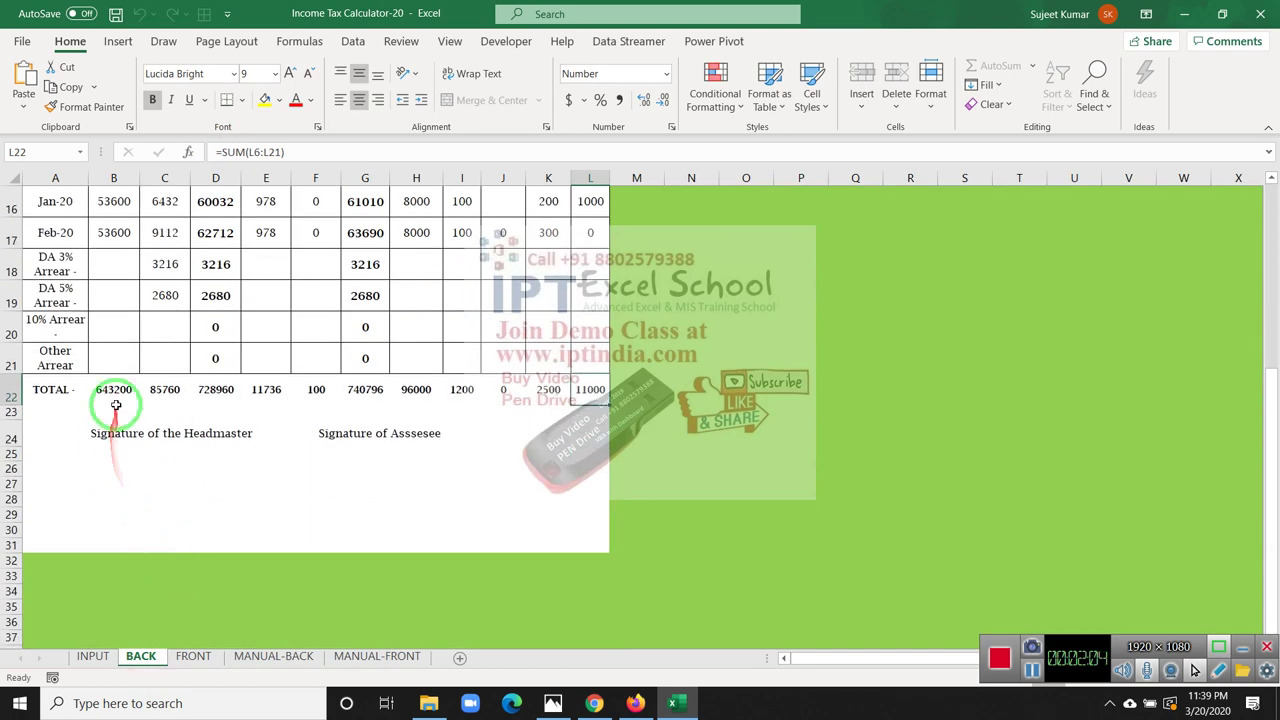
# - Check BACK's B22 PAY total, then unprotect the FRONT sheet after its edit warning
pyautogui.click(114, 390)
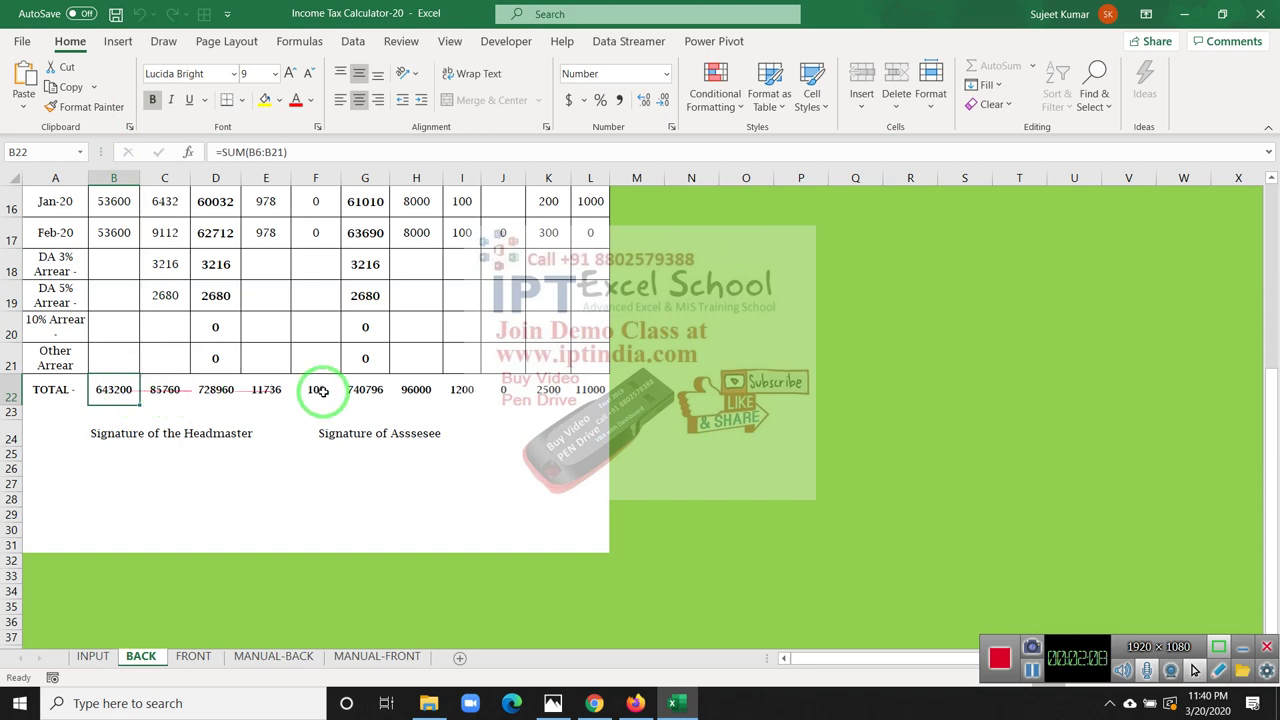
pyautogui.click(200, 658)
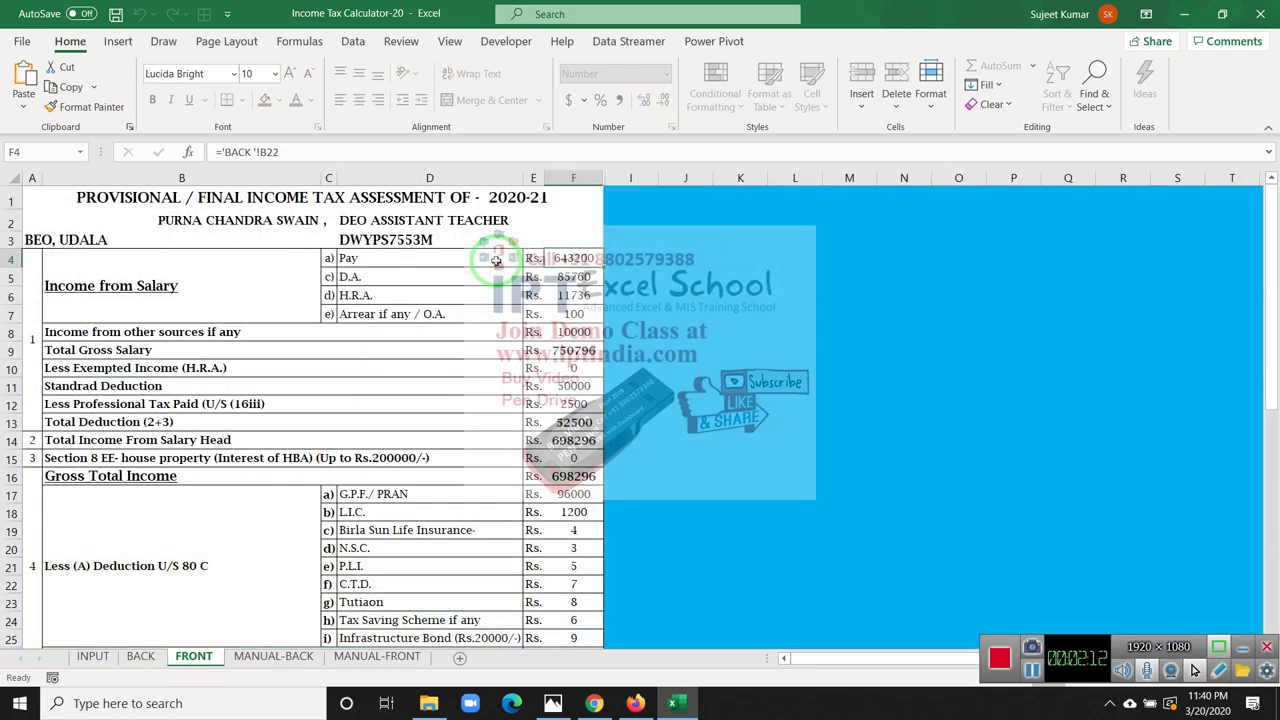
pyautogui.doubleClick(496, 260)
pyautogui.press('Return')
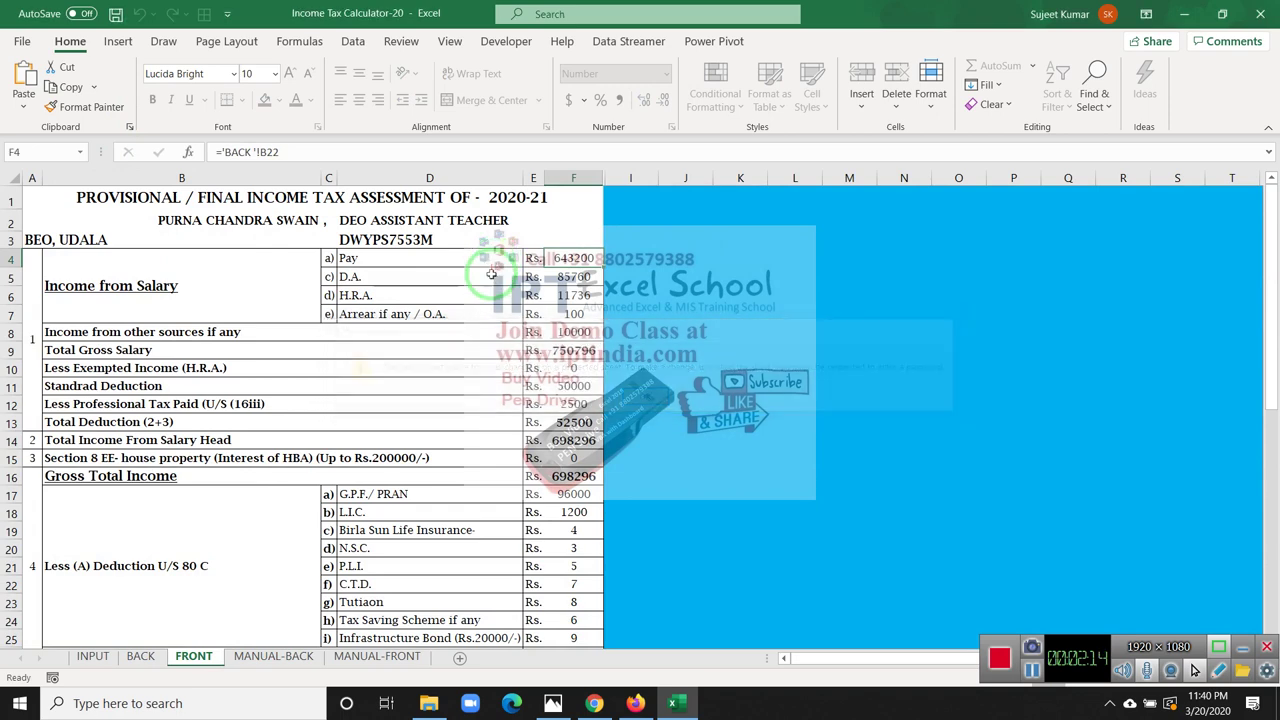
pyautogui.rightClick(193, 656)
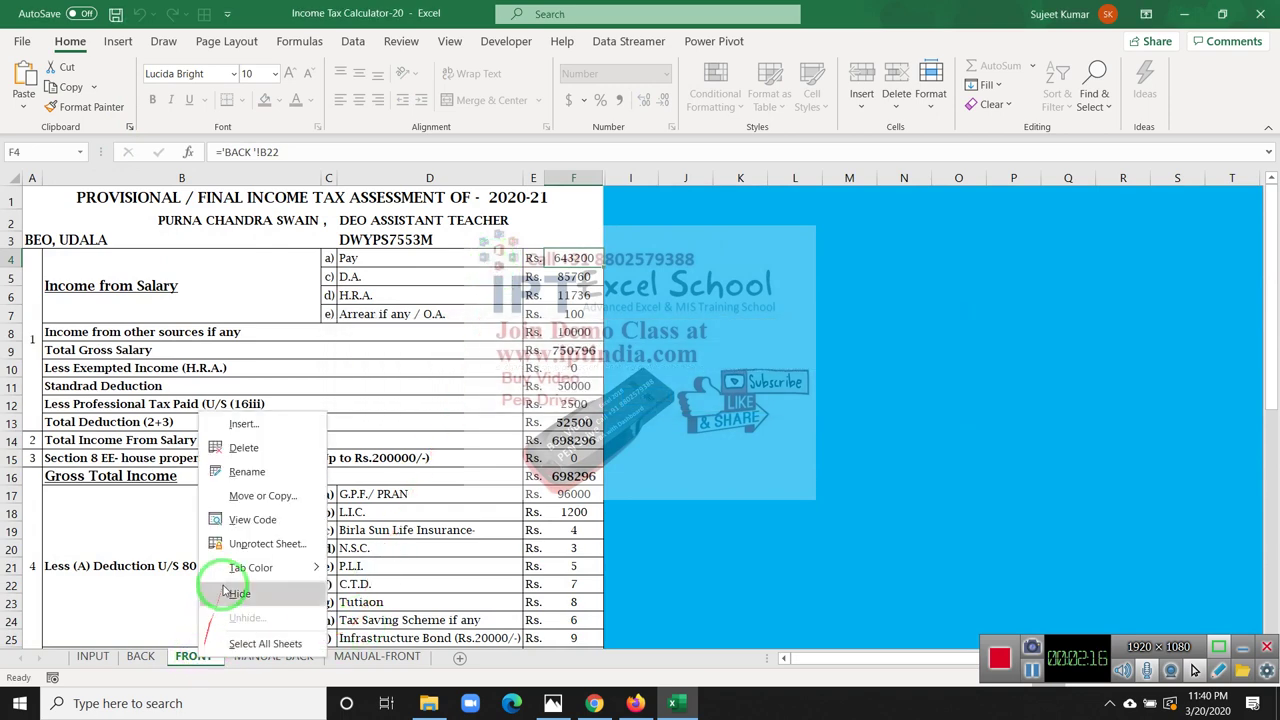
pyautogui.click(233, 546)
pyautogui.click(205, 563)
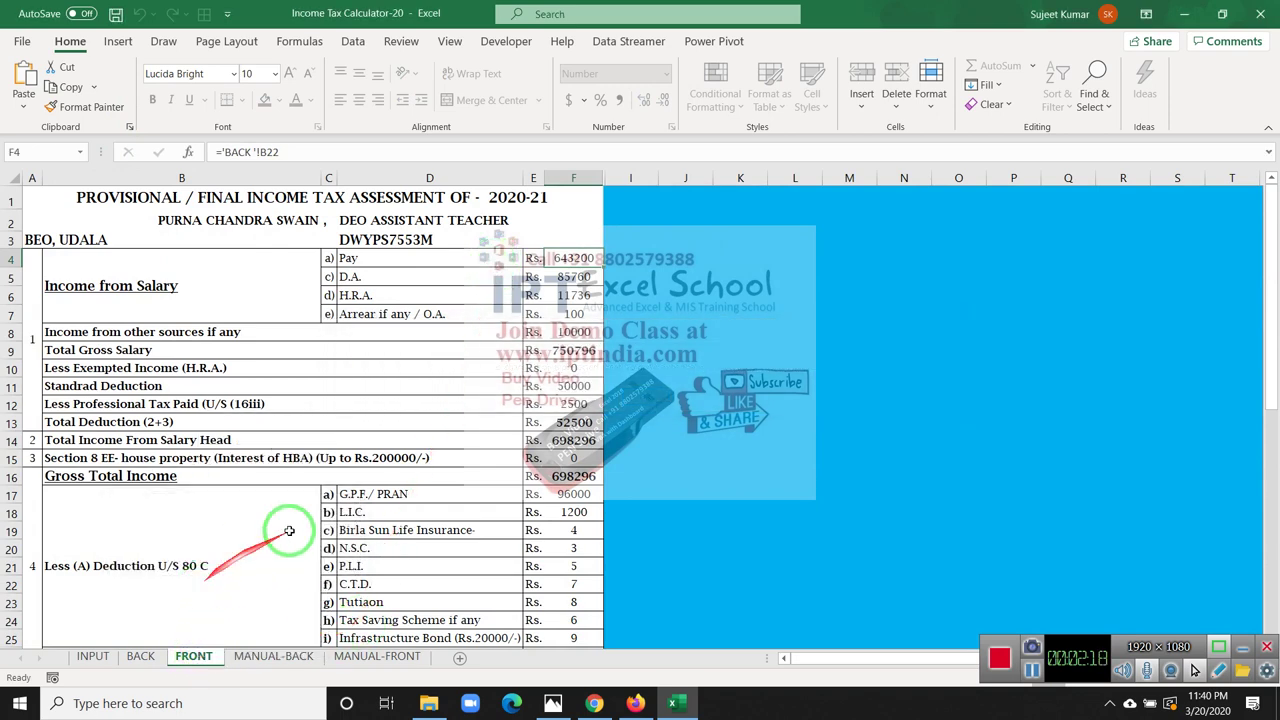
# - Confirm D.A., H.R.A. and O.A. link to BACK's C22, E22, F22, and other income to INPUT!G10
pyautogui.click(566, 279)
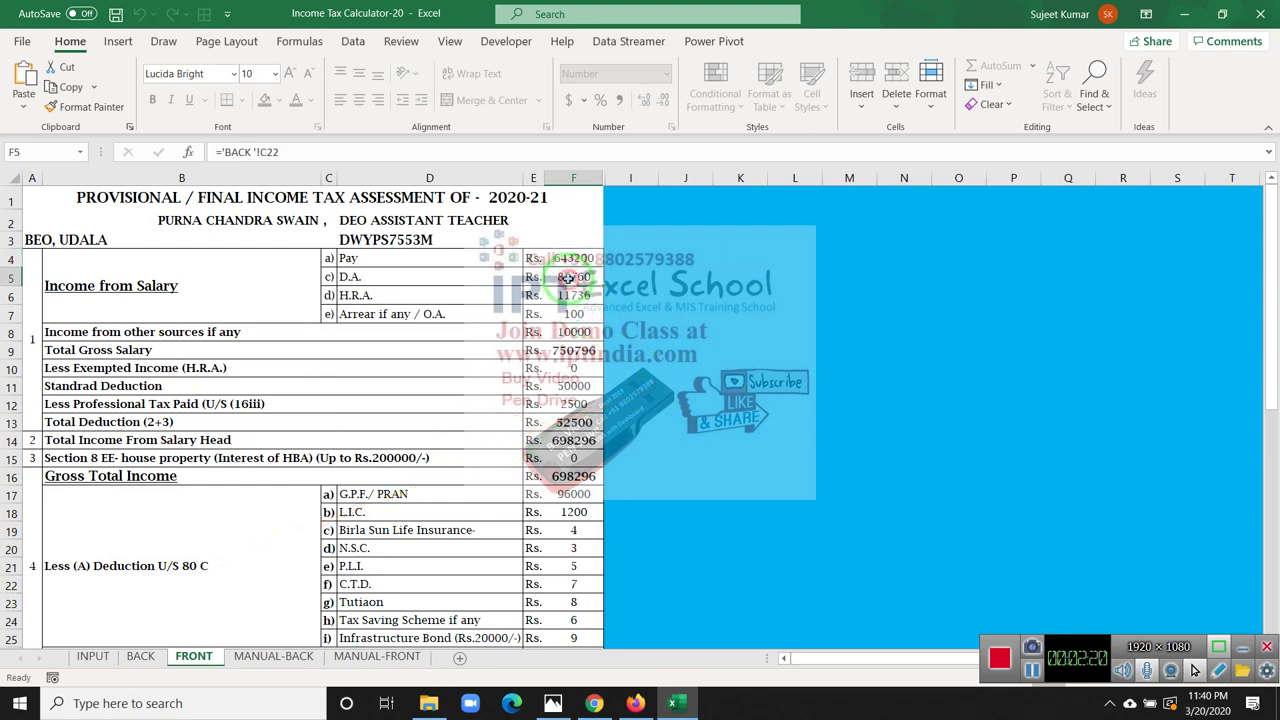
pyautogui.click(564, 297)
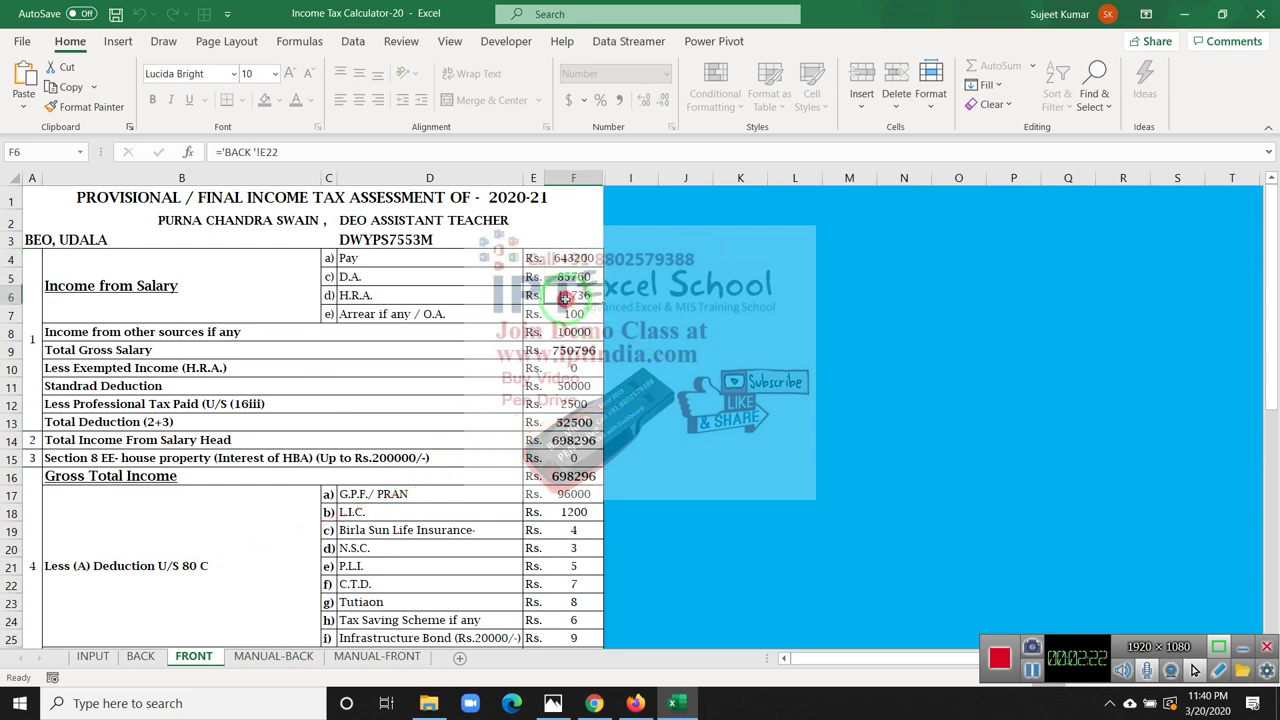
pyautogui.click(566, 318)
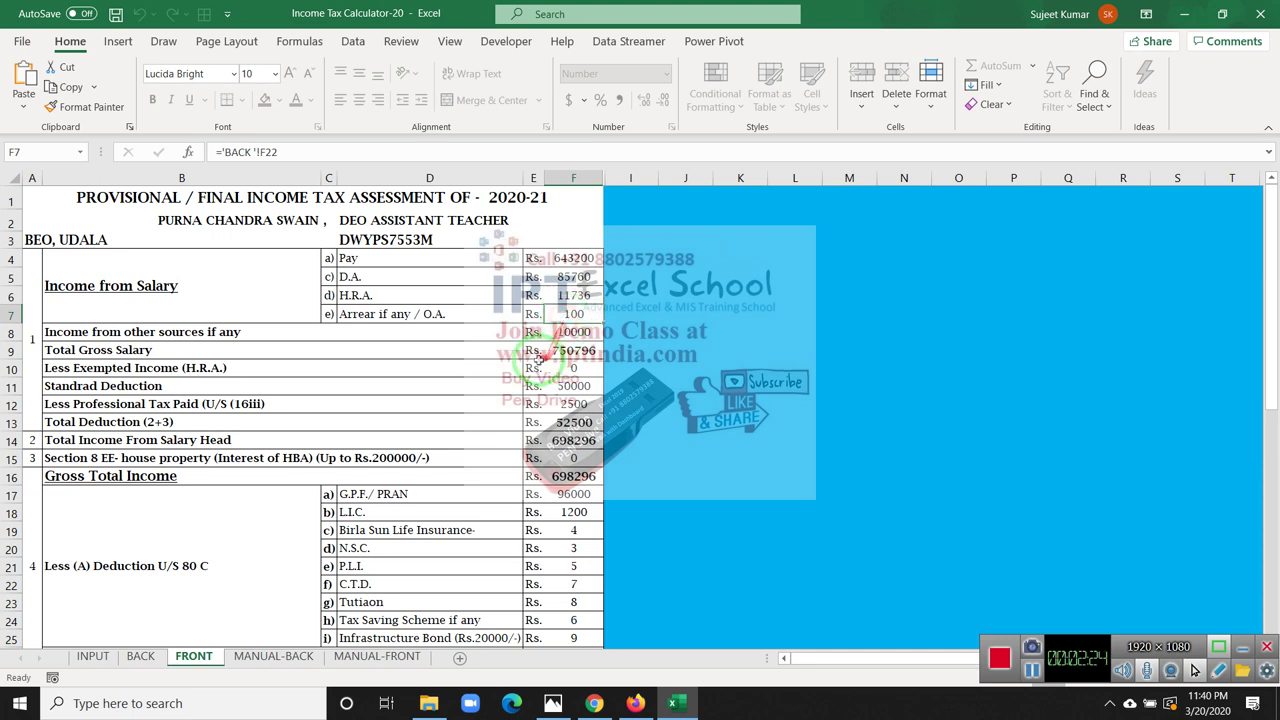
pyautogui.click(240, 334)
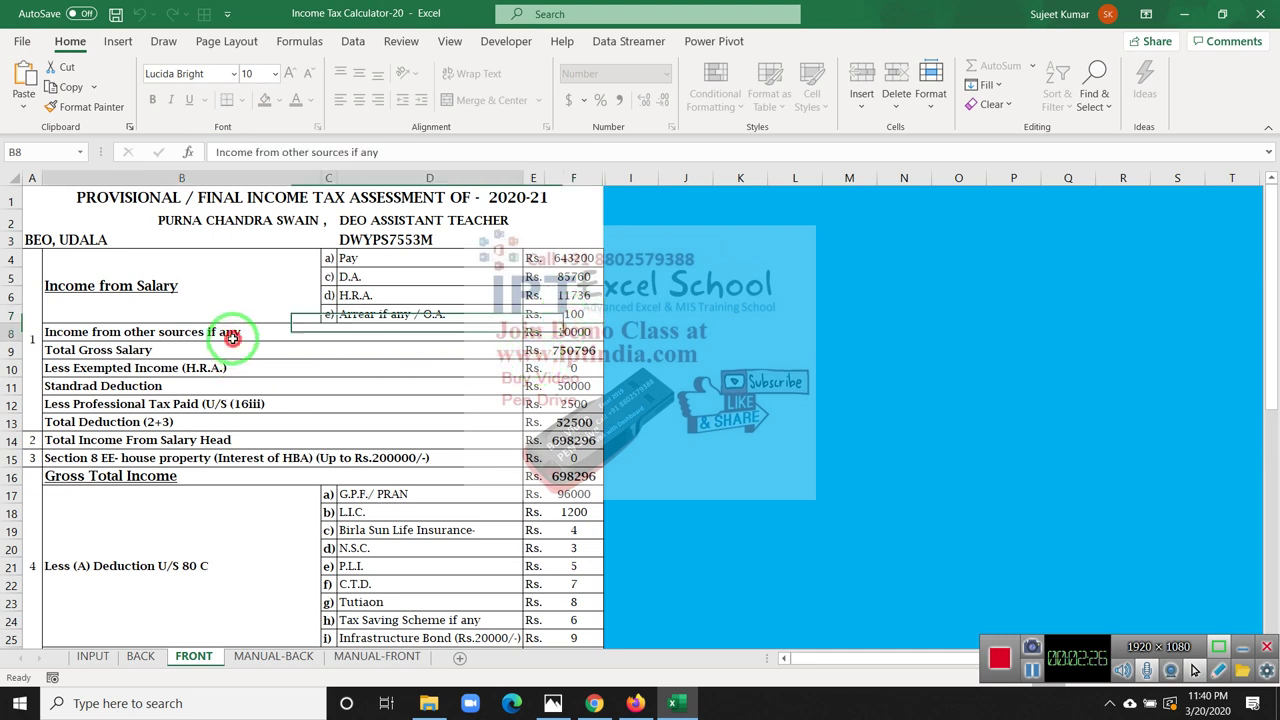
pyautogui.click(567, 332)
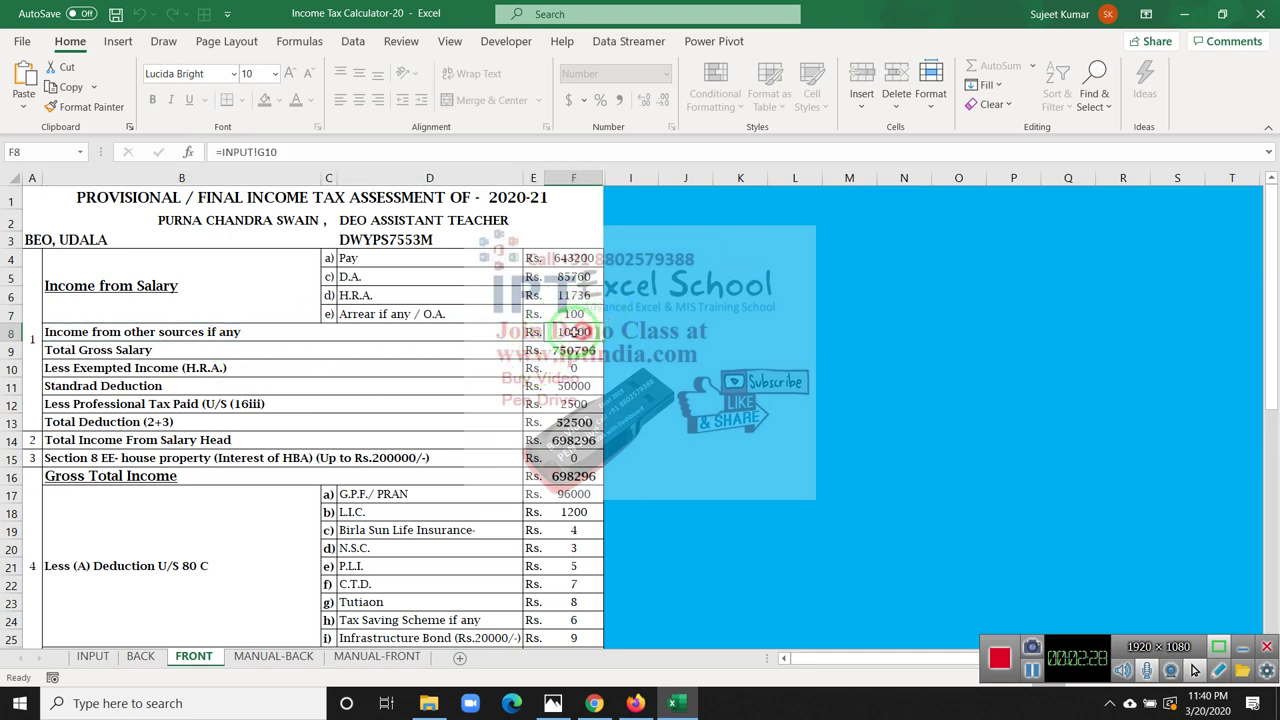
pyautogui.click(95, 656)
pyautogui.scroll(6, 229, 491)
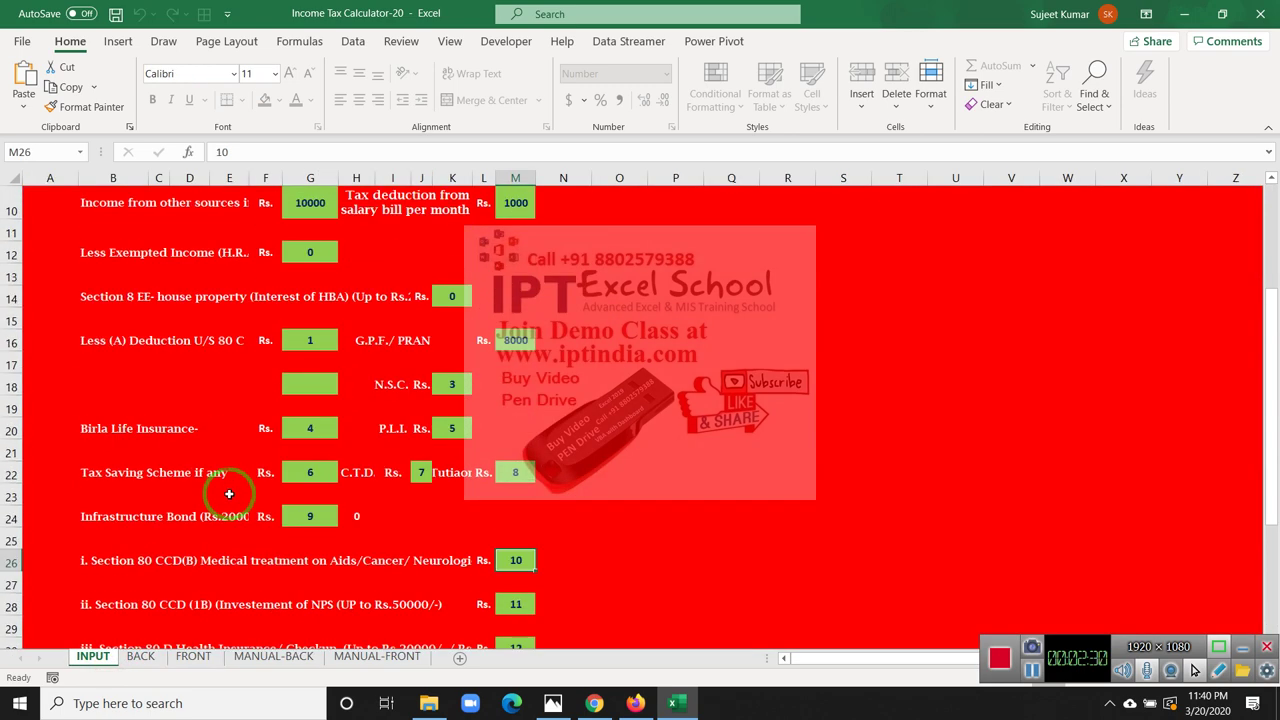
pyautogui.scroll(3, 229, 494)
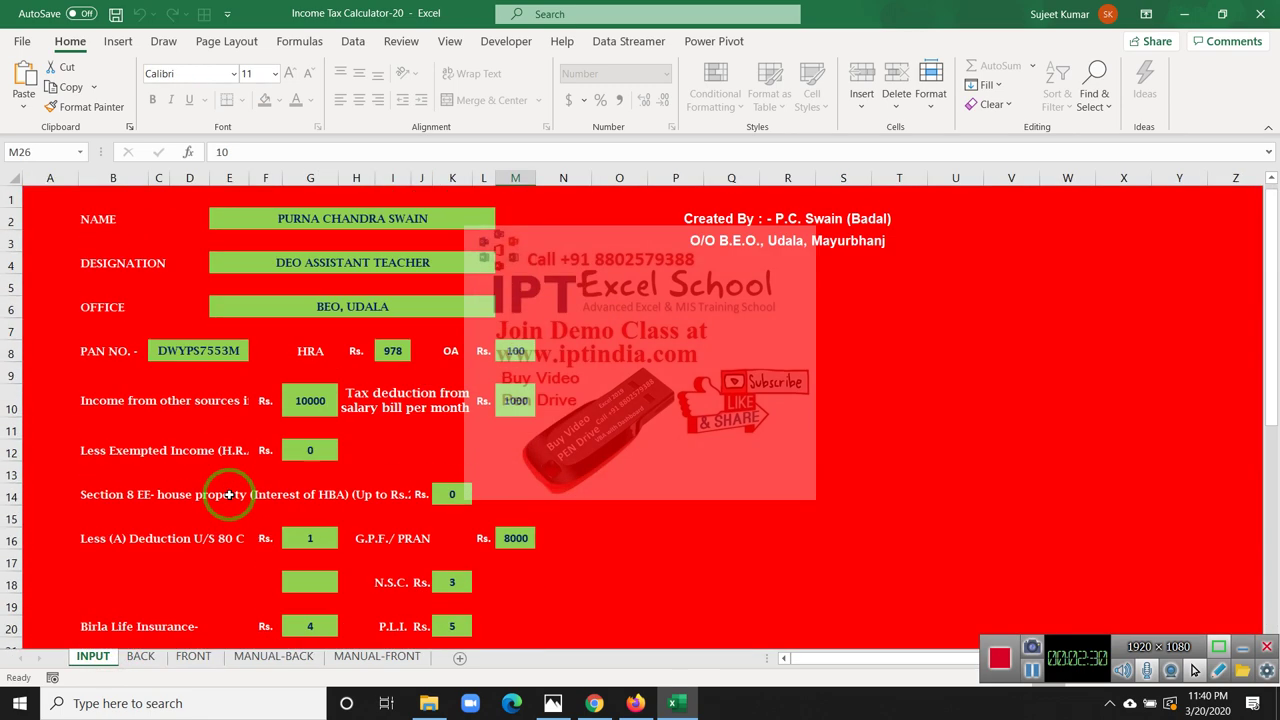
pyautogui.click(299, 400)
pyautogui.click(193, 656)
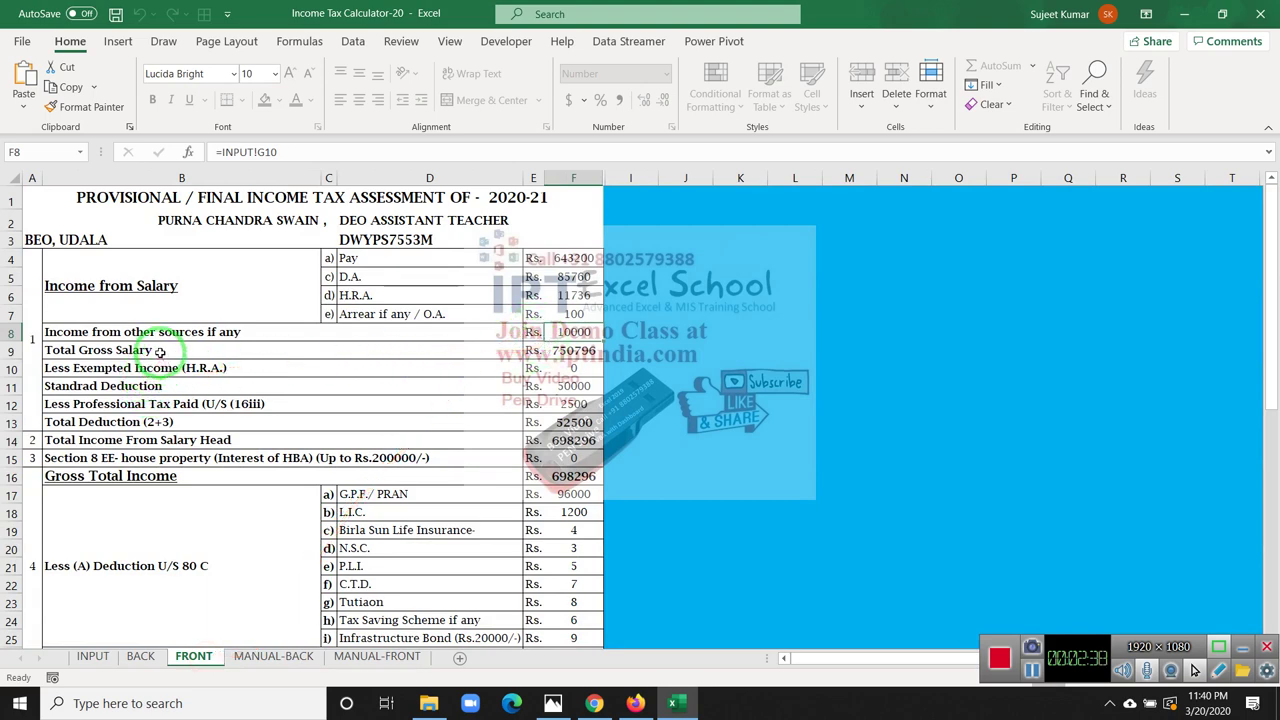
pyautogui.press('Down')
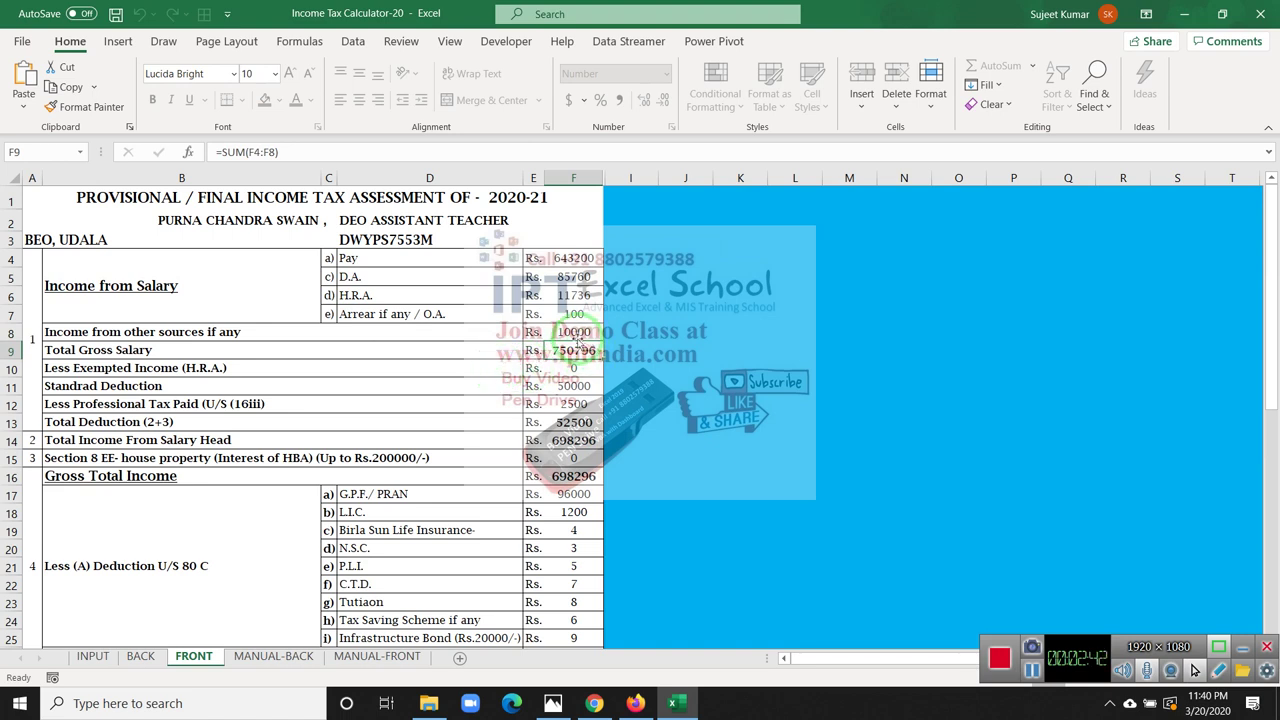
pyautogui.moveTo(574, 332); pyautogui.dragTo(563, 258)
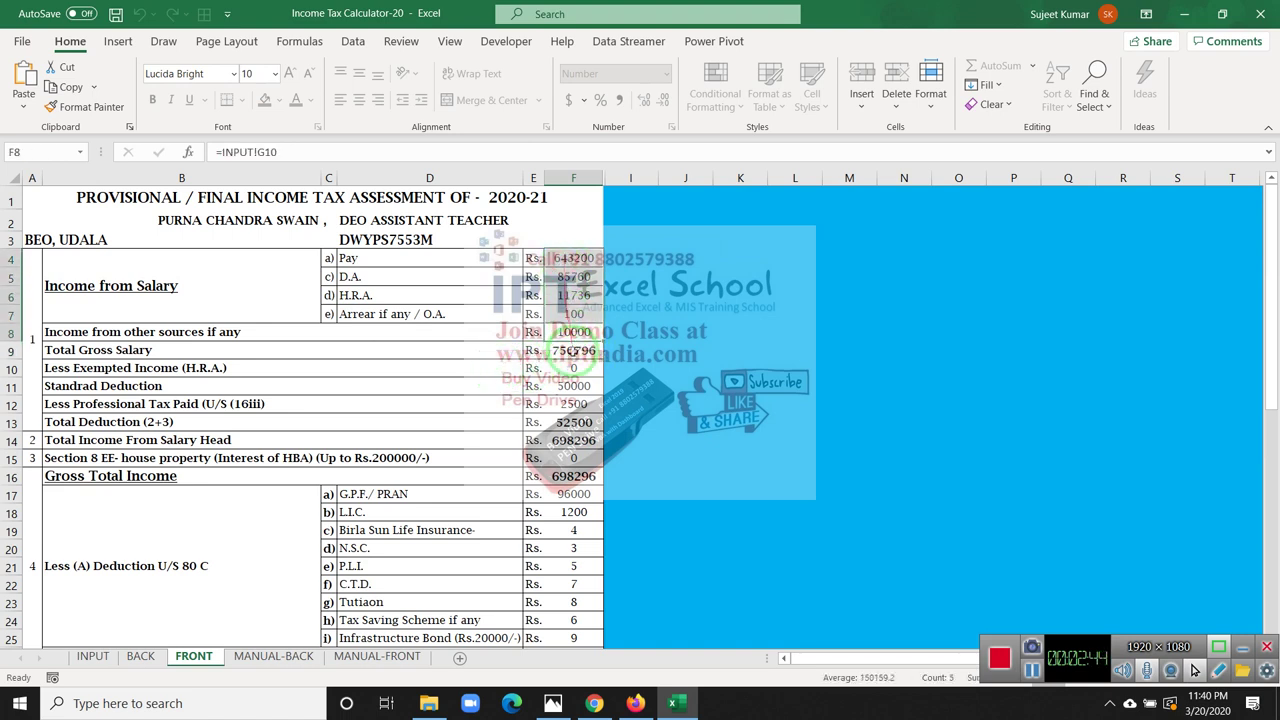
pyautogui.click(573, 351)
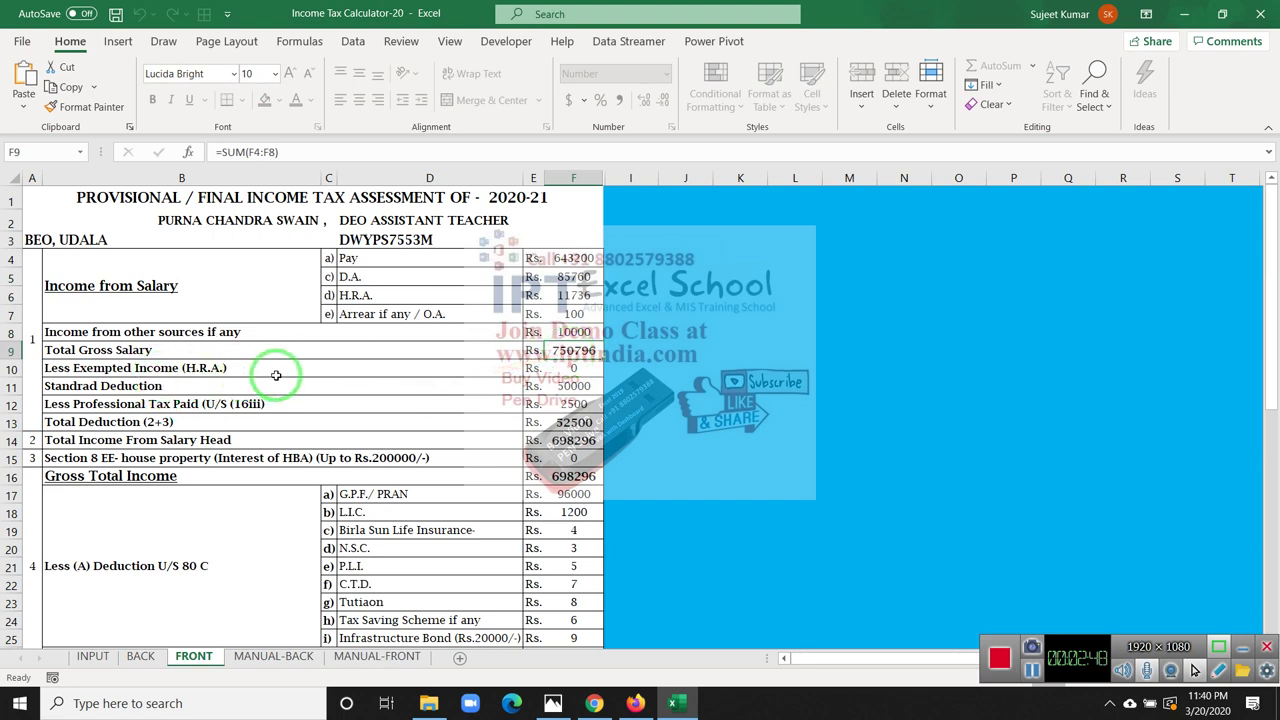
pyautogui.click(563, 369)
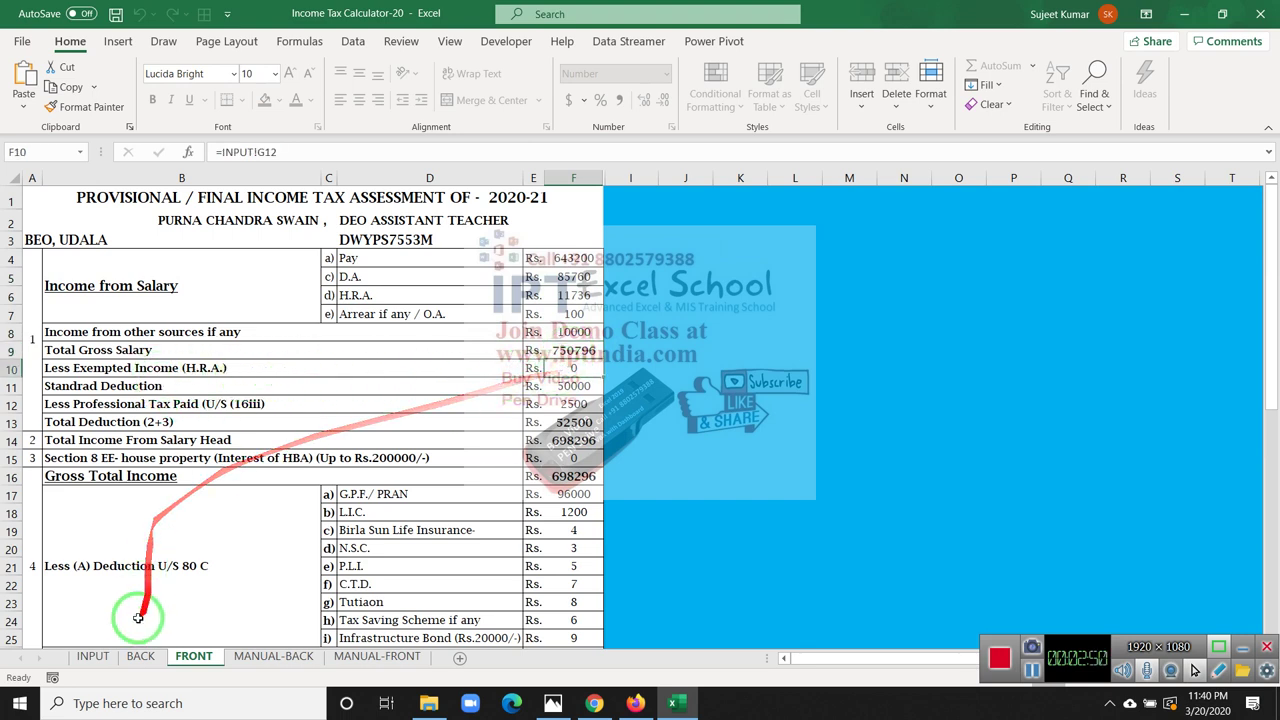
pyautogui.click(92, 656)
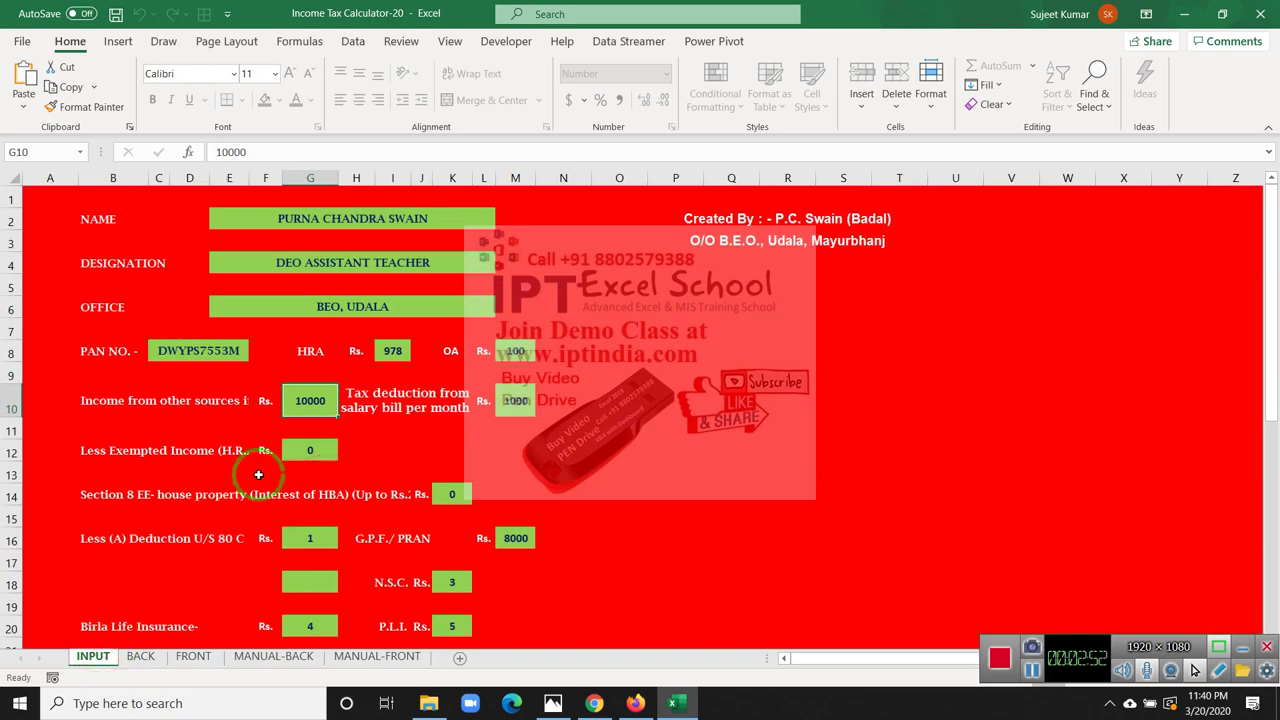
# - Enter 50000 as exempted HRA income in INPUT's G12 and view FRONT's updated totals
pyautogui.click(312, 453)
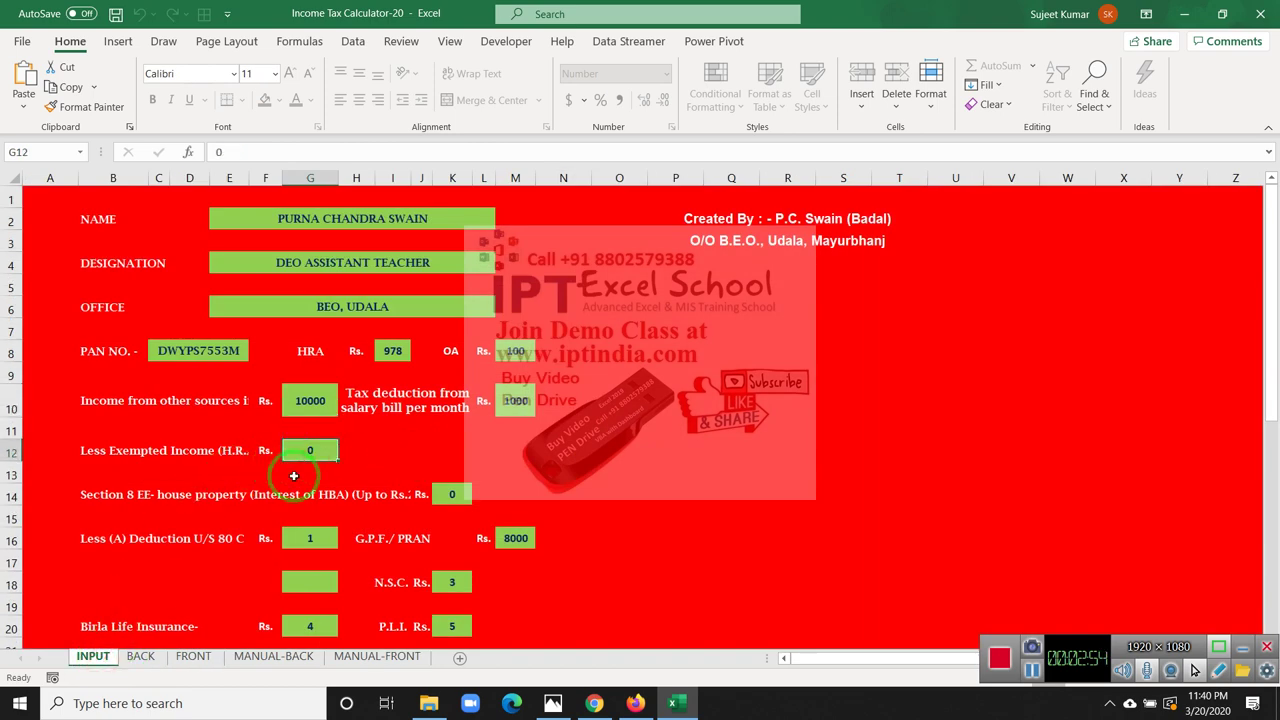
pyautogui.write('50000')
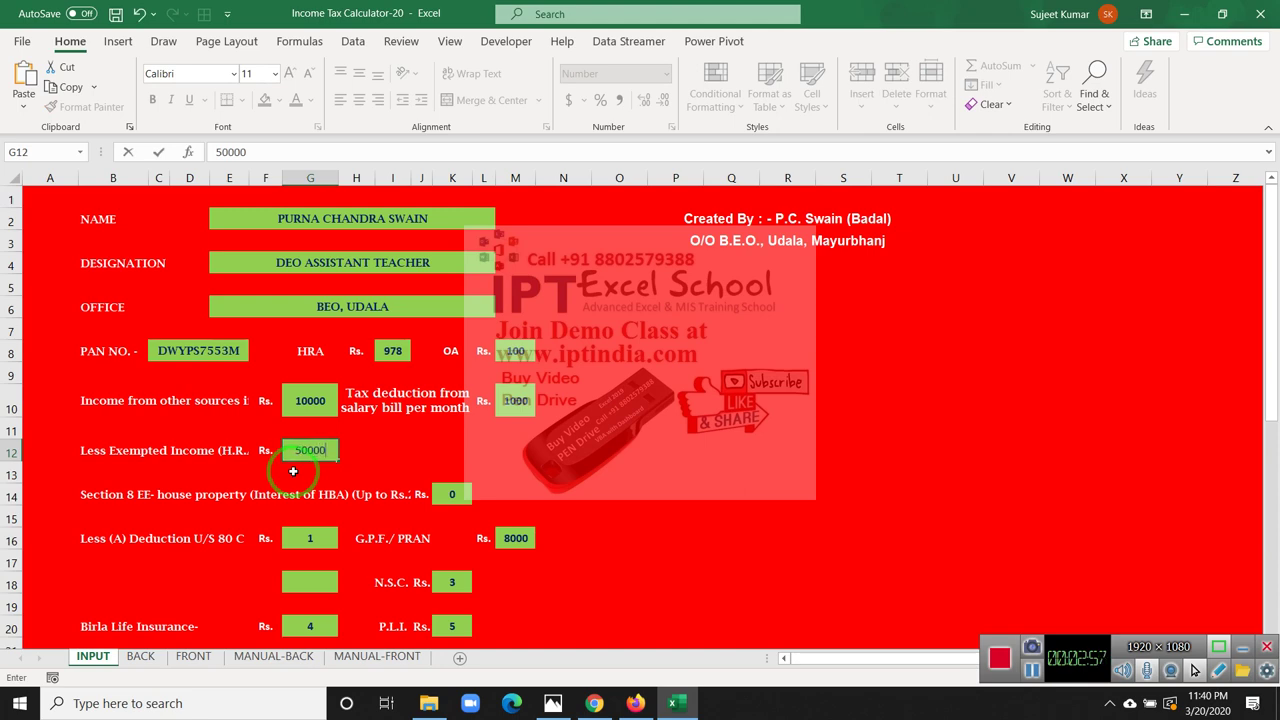
pyautogui.press('Return')
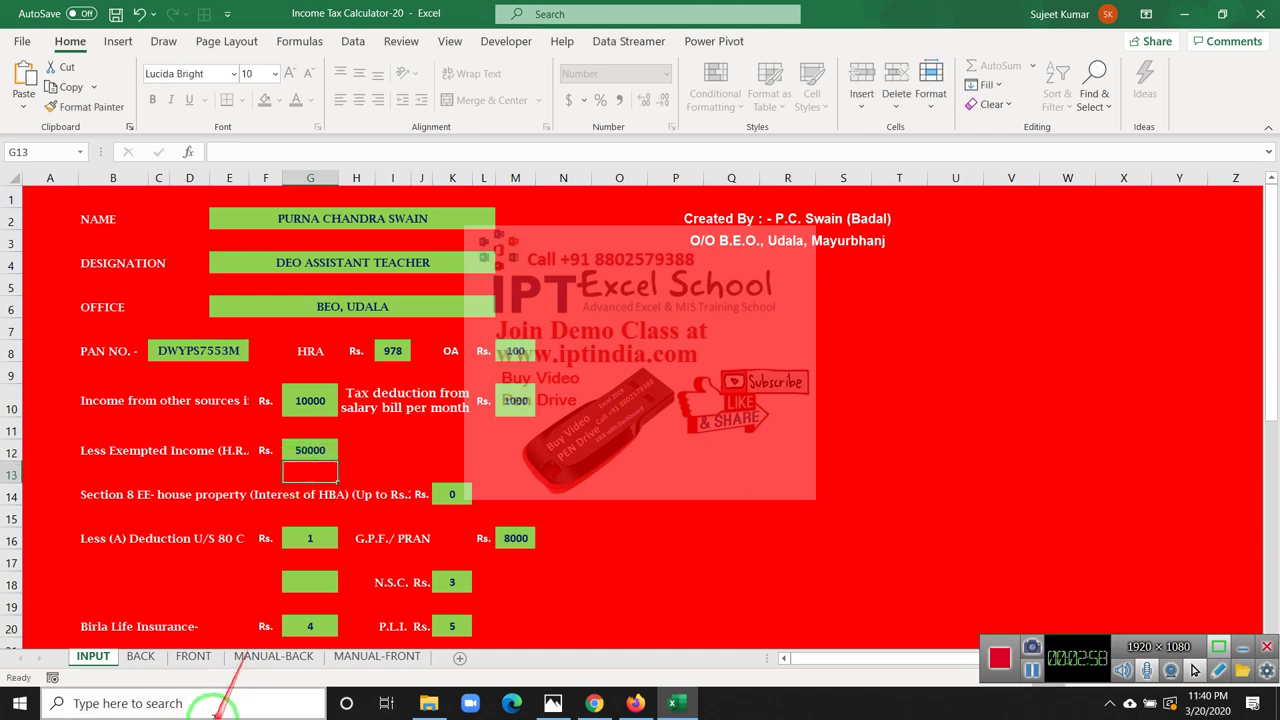
pyautogui.click(192, 657)
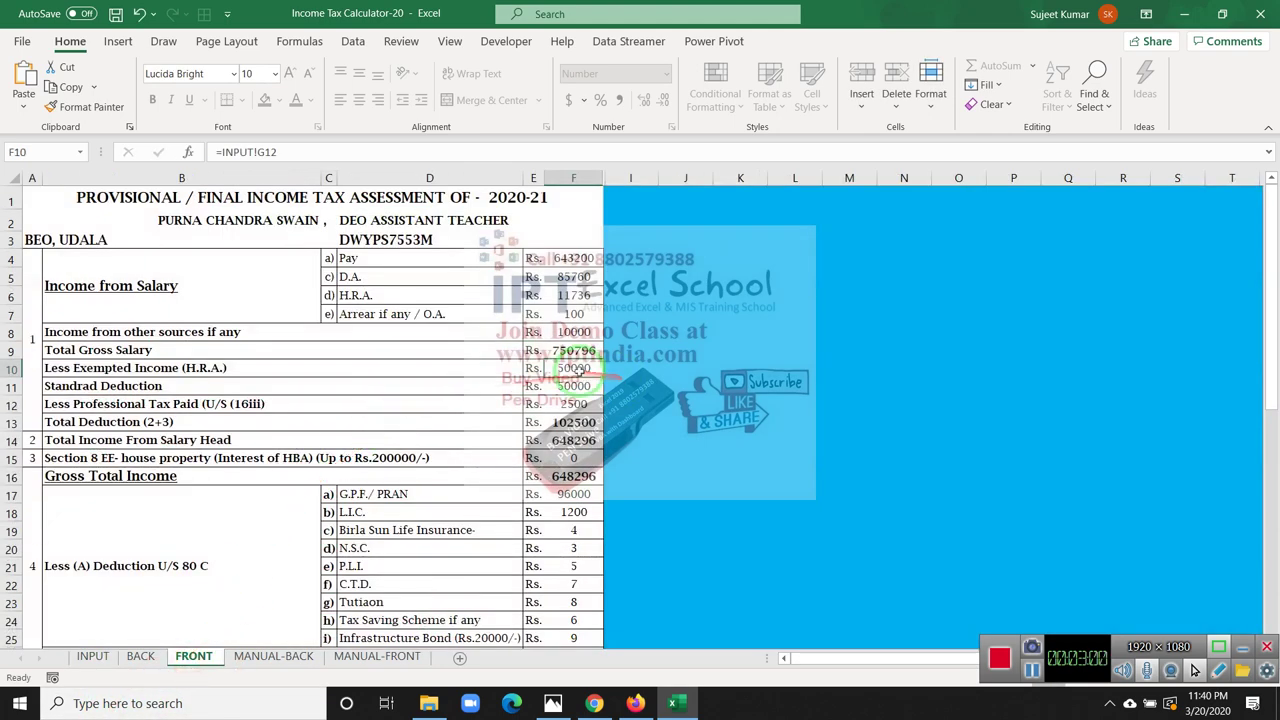
# - Reset G12 to 0 and return to FRONT, where Total Income reads 698296
pyautogui.click(93, 657)
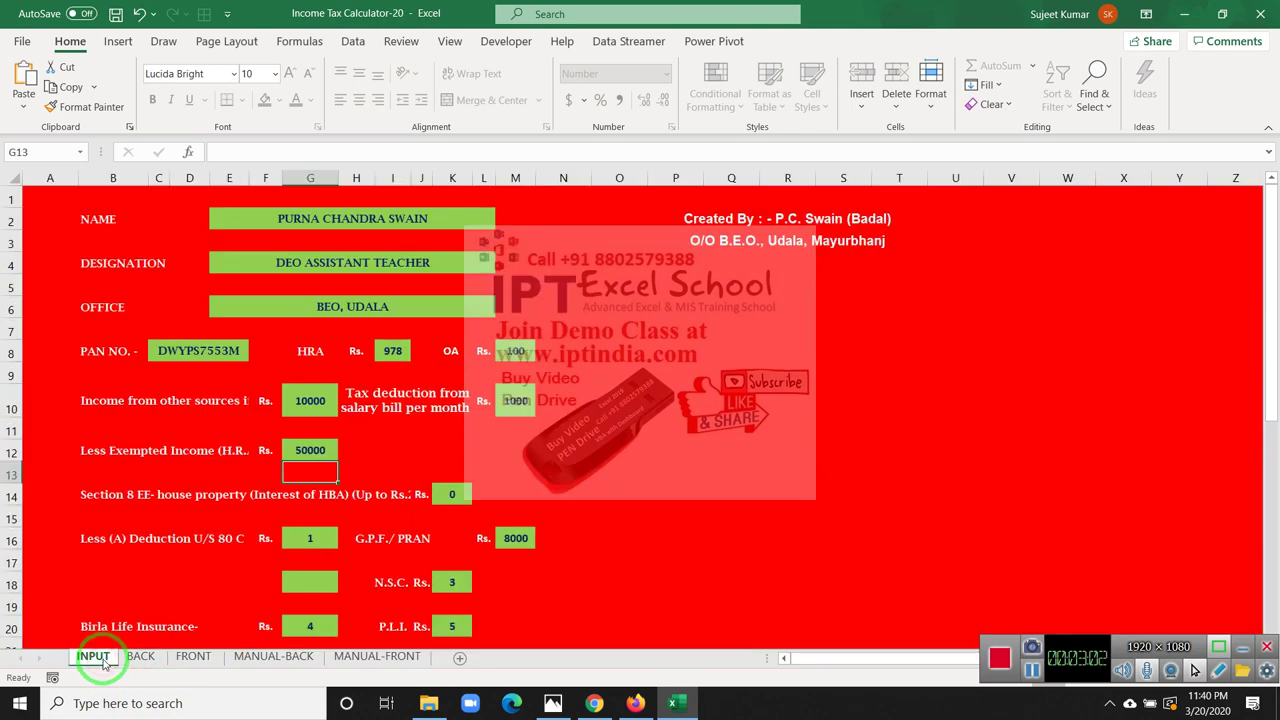
pyautogui.press('Up')
pyautogui.write('0')
pyautogui.press('Return')
pyautogui.click(200, 659)
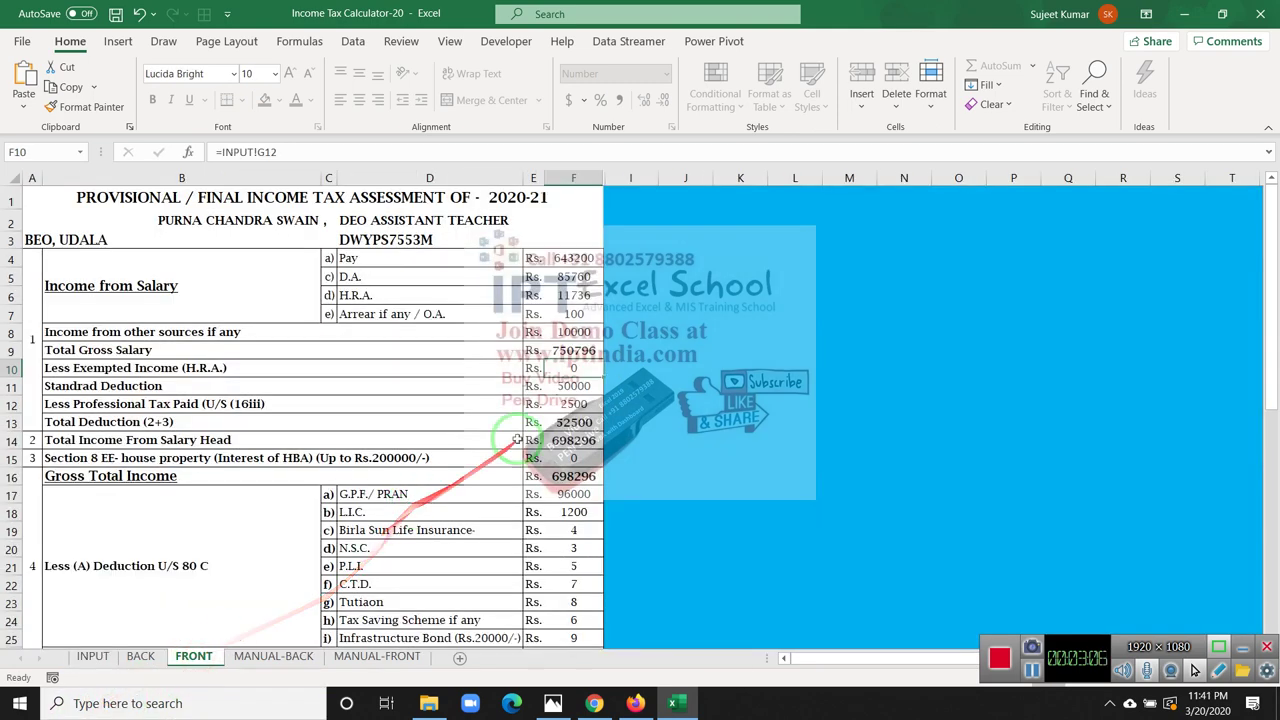
pyautogui.click(182, 386)
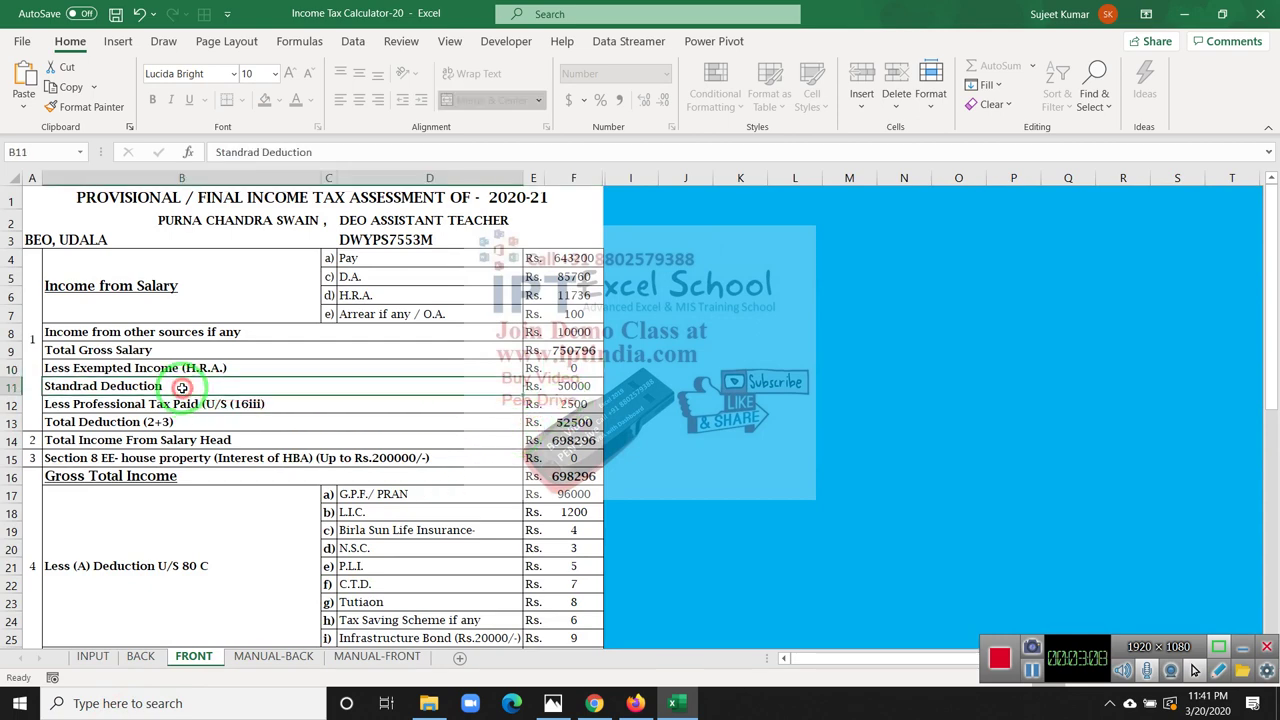
pyautogui.click(576, 384)
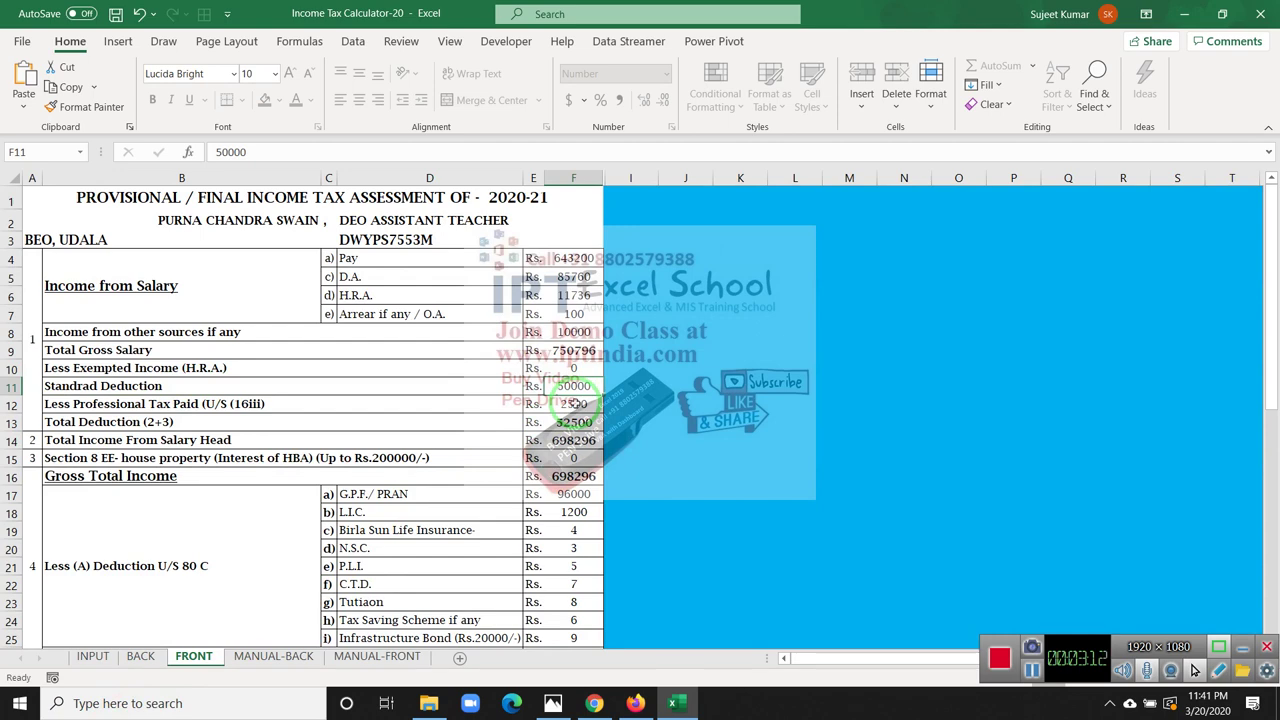
pyautogui.click(571, 404)
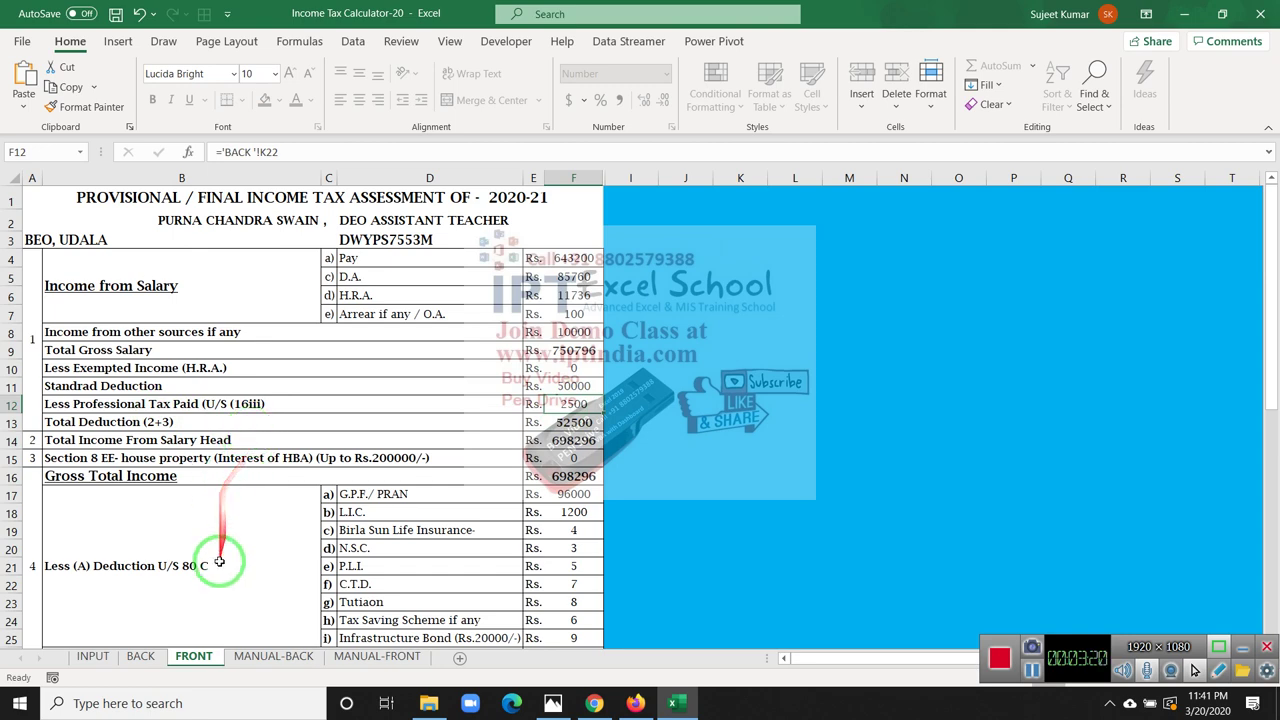
pyautogui.click(145, 660)
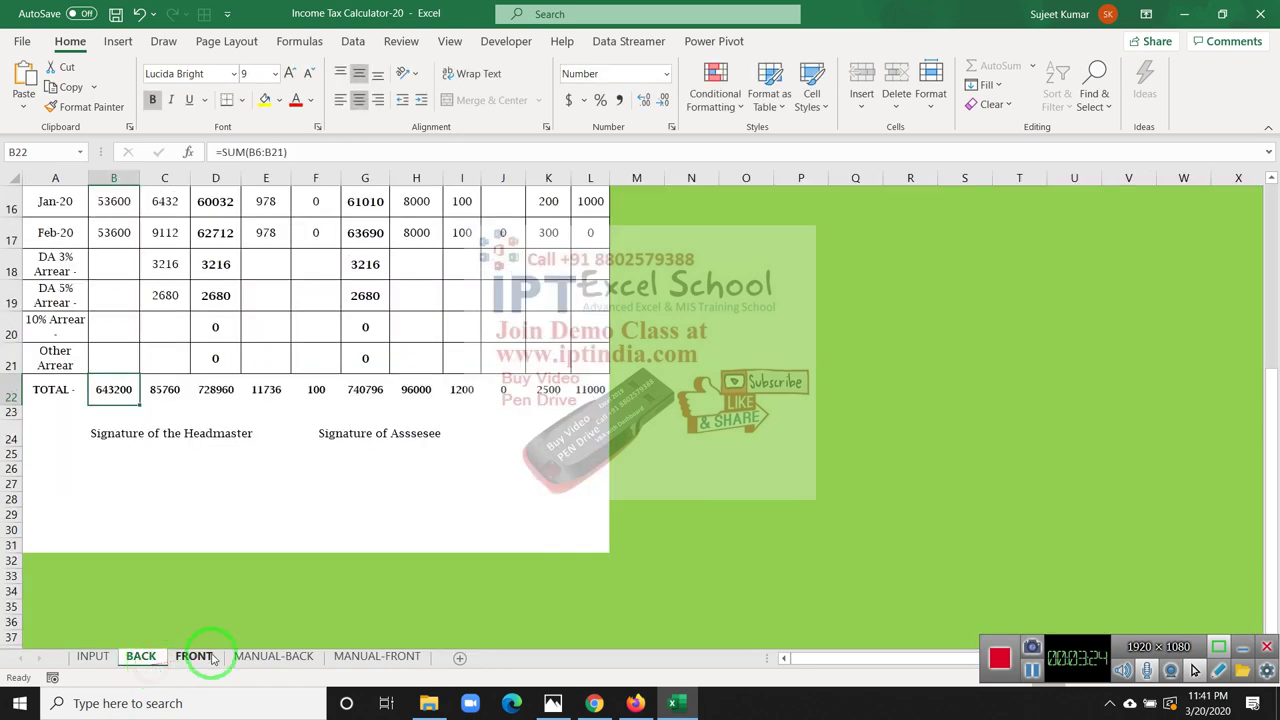
pyautogui.click(549, 395)
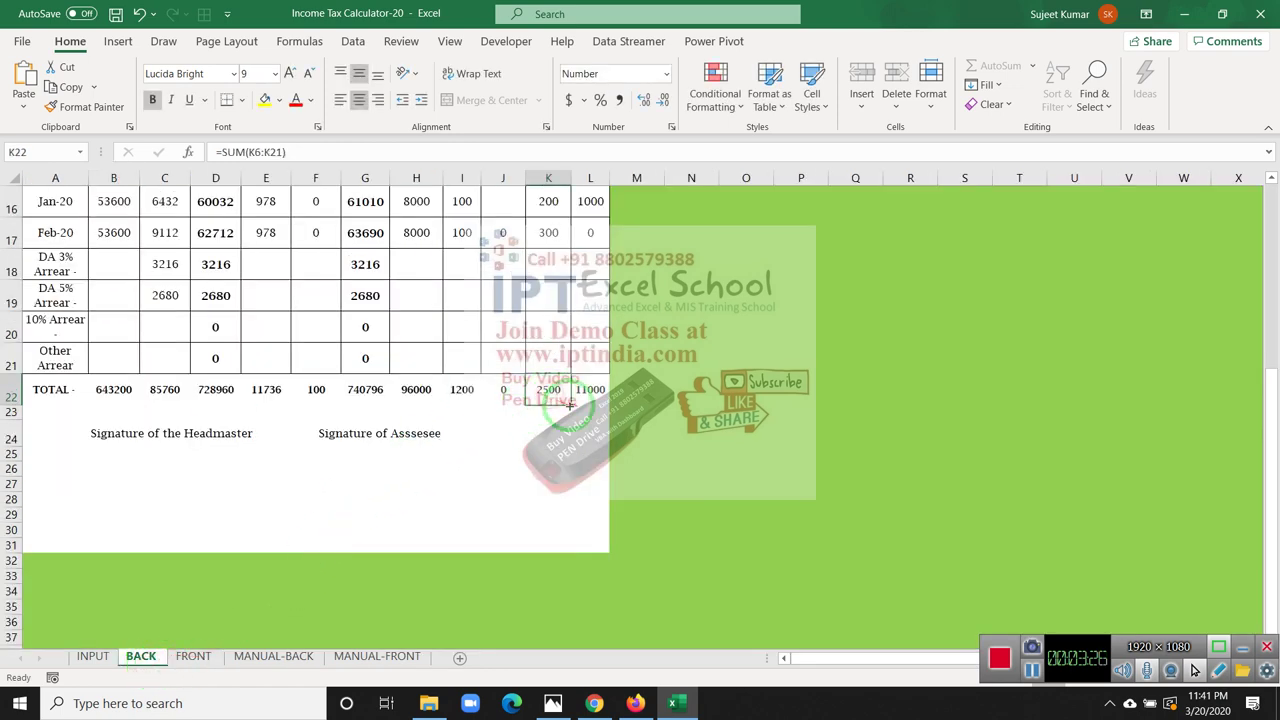
pyautogui.scroll(3, 548, 390)
pyautogui.scroll(2, 545, 340)
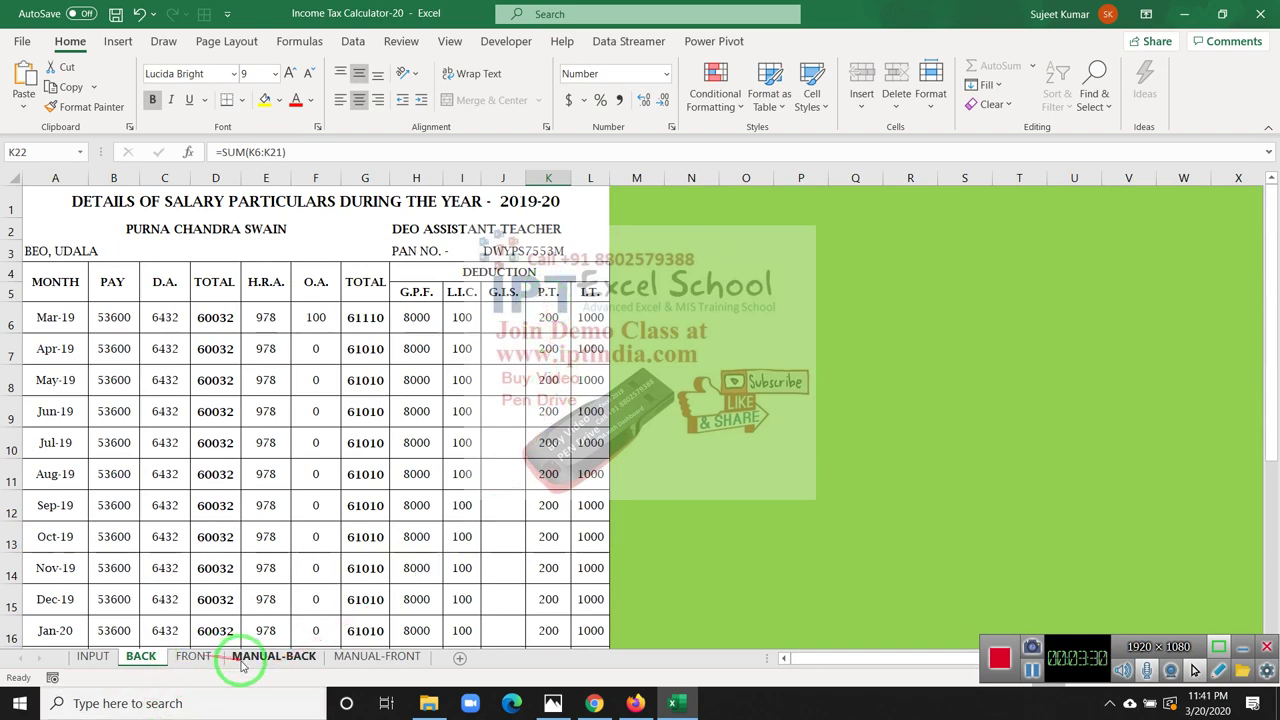
pyautogui.click(192, 658)
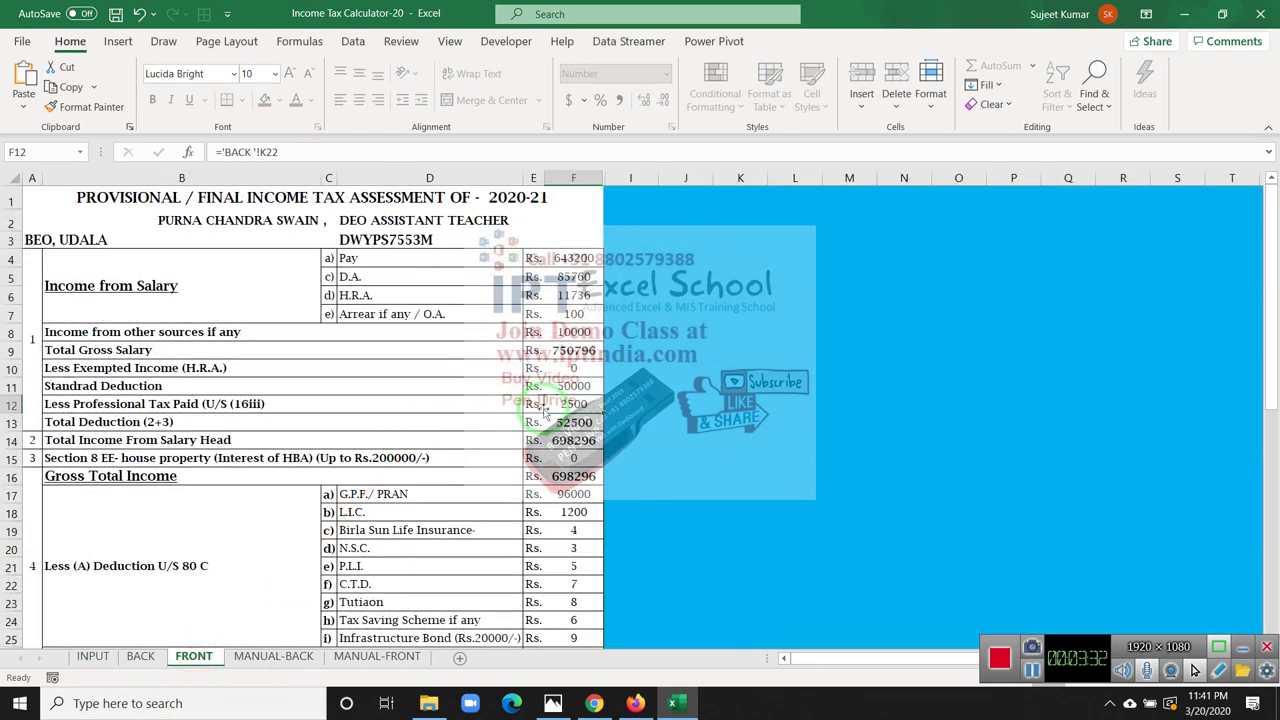
pyautogui.click(193, 427)
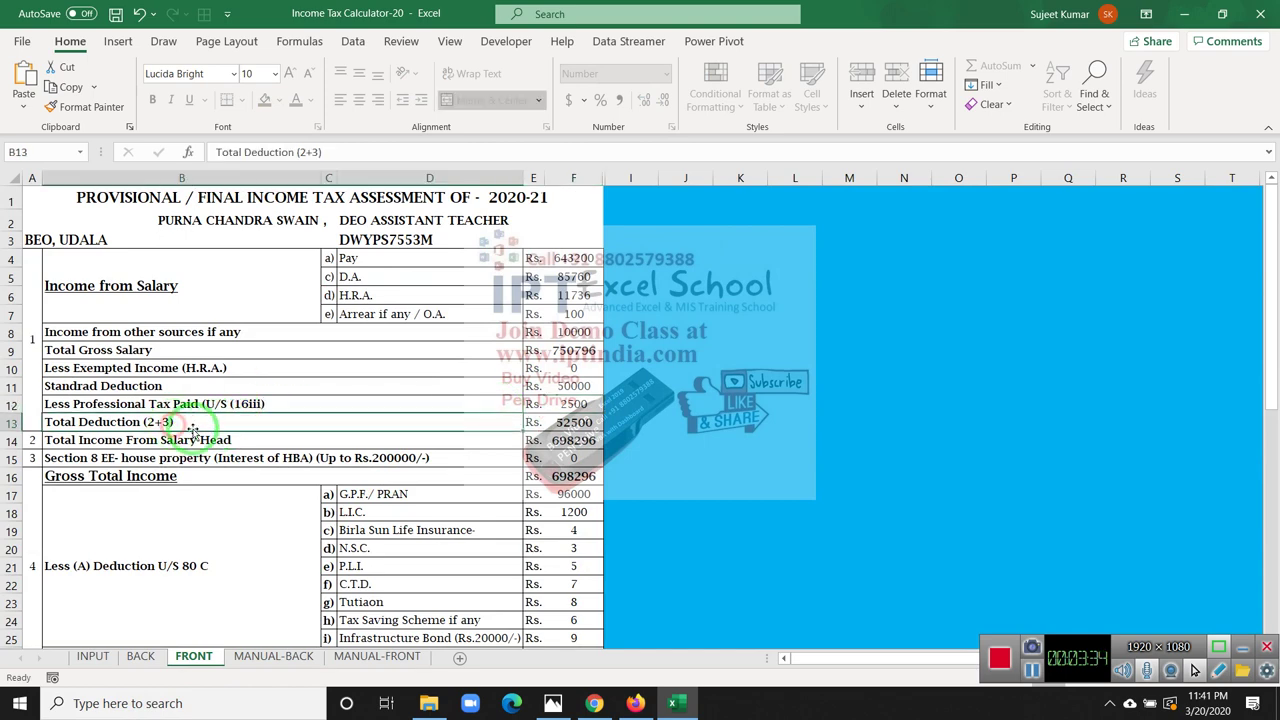
pyautogui.click(163, 386)
pyautogui.click(163, 368)
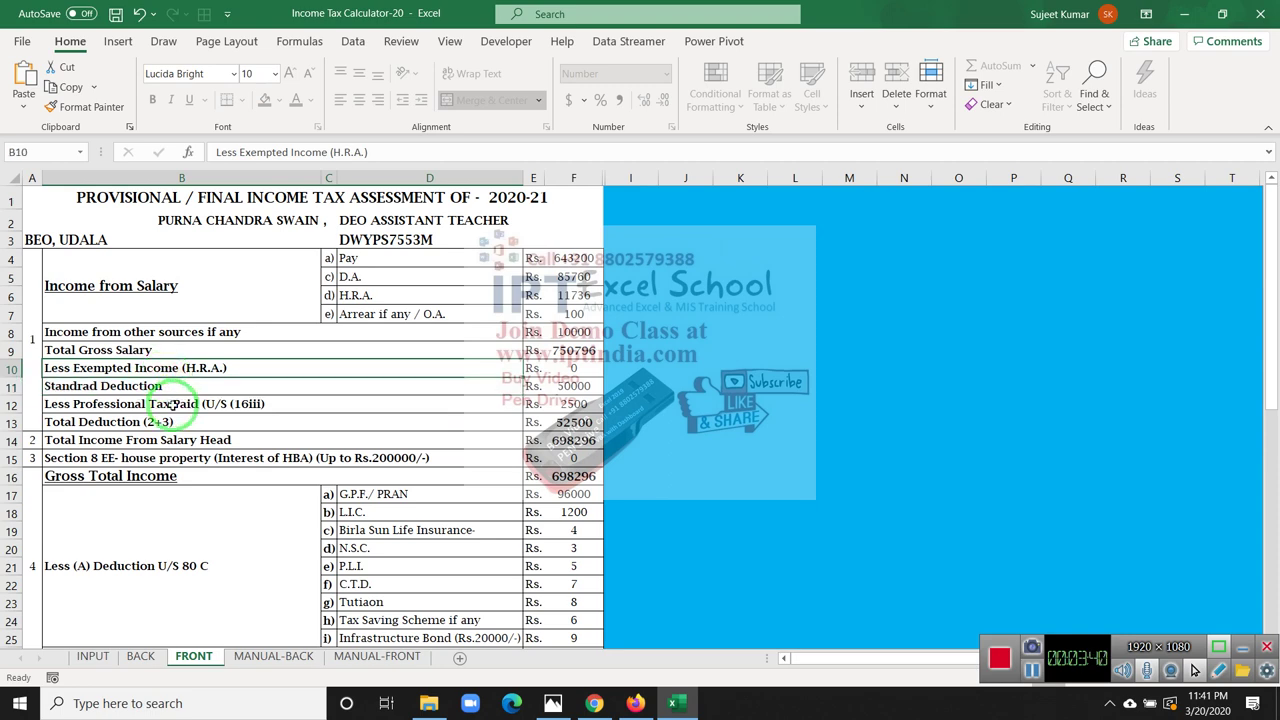
pyautogui.moveTo(165, 386)
pyautogui.mouseDown()
pyautogui.moveTo(168, 403)
pyautogui.moveTo(263, 432)
pyautogui.moveTo(560, 424)
pyautogui.mouseUp()
pyautogui.click(573, 422)
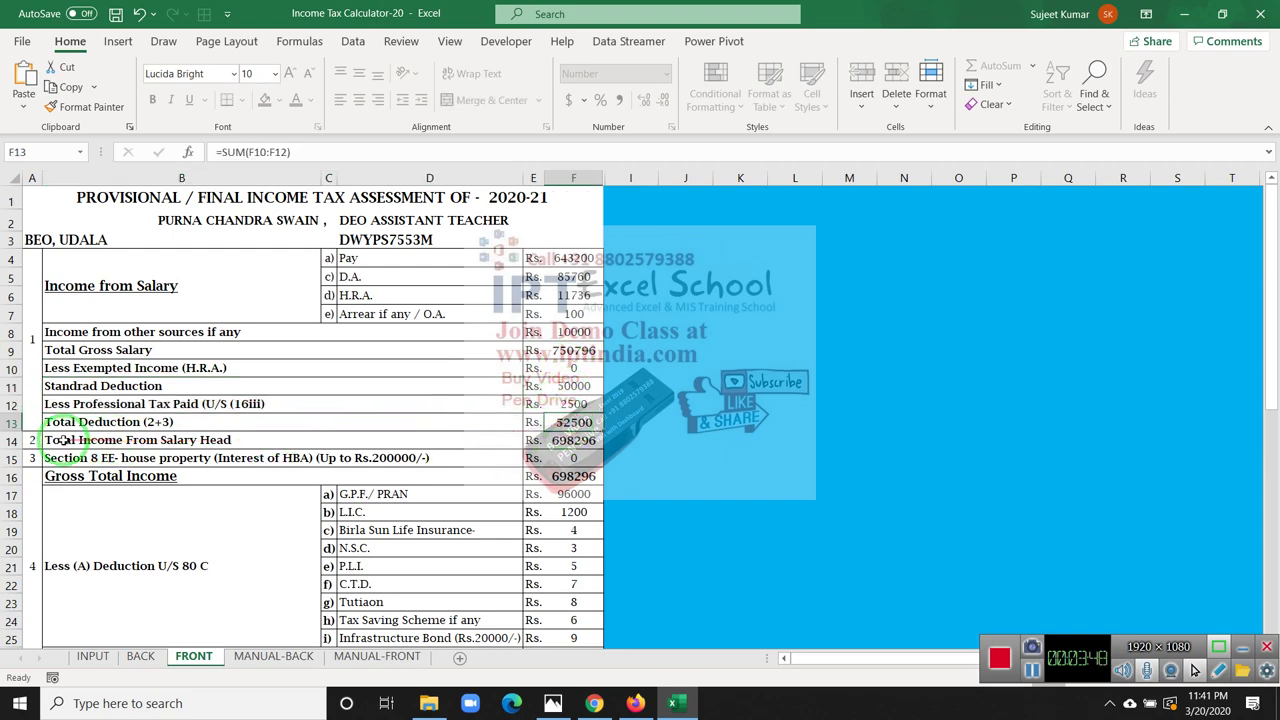
pyautogui.click(428, 441)
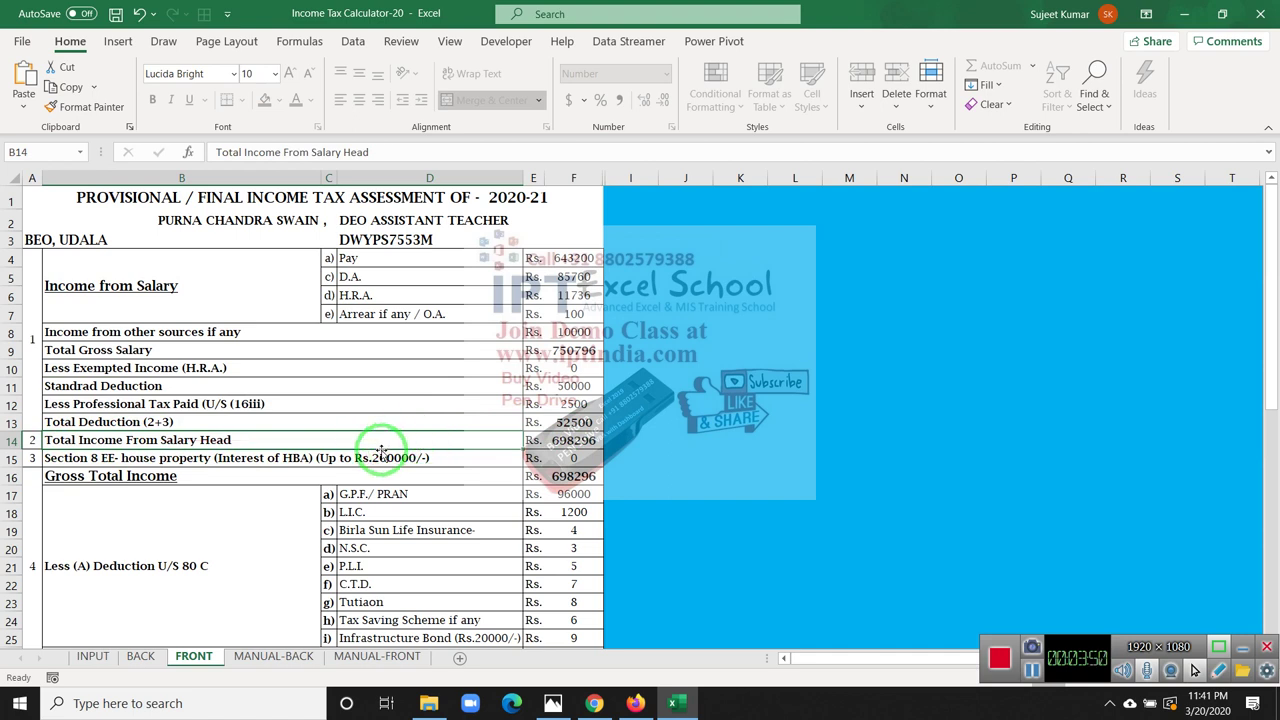
pyautogui.click(580, 442)
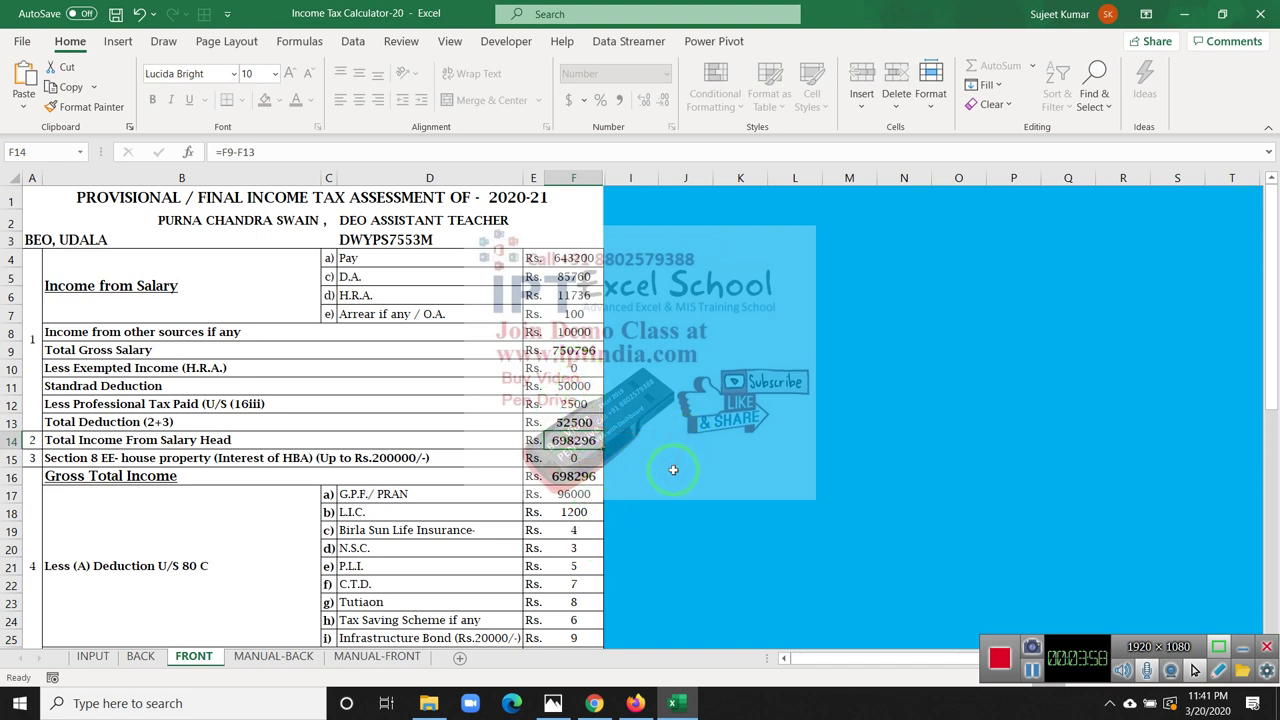
pyautogui.click(222, 461)
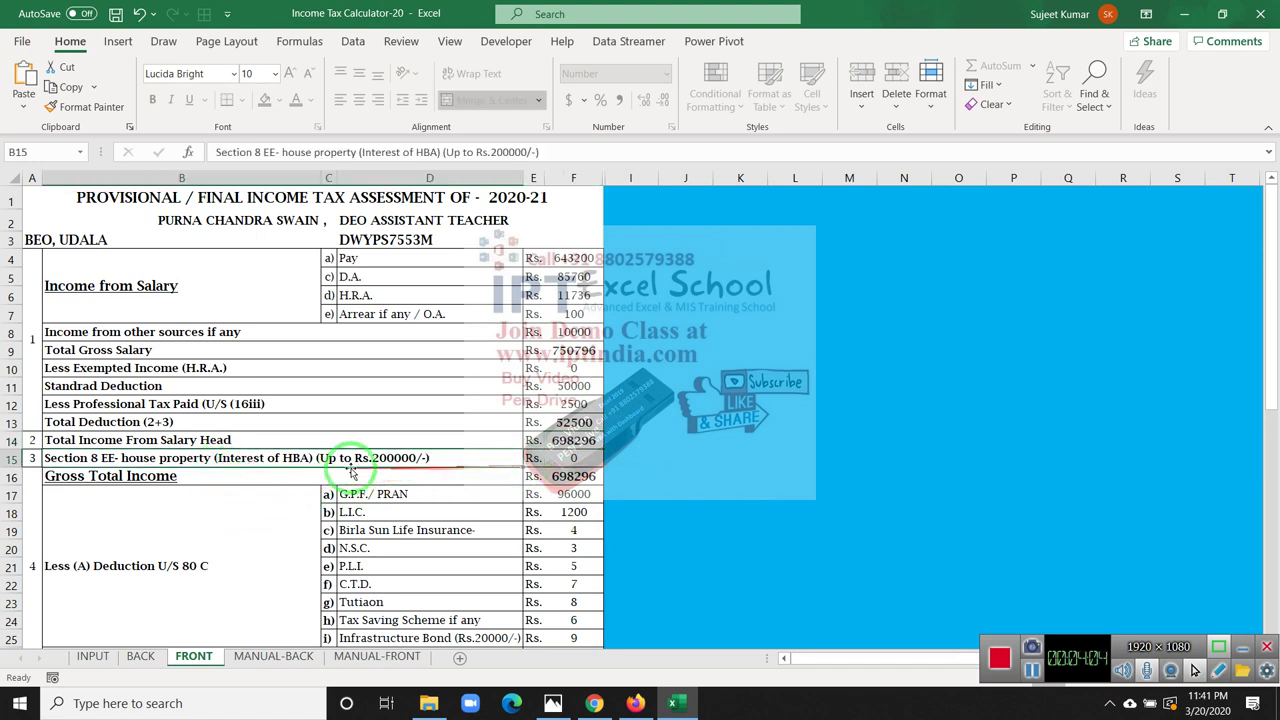
pyautogui.click(573, 459)
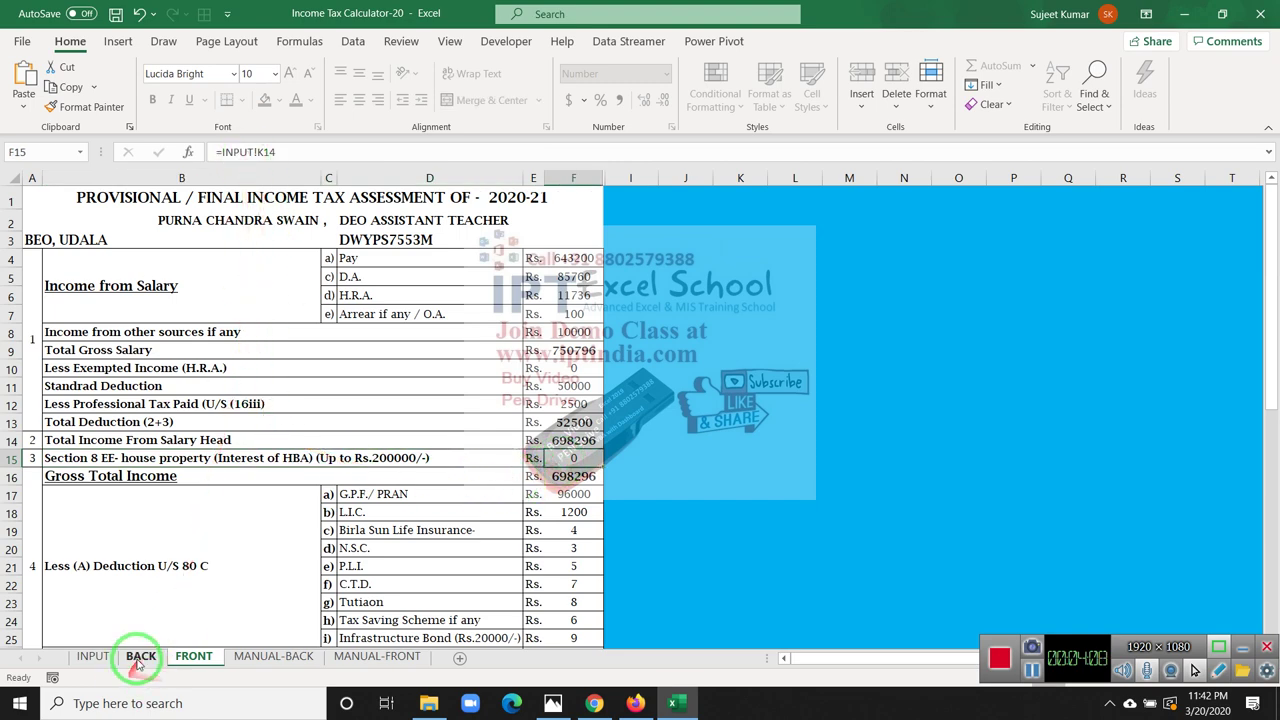
pyautogui.click(92, 657)
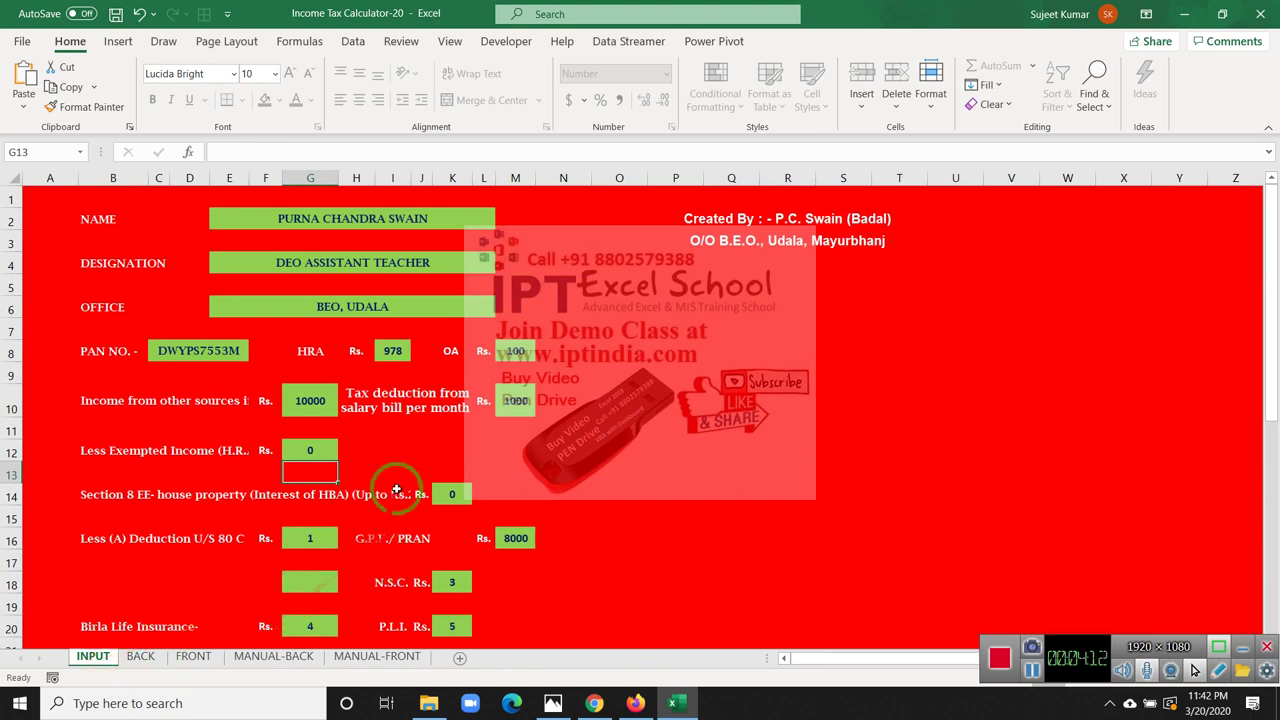
pyautogui.click(454, 490)
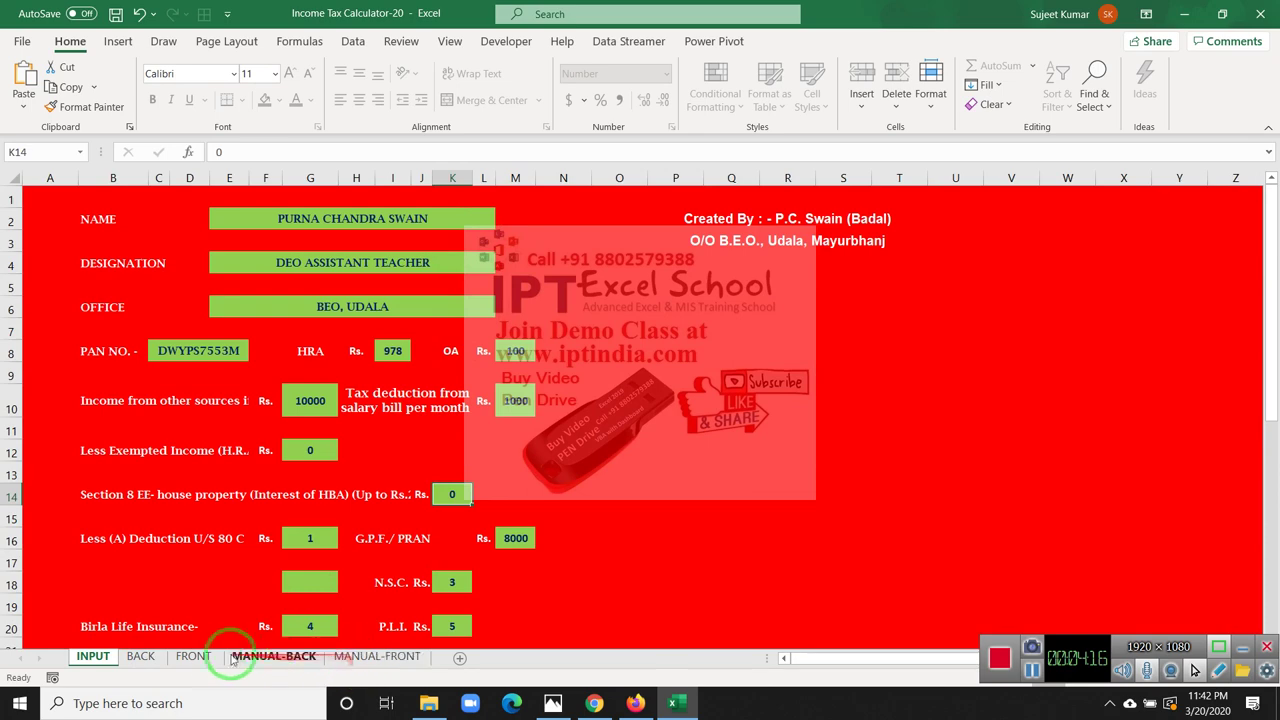
pyautogui.click(193, 657)
pyautogui.scroll(-1, 460, 505)
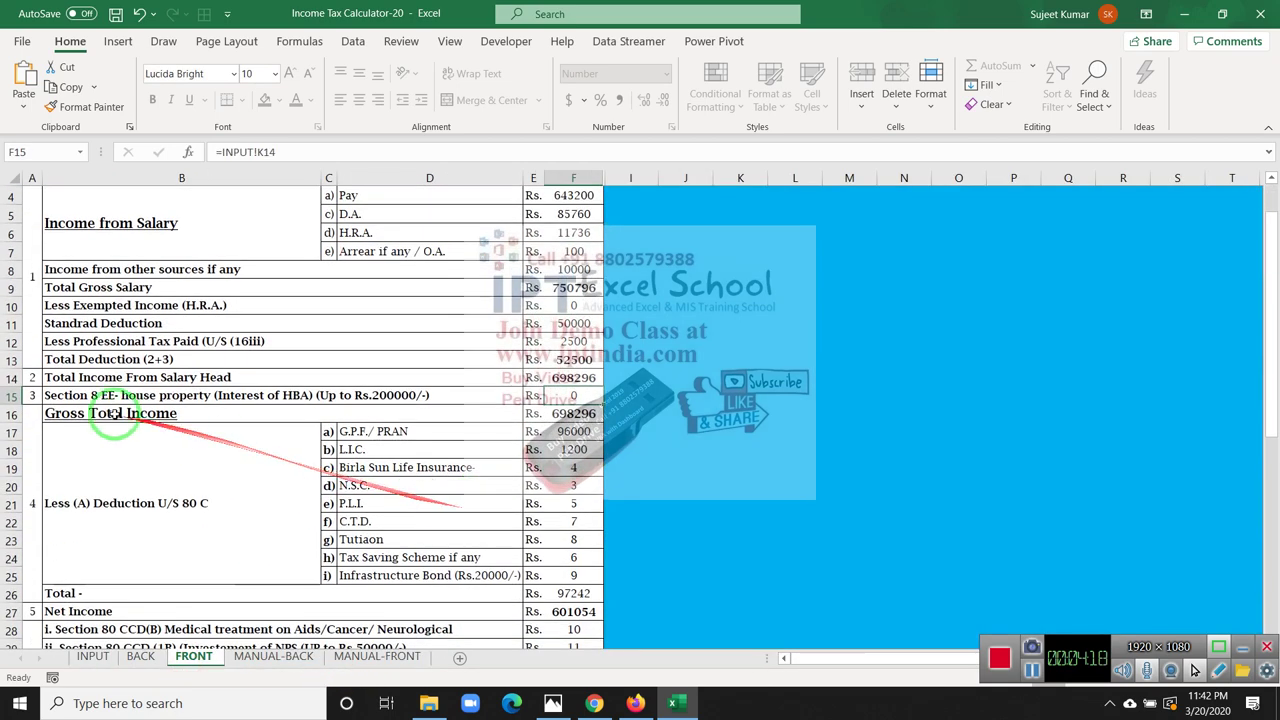
pyautogui.click(113, 413)
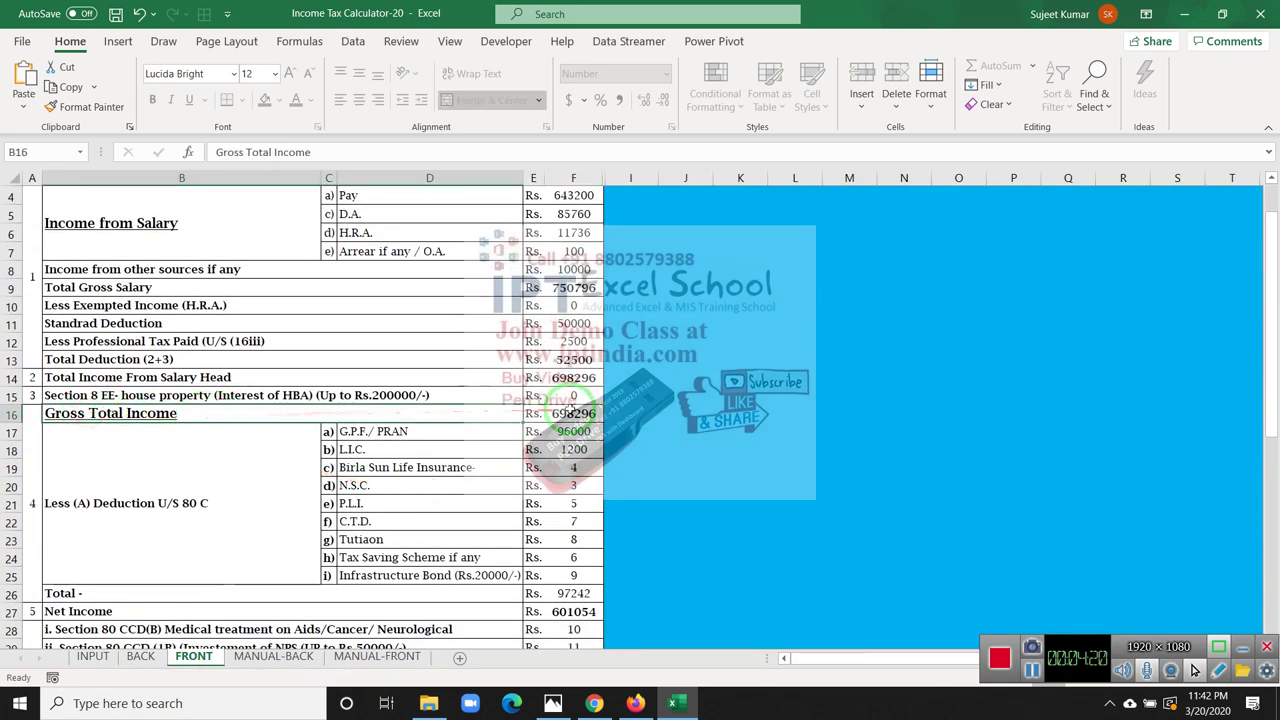
pyautogui.click(570, 413)
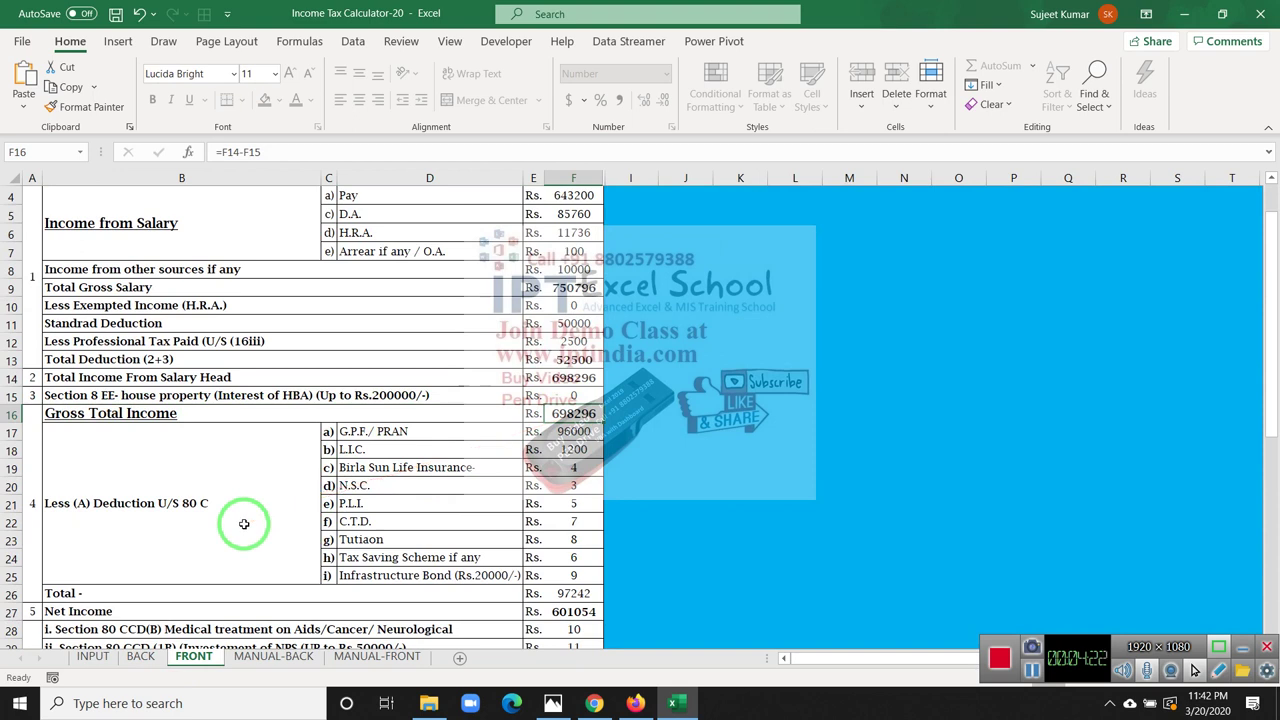
pyautogui.moveTo(243, 524); pyautogui.dragTo(449, 481)
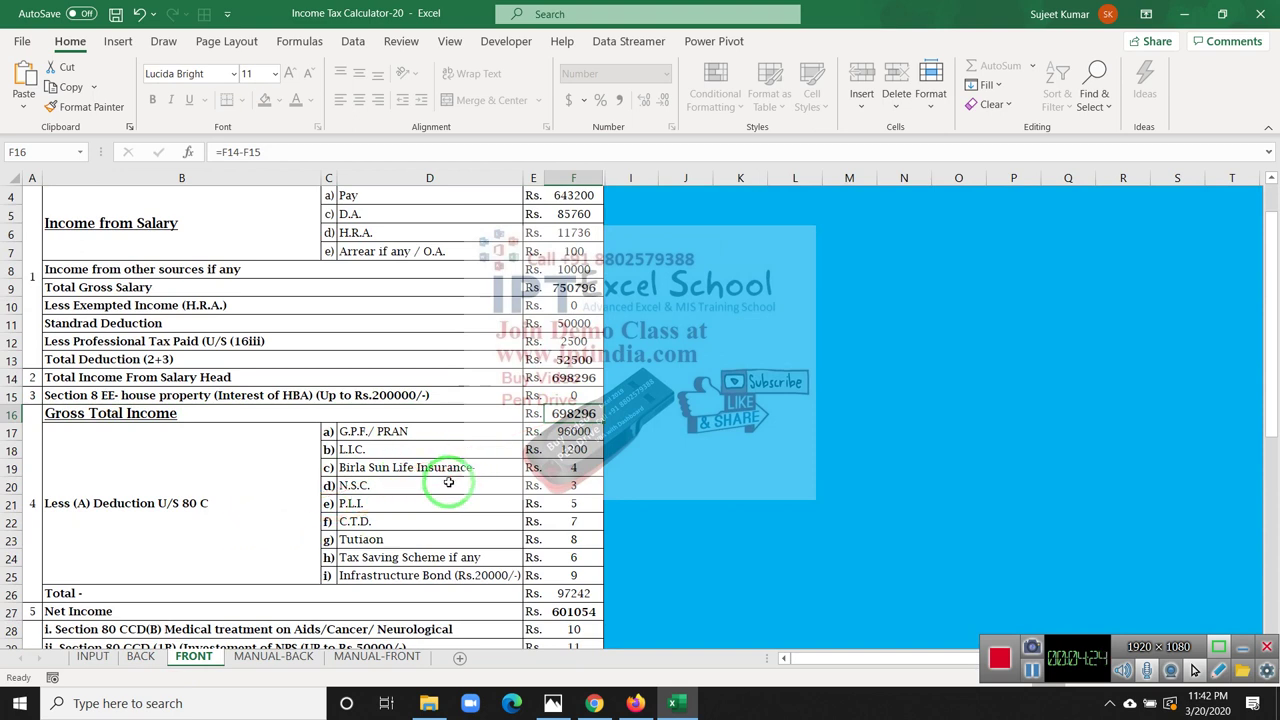
pyautogui.click(428, 433)
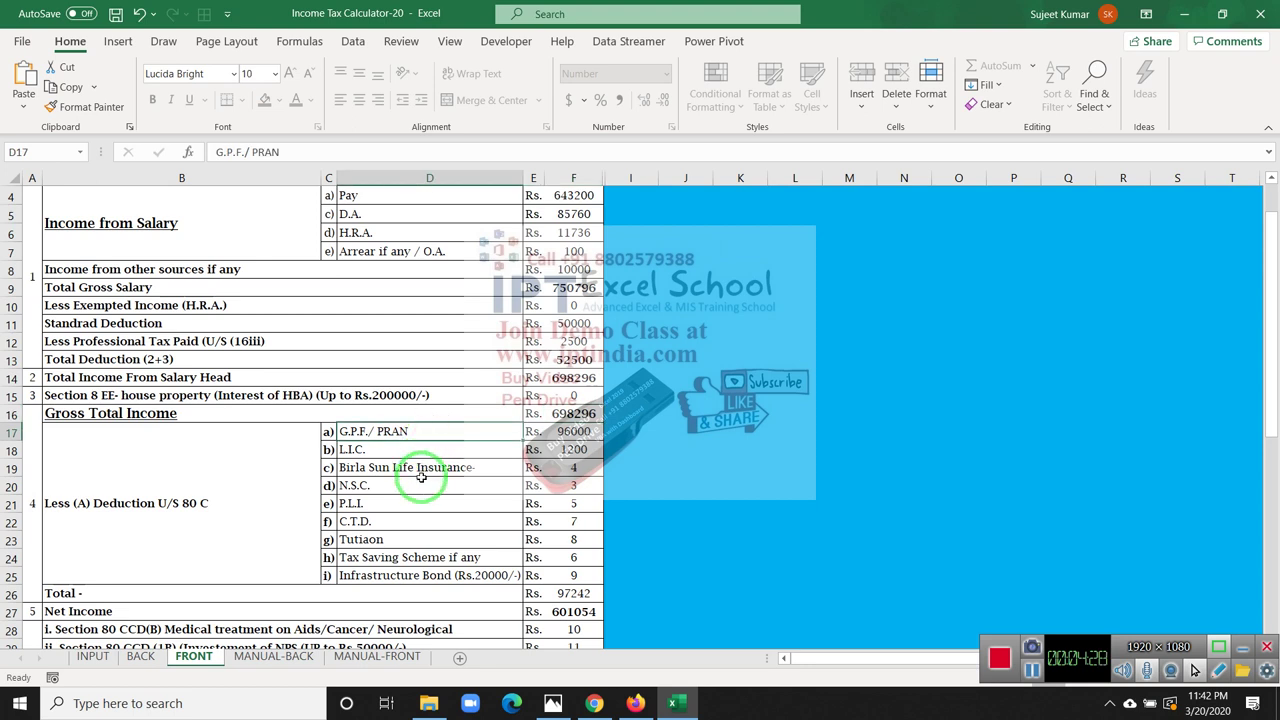
pyautogui.click(414, 449)
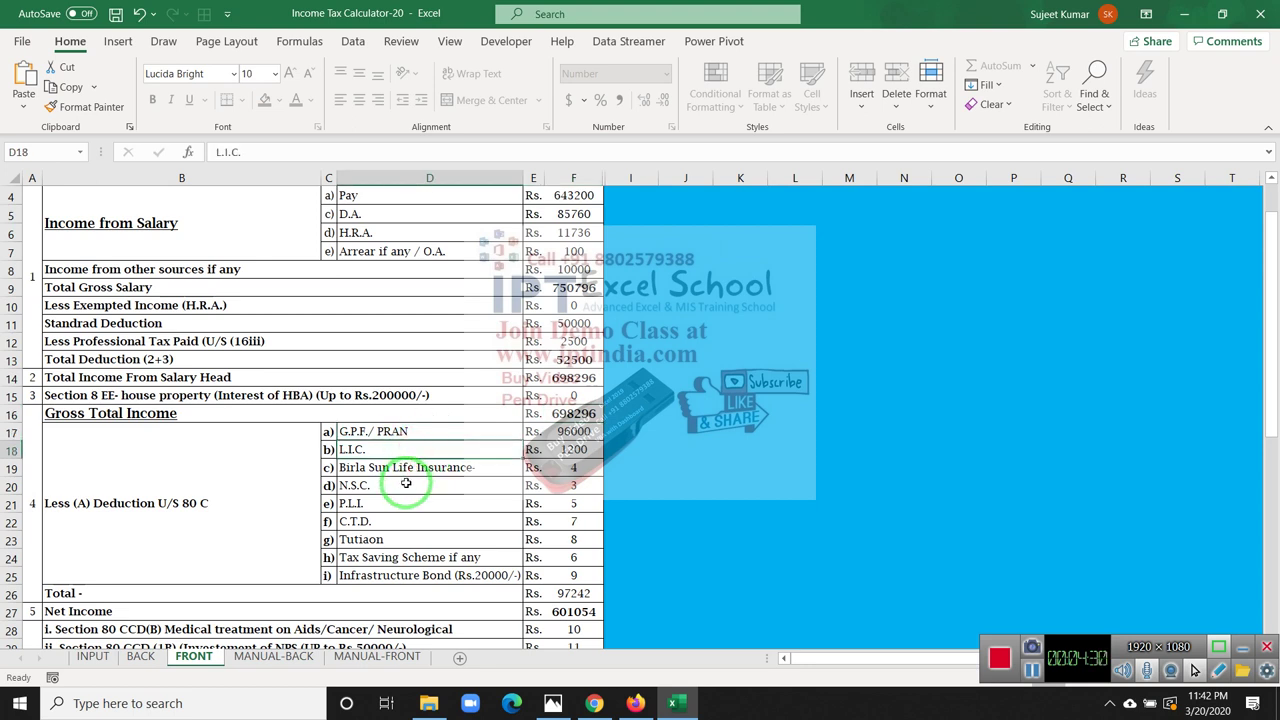
pyautogui.click(414, 484)
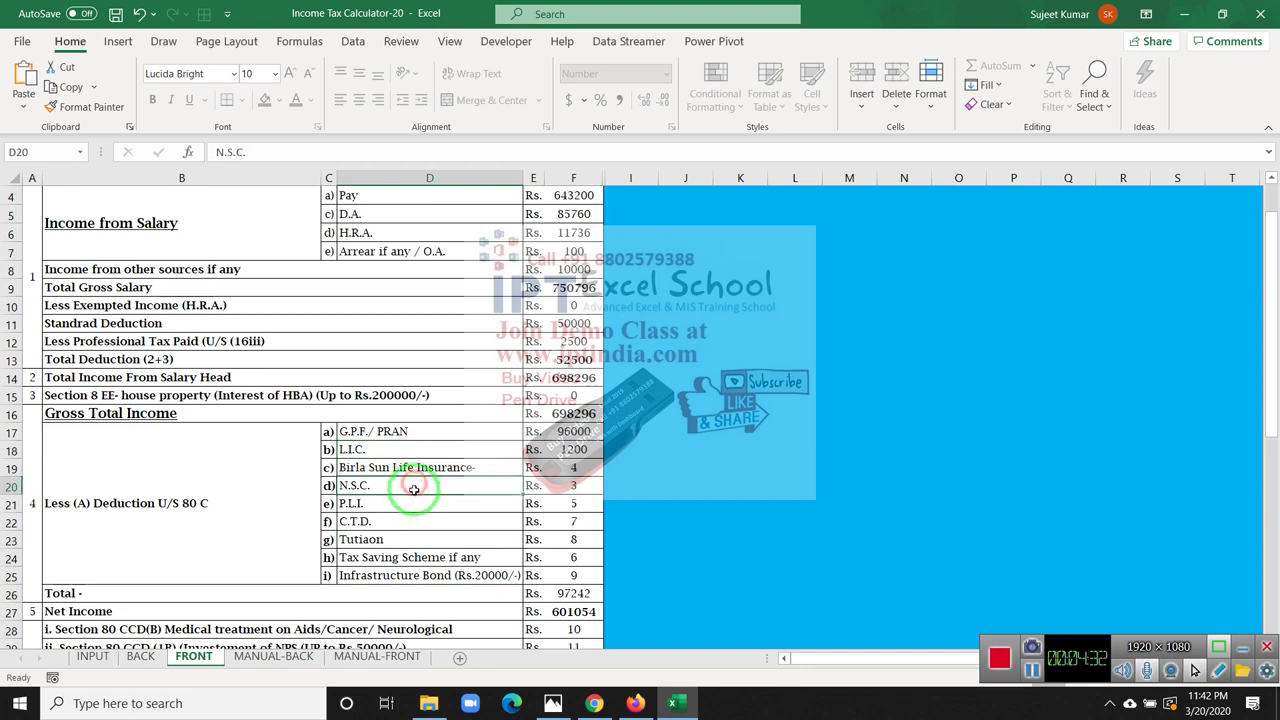
pyautogui.click(410, 500)
pyautogui.click(412, 521)
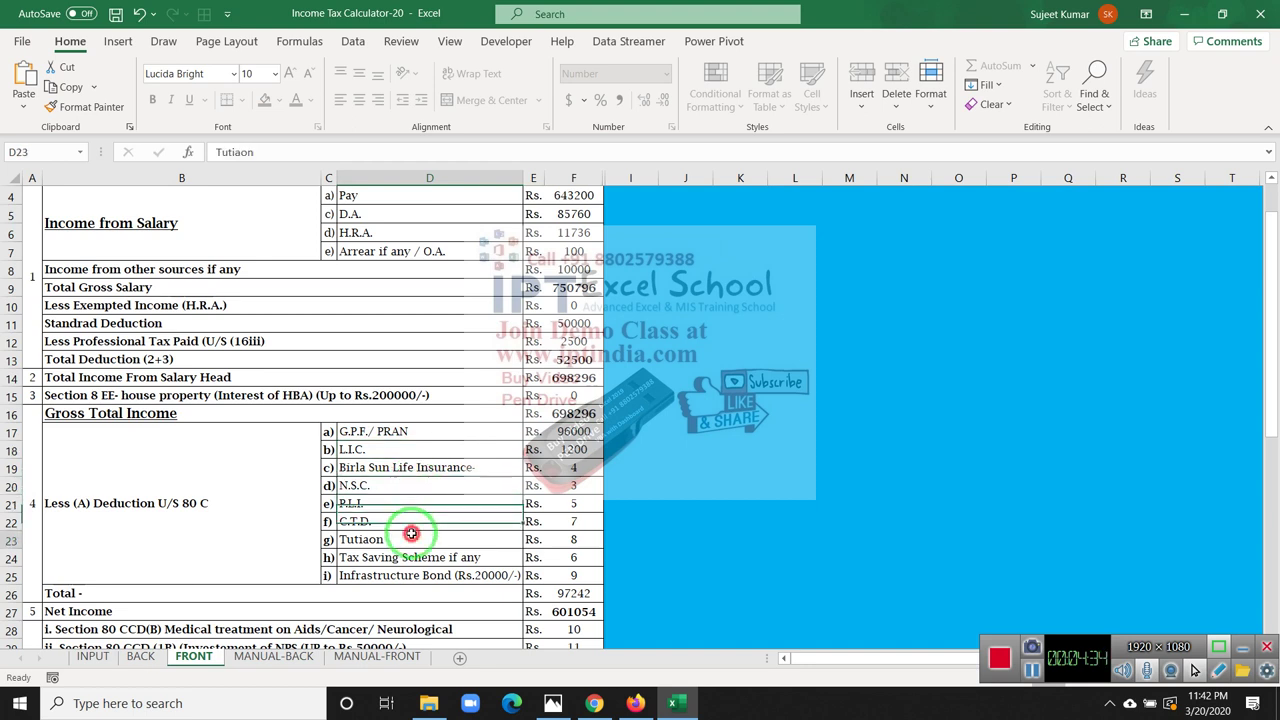
pyautogui.click(413, 539)
pyautogui.click(418, 557)
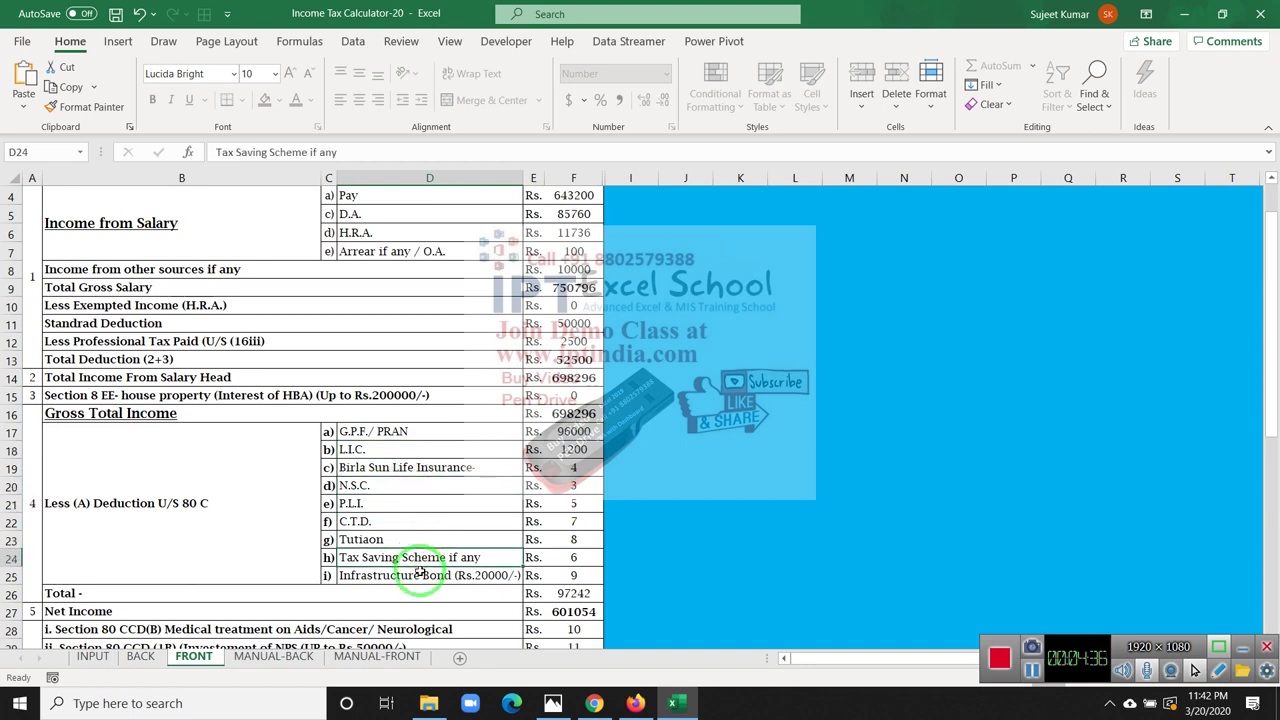
pyautogui.moveTo(416, 575); pyautogui.dragTo(402, 431)
pyautogui.moveTo(572, 431); pyautogui.dragTo(570, 568)
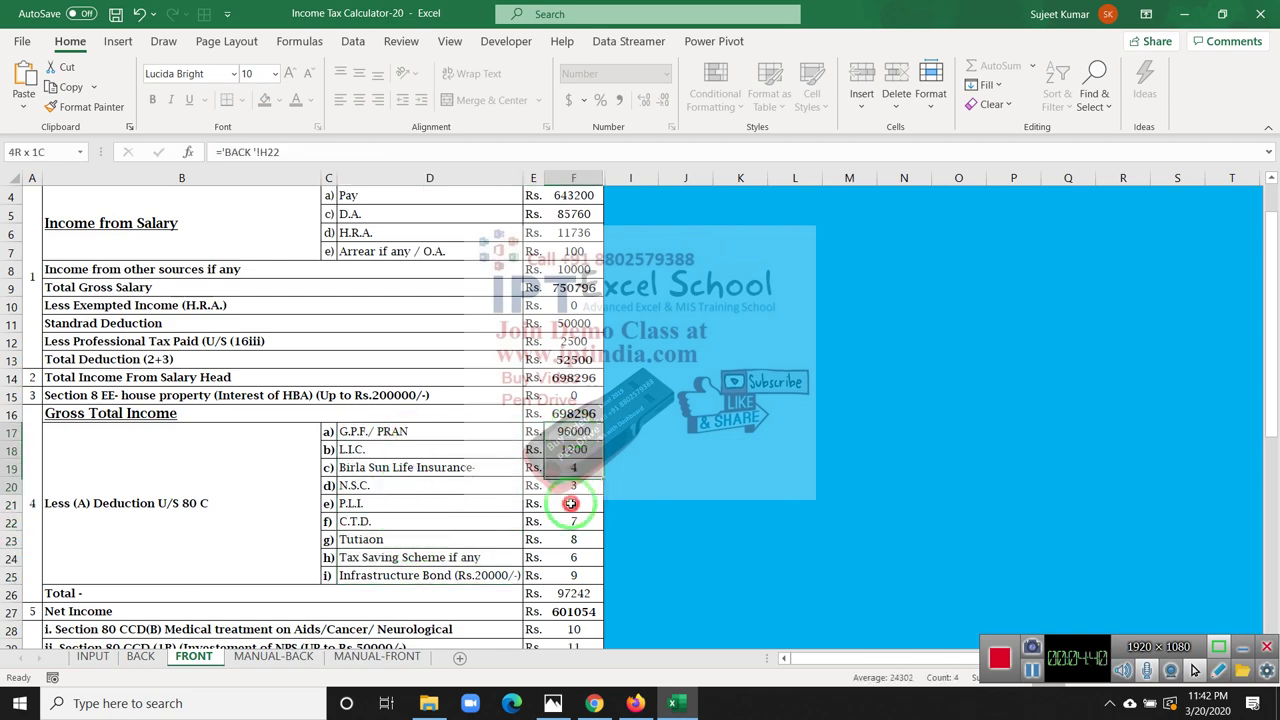
pyautogui.scroll(-2, 571, 568)
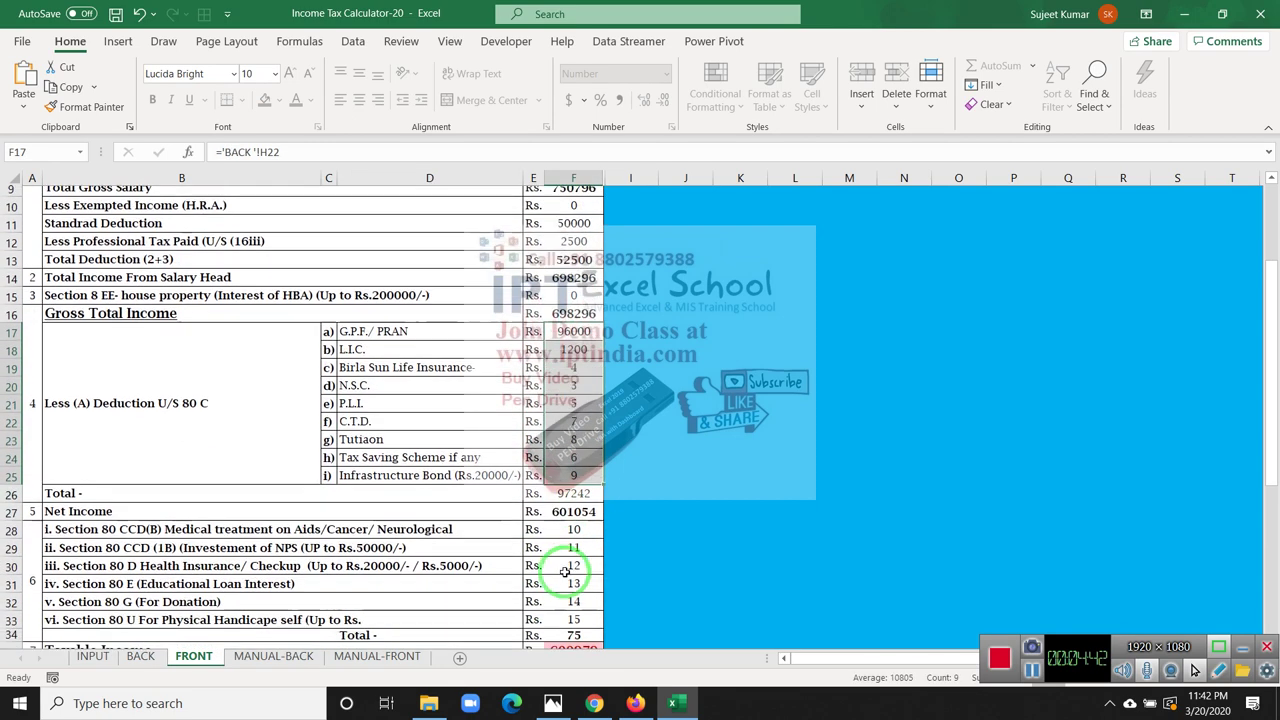
pyautogui.click(88, 512)
pyautogui.click(88, 502)
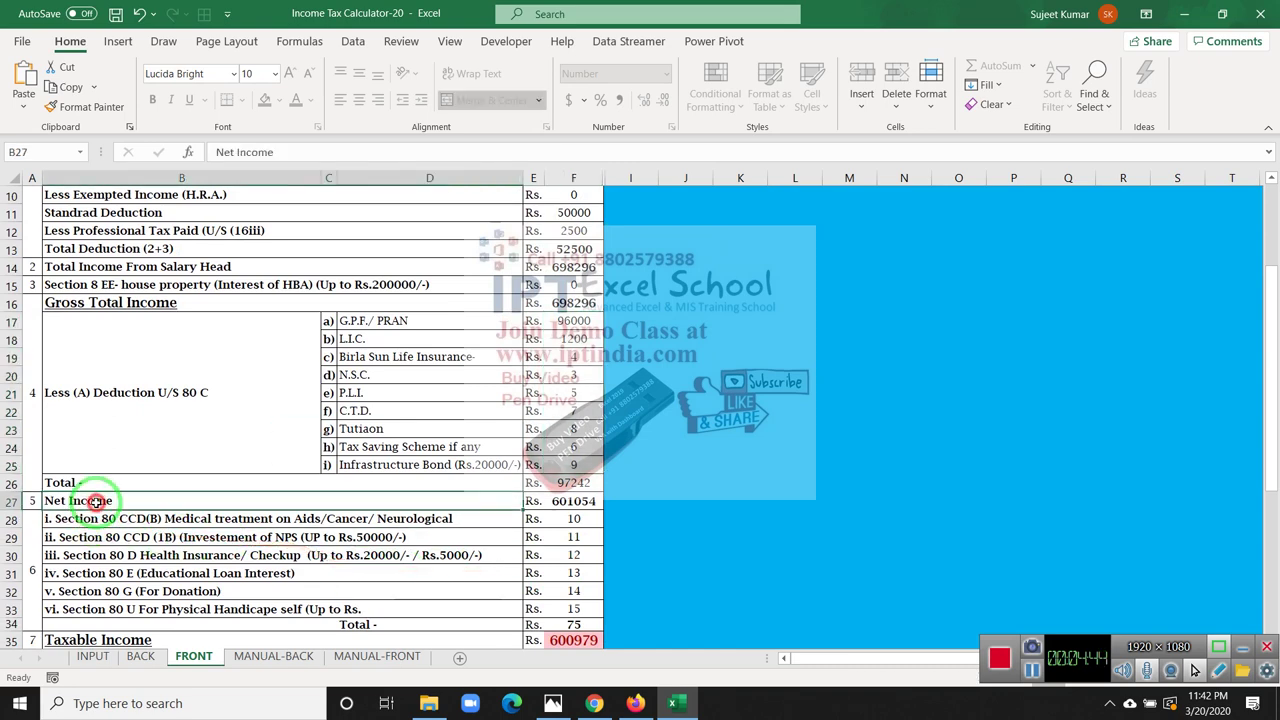
pyautogui.click(566, 502)
pyautogui.scroll(-1, 449, 567)
pyautogui.scroll(-1, 449, 567)
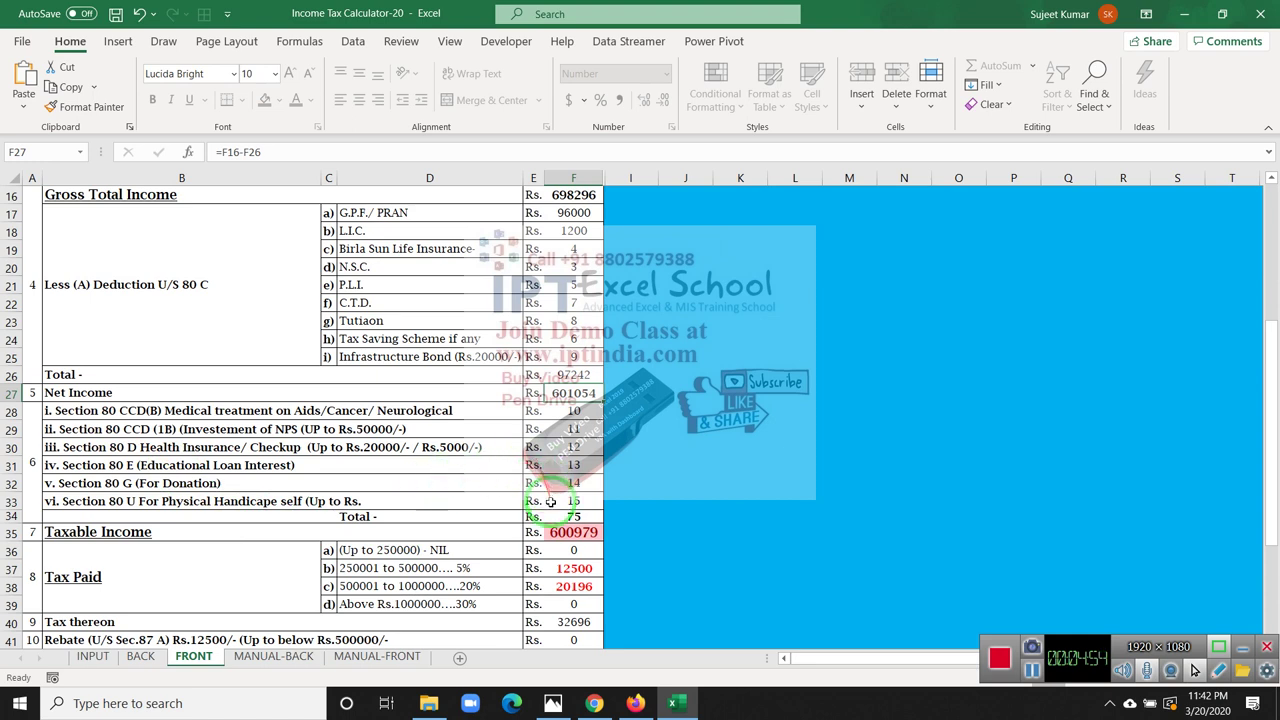
pyautogui.moveTo(565, 505); pyautogui.dragTo(557, 418)
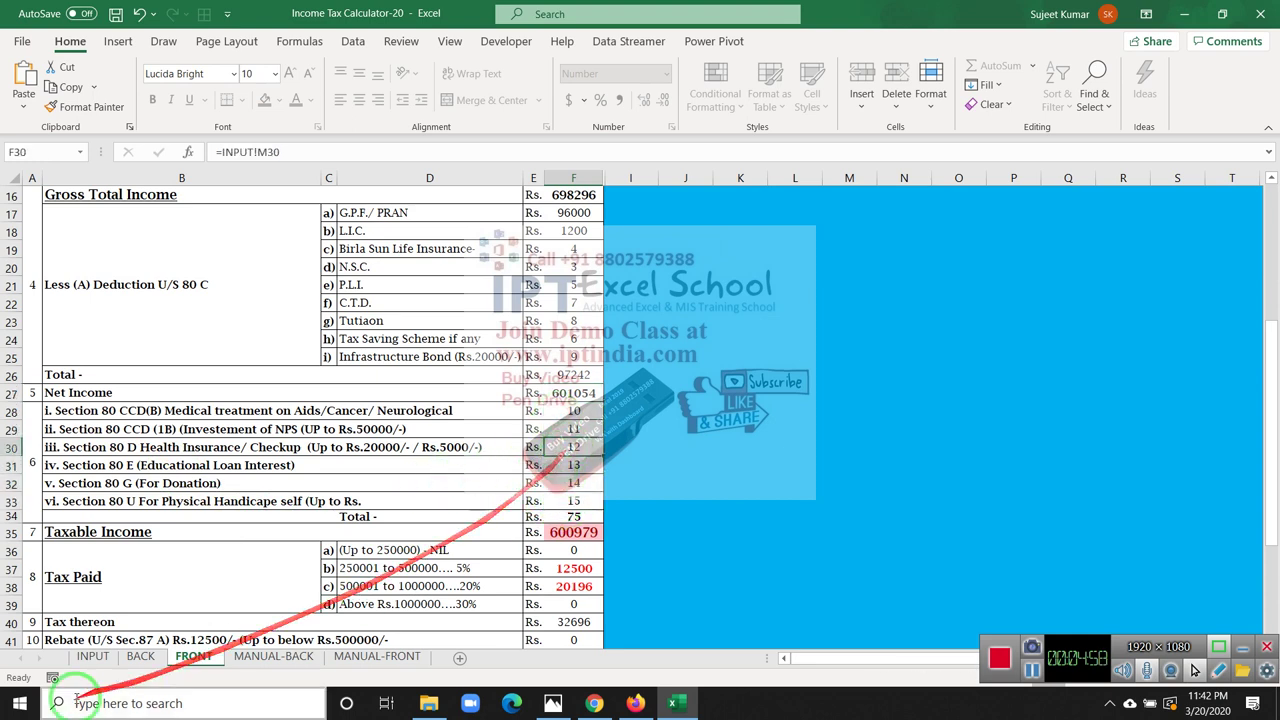
pyautogui.click(93, 656)
pyautogui.scroll(-3, 358, 591)
pyautogui.scroll(-3, 358, 591)
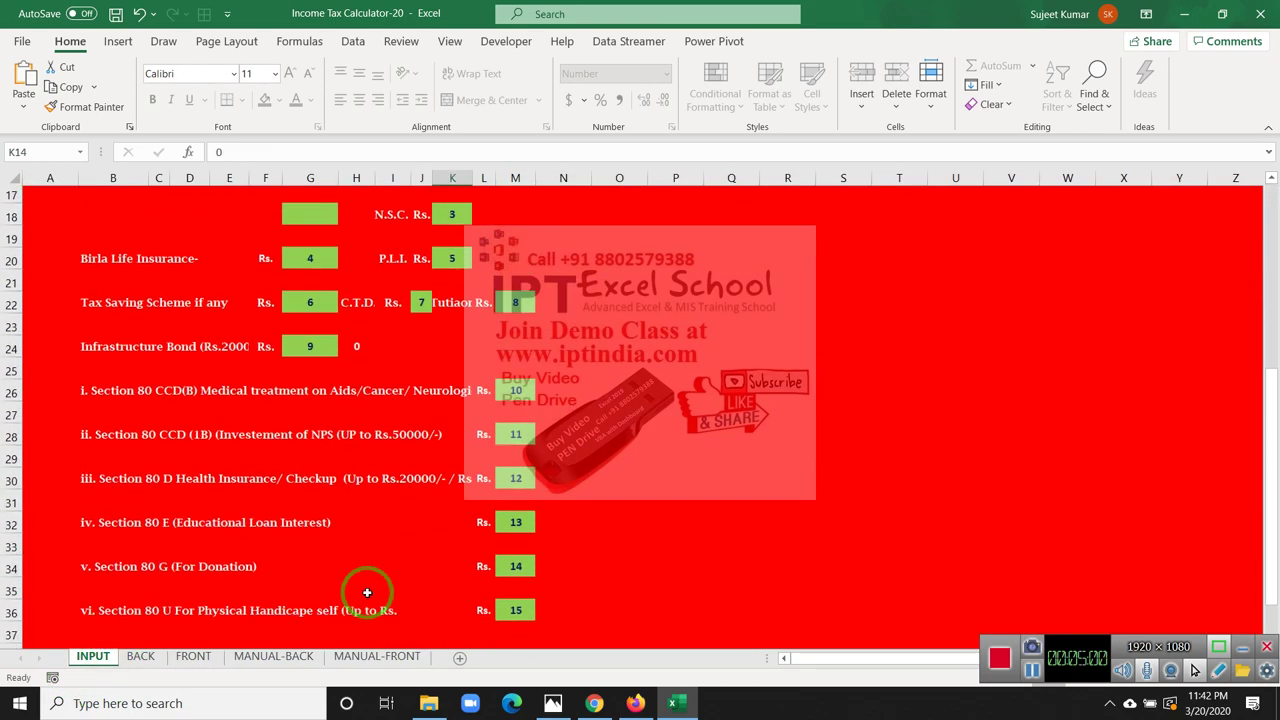
pyautogui.scroll(-1, 362, 591)
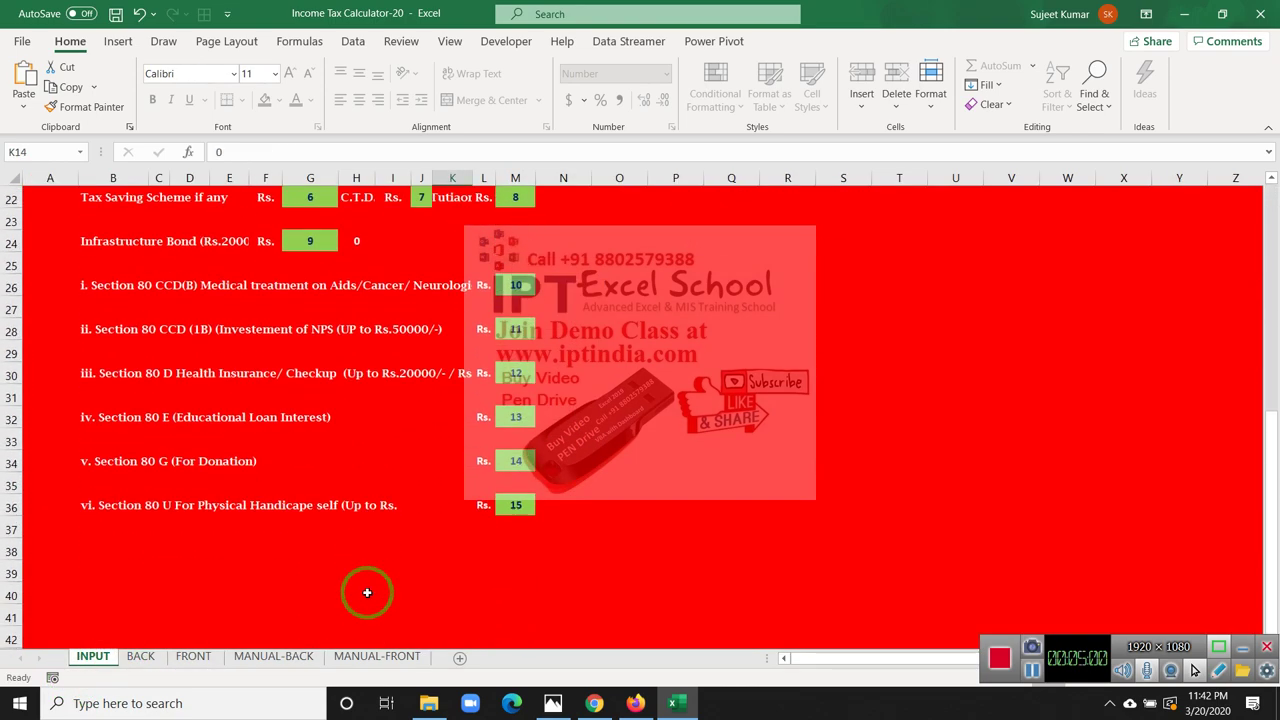
pyautogui.click(193, 656)
pyautogui.moveTo(570, 516); pyautogui.dragTo(568, 411)
pyautogui.click(170, 540)
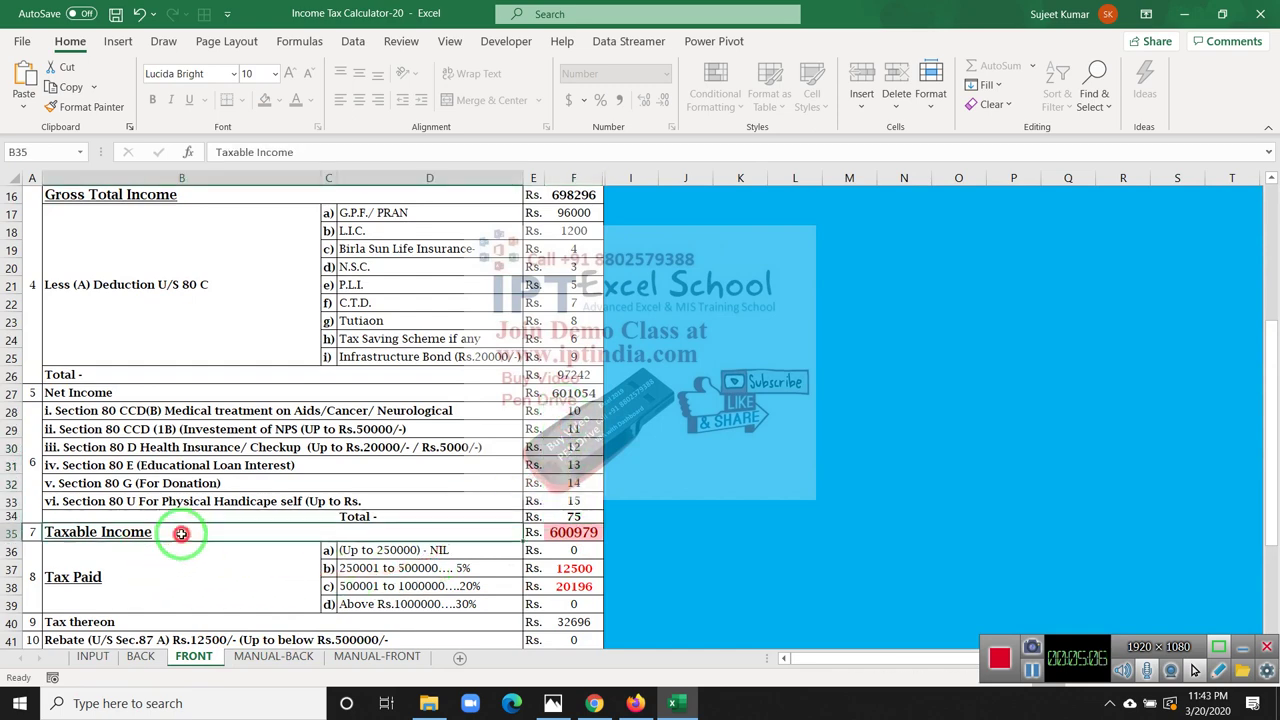
pyautogui.click(571, 532)
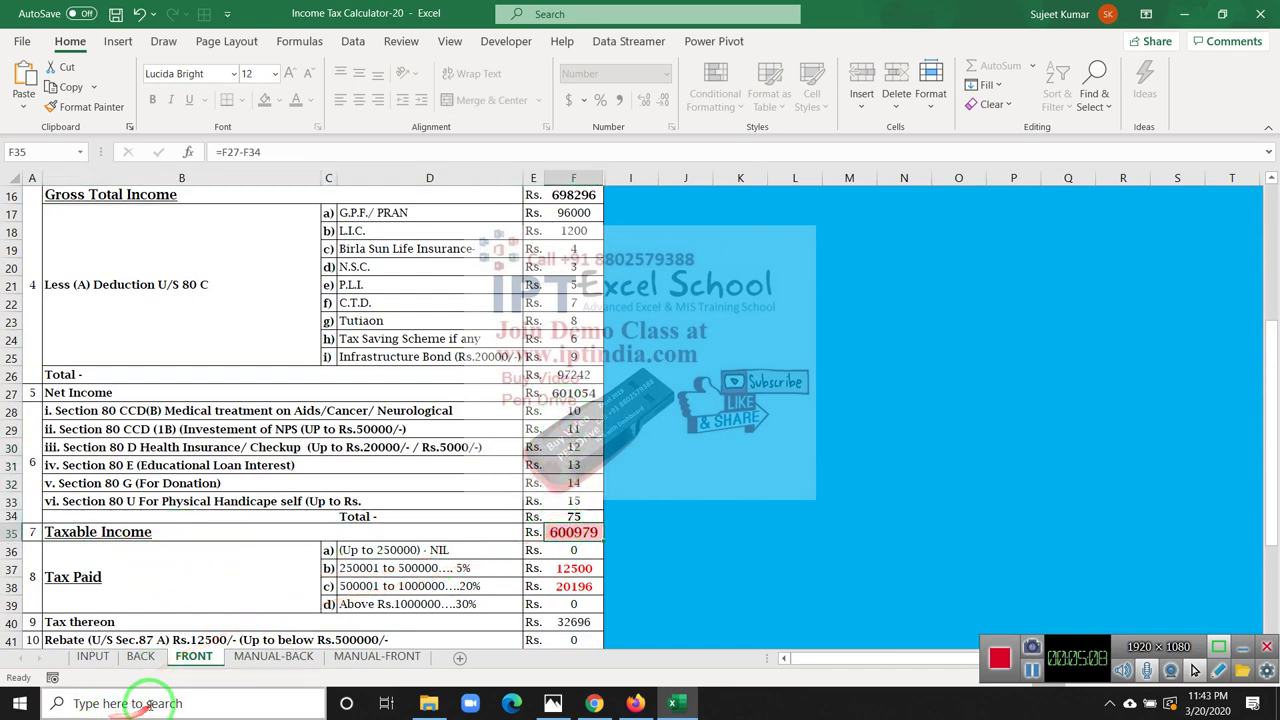
pyautogui.scroll(-1, 330, 630)
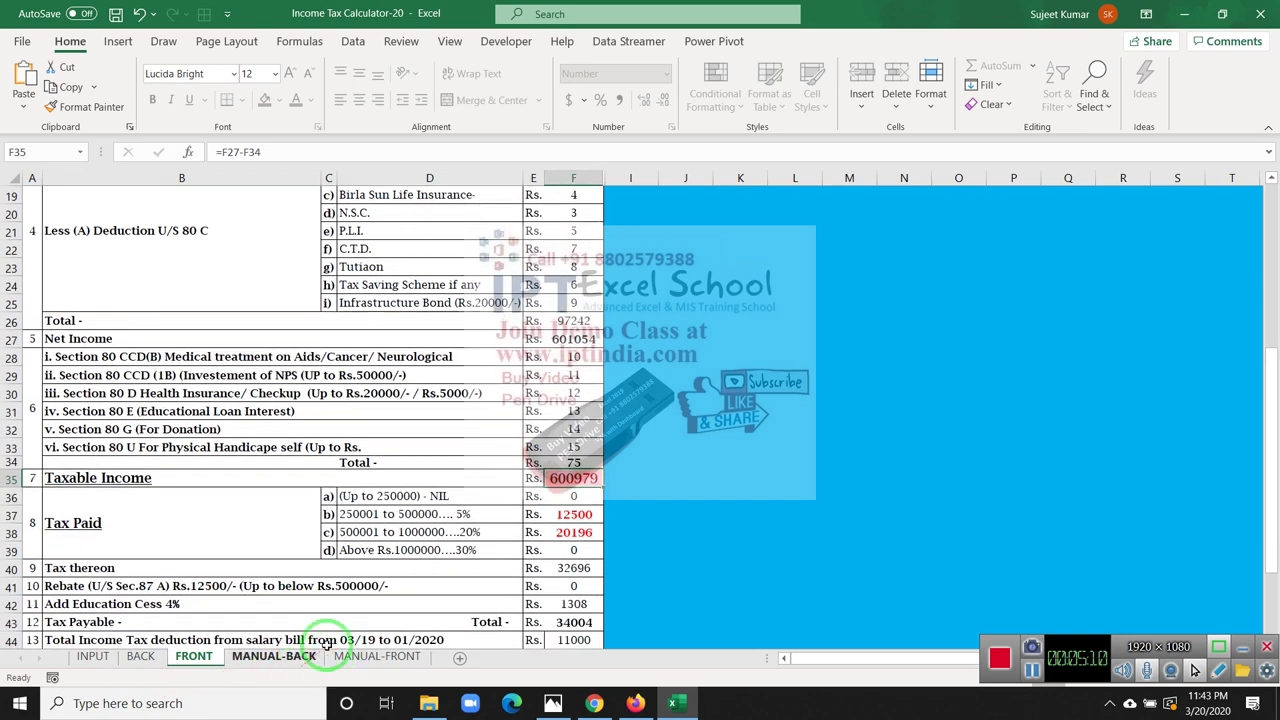
pyautogui.click(372, 496)
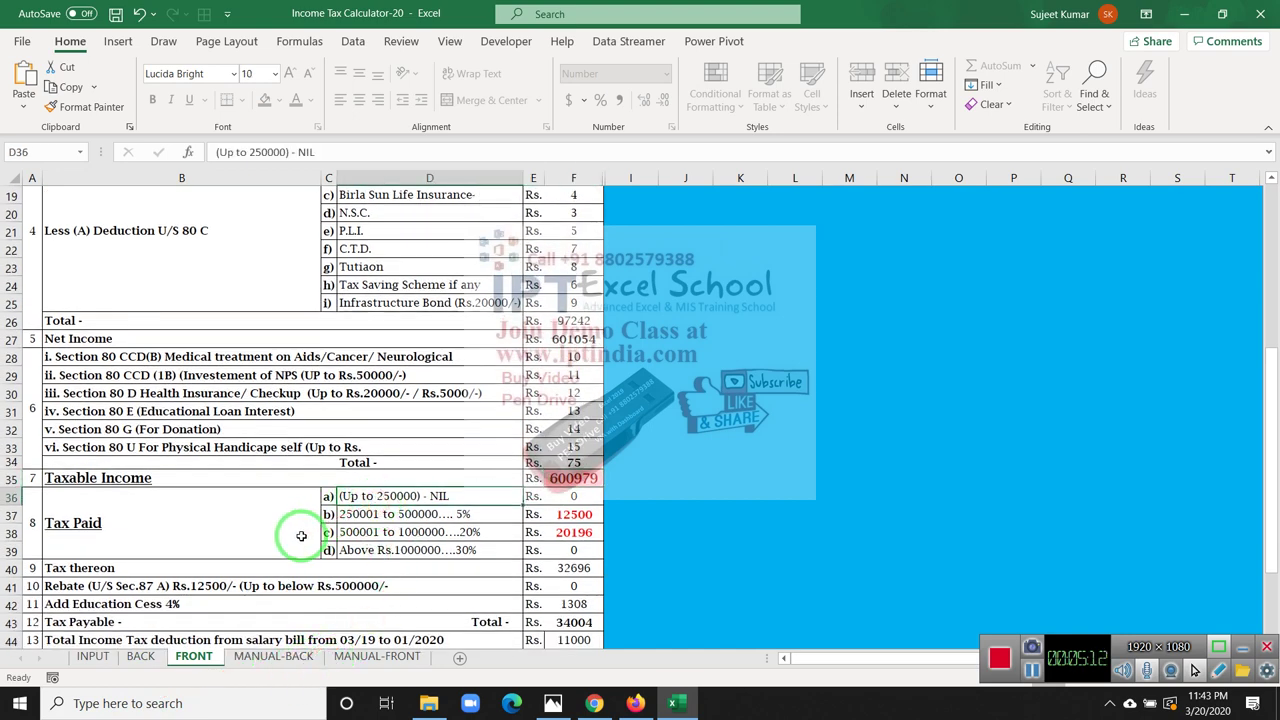
pyautogui.click(567, 496)
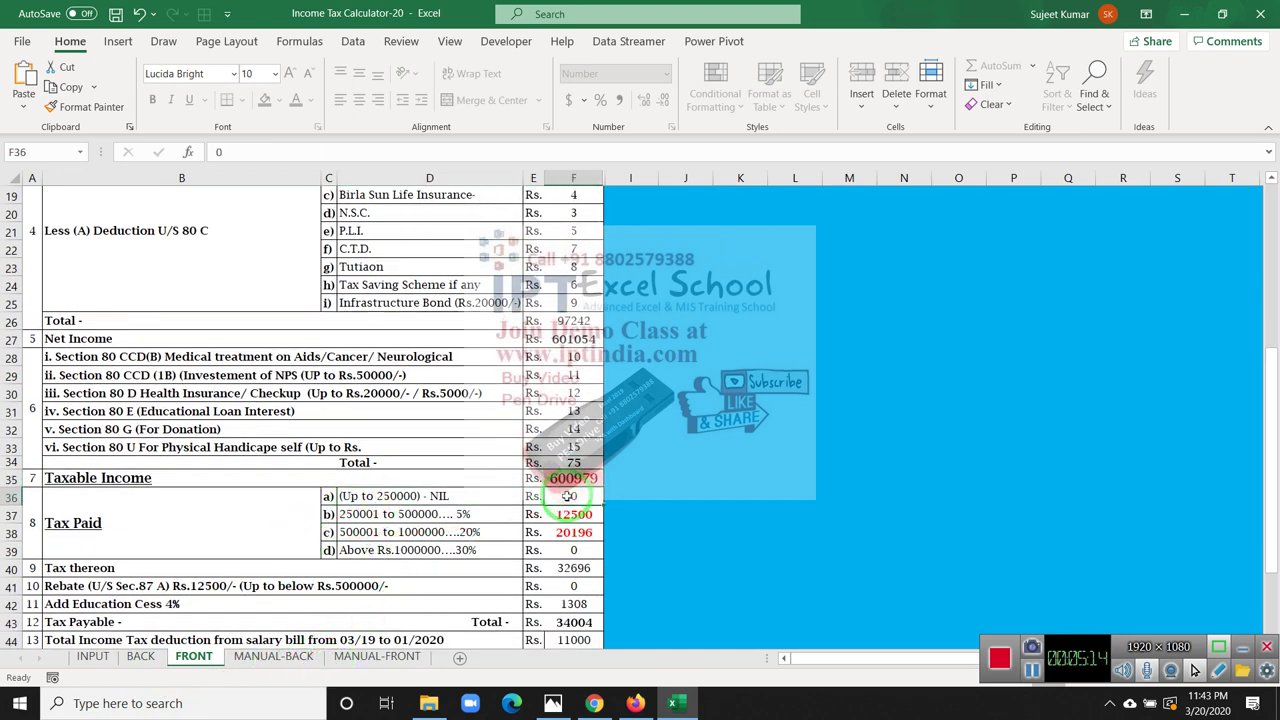
pyautogui.click(420, 514)
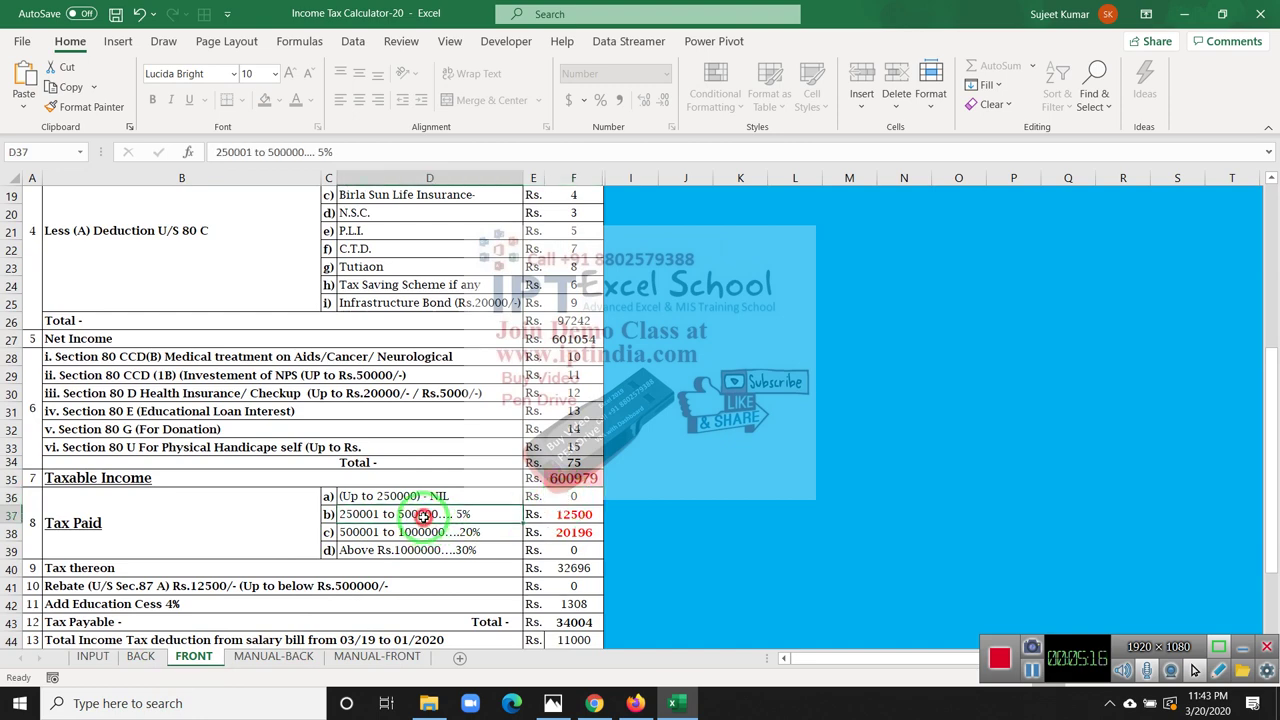
pyautogui.click(562, 515)
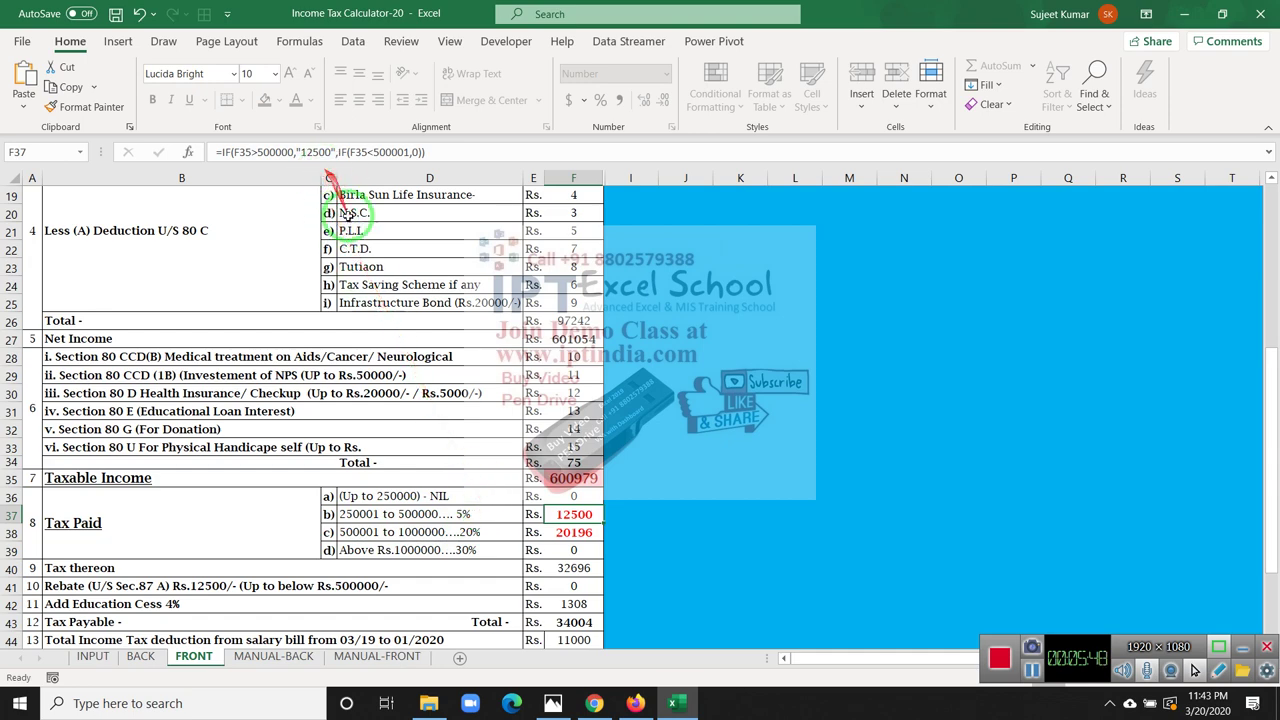
pyautogui.click(558, 535)
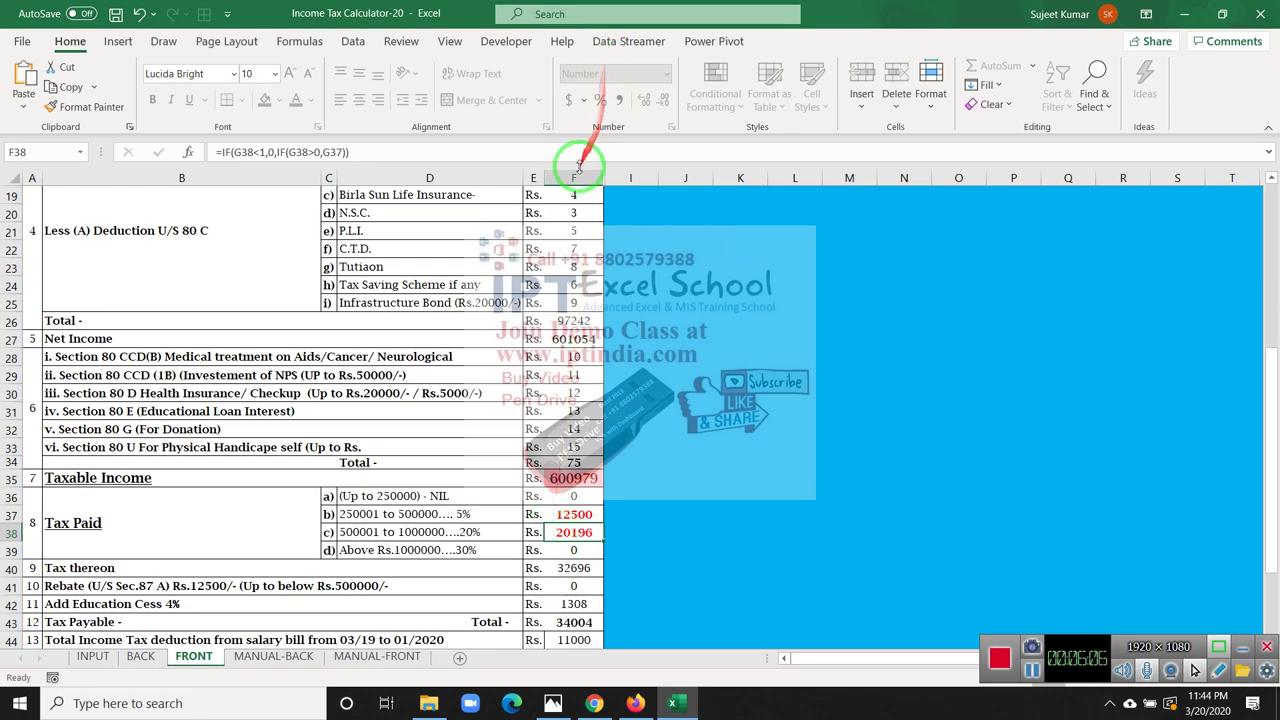
pyautogui.moveTo(573, 177); pyautogui.dragTo(644, 174)
pyautogui.rightClick(644, 174)
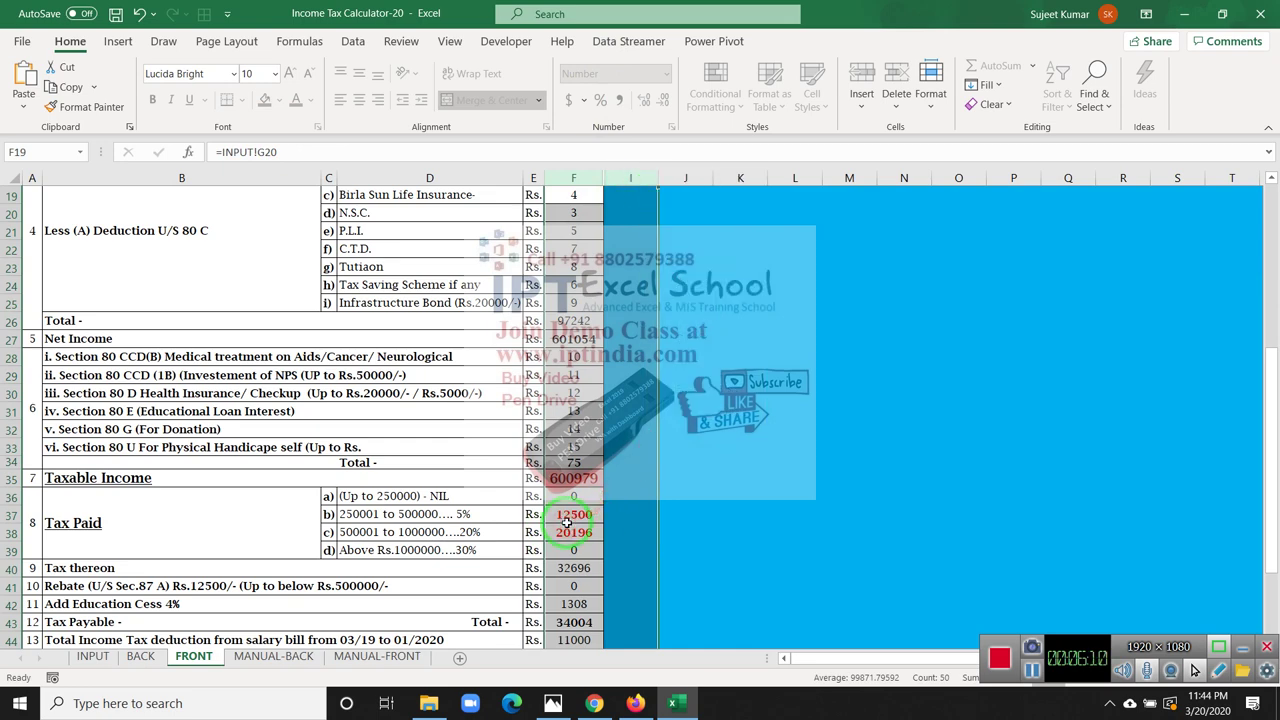
pyautogui.click(566, 519)
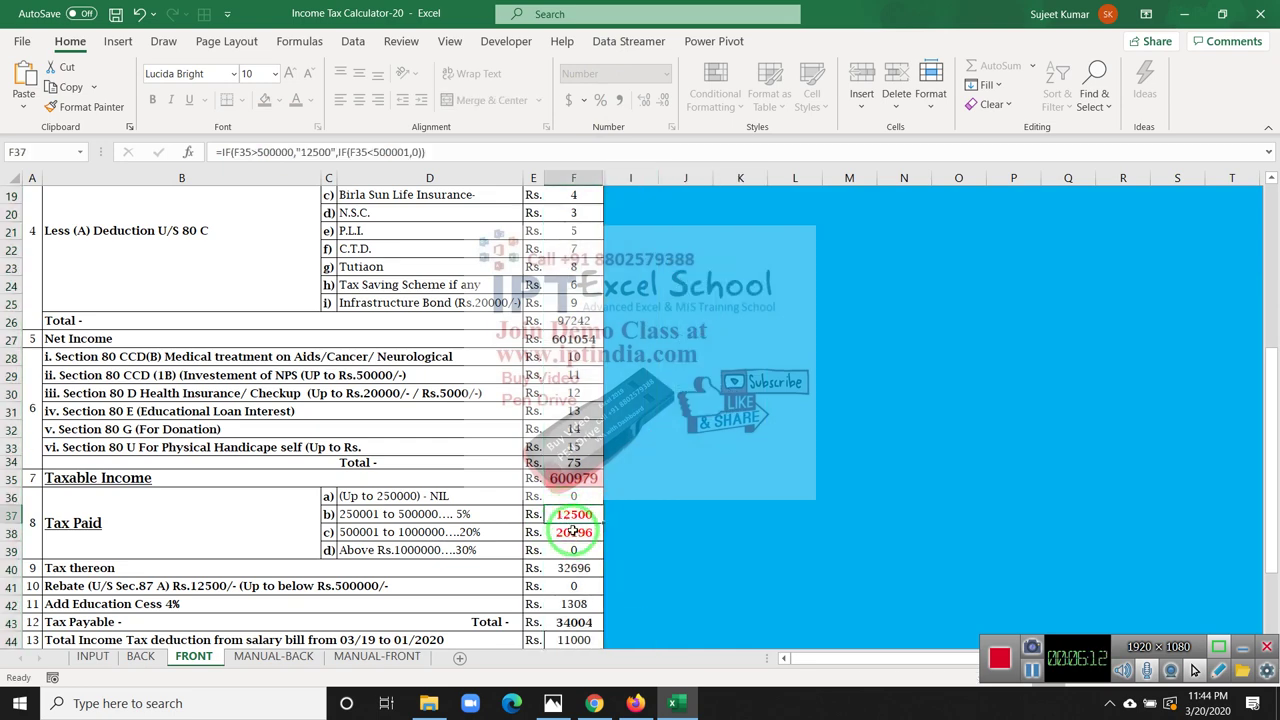
pyautogui.click(573, 533)
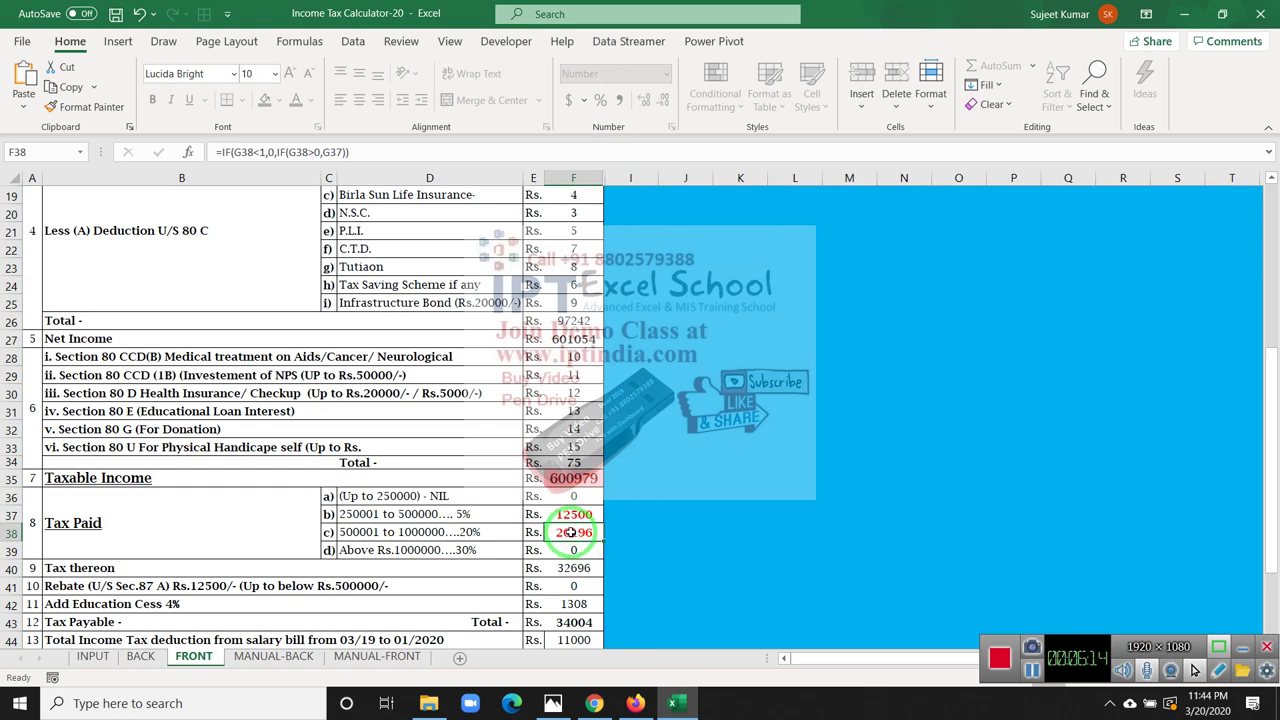
pyautogui.click(573, 549)
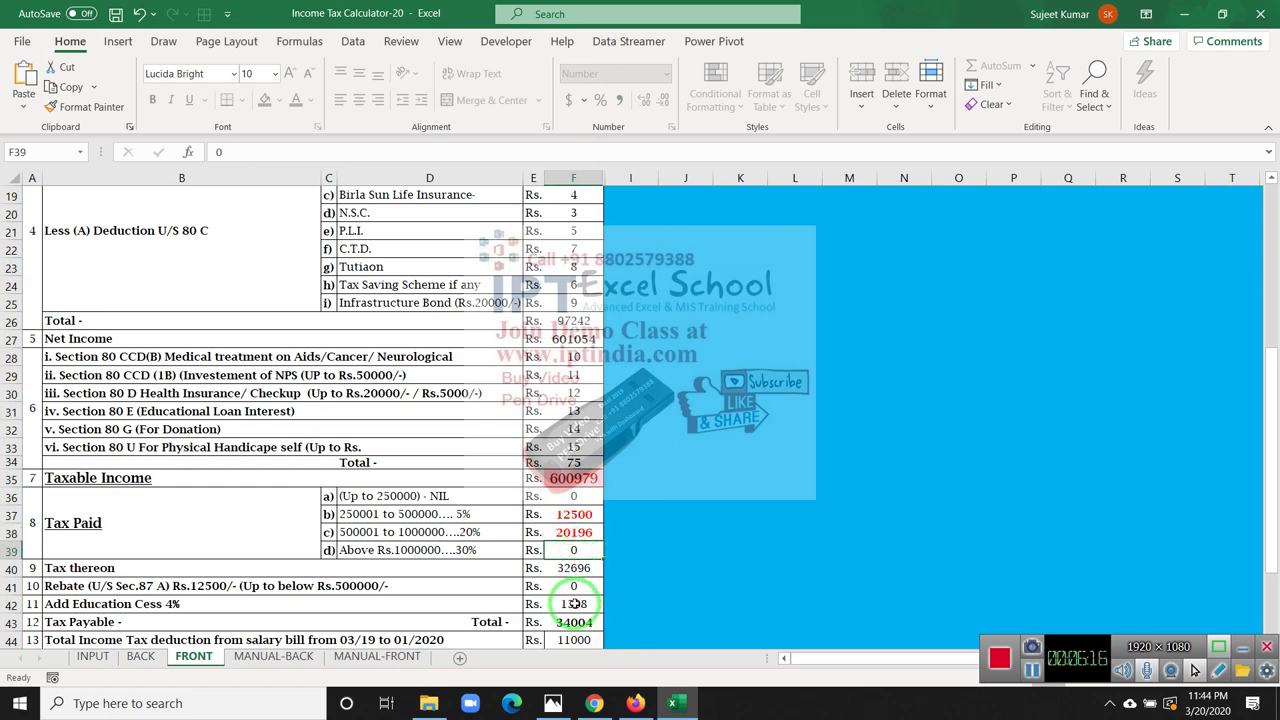
pyautogui.scroll(-2, 566, 588)
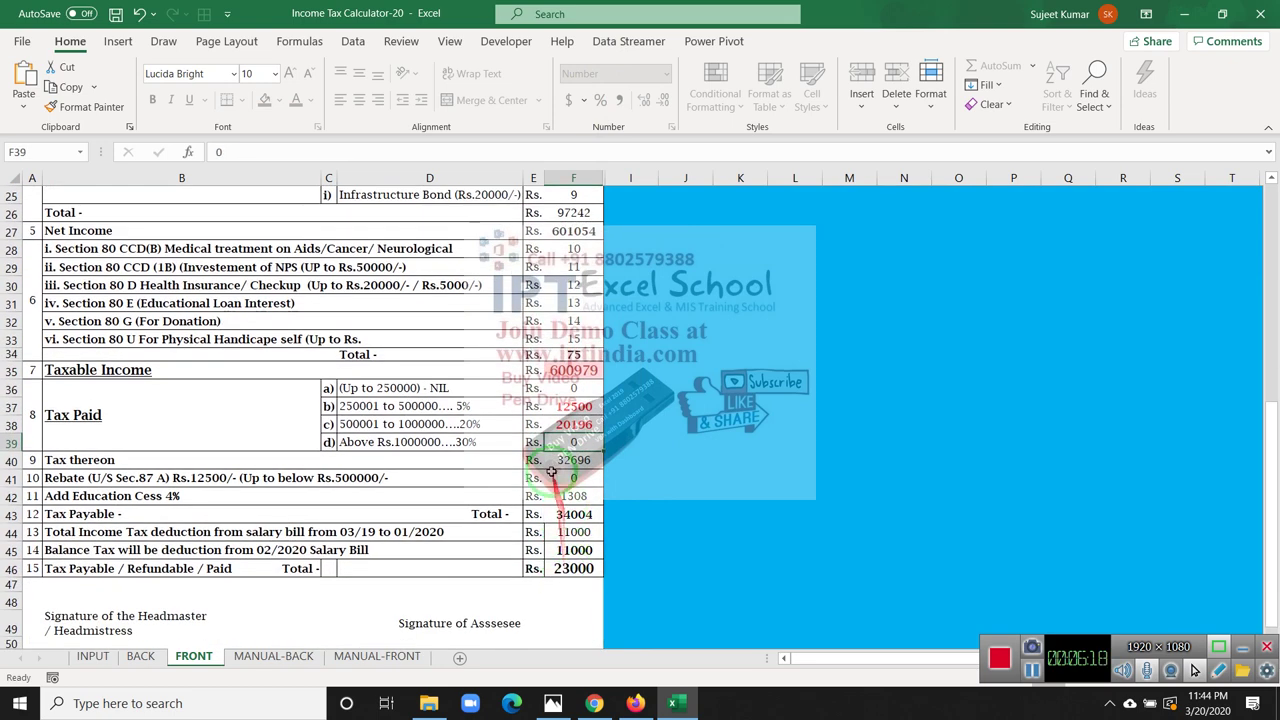
pyautogui.click(549, 462)
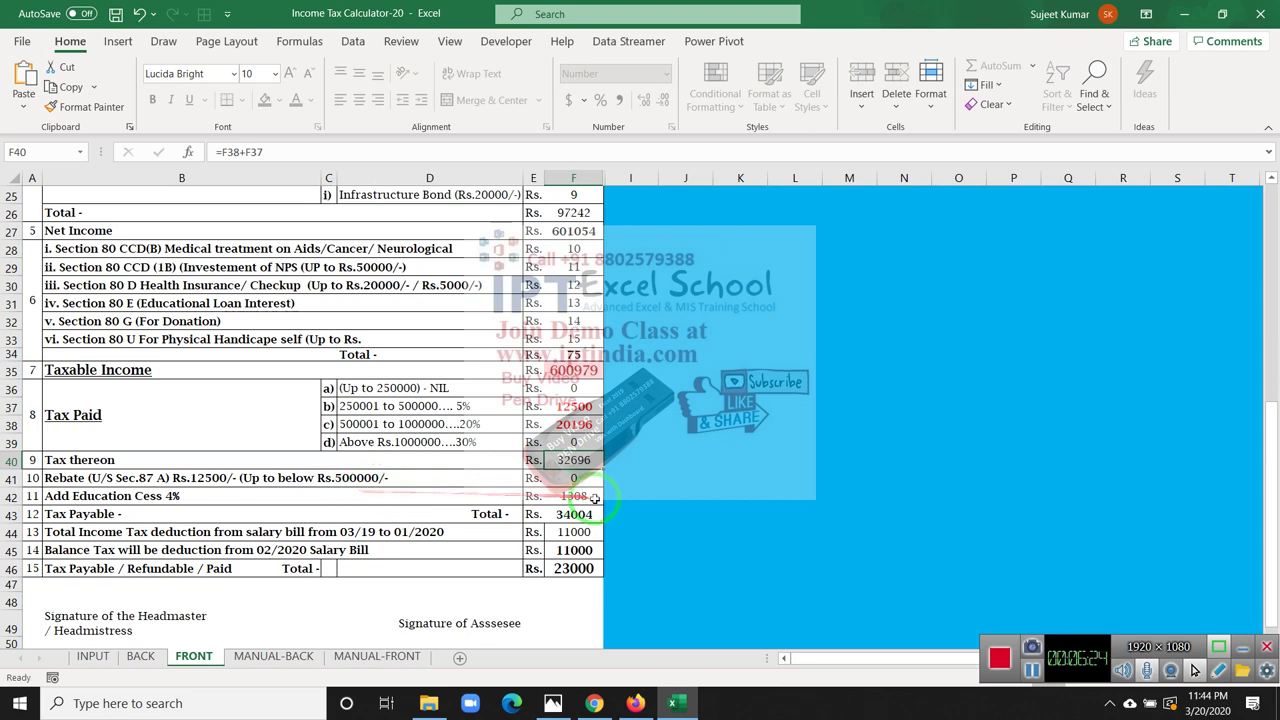
pyautogui.click(580, 500)
pyautogui.click(585, 514)
pyautogui.click(585, 552)
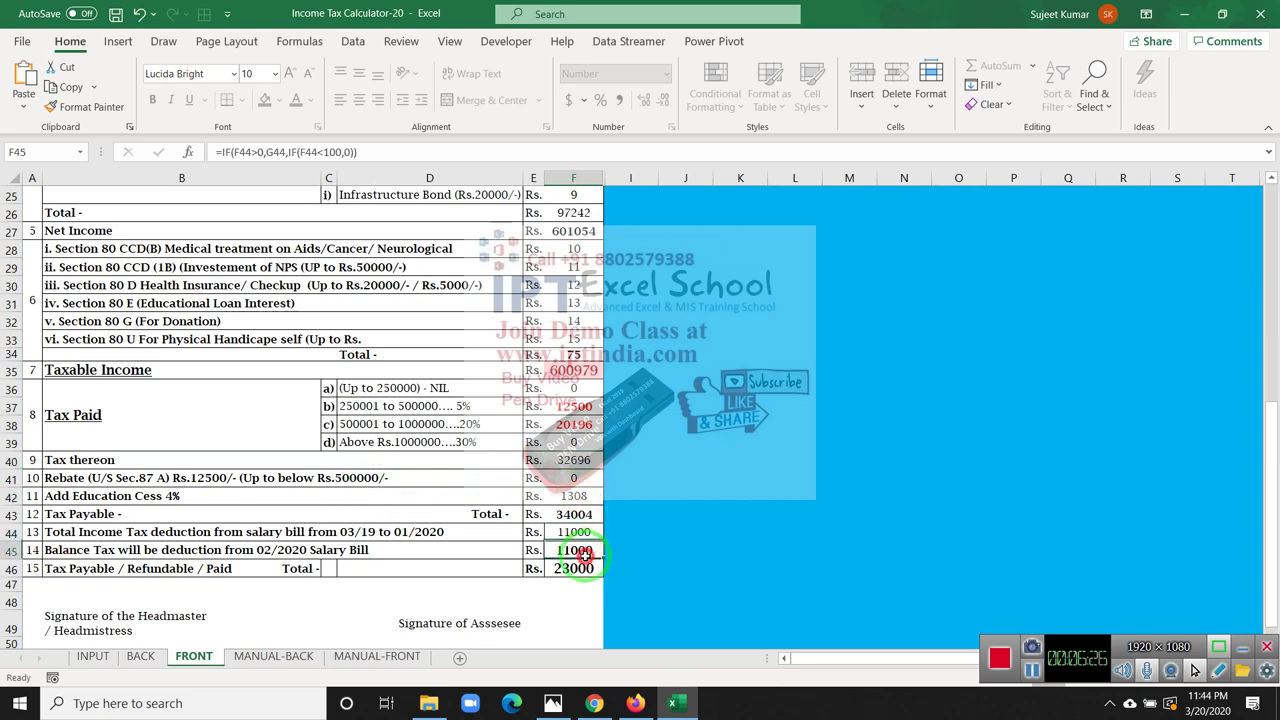
pyautogui.click(578, 569)
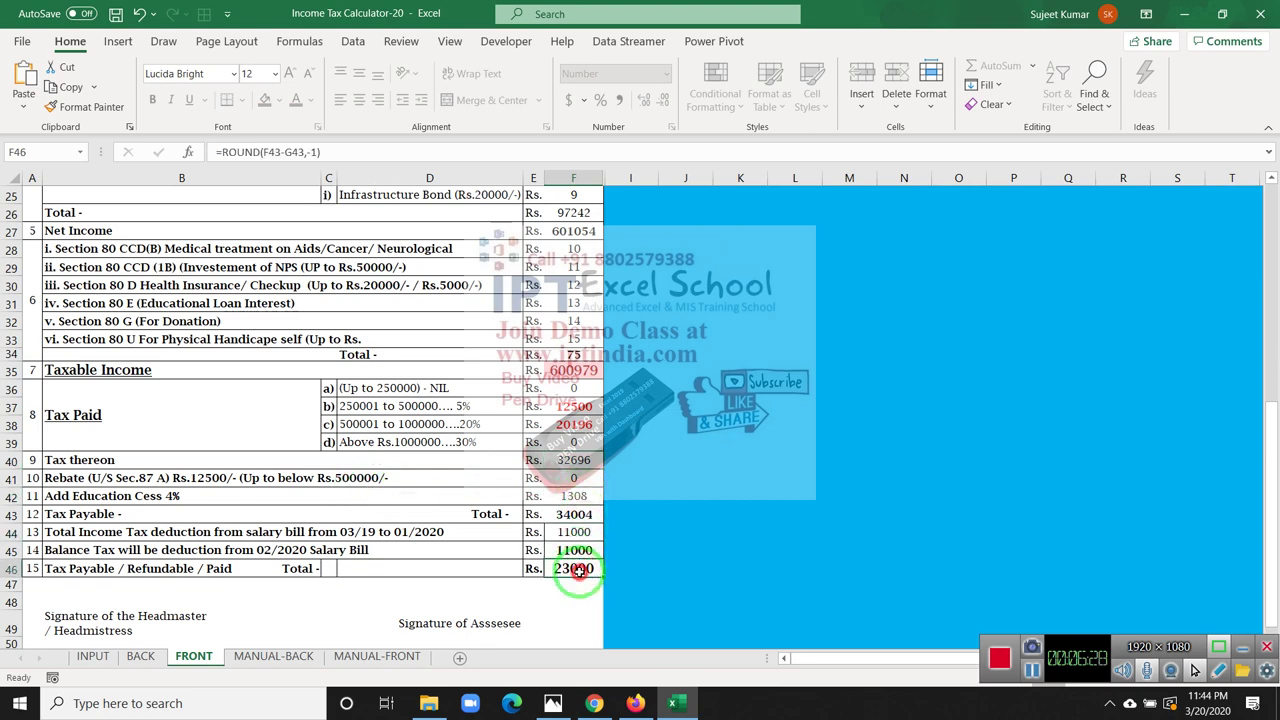
pyautogui.click(478, 575)
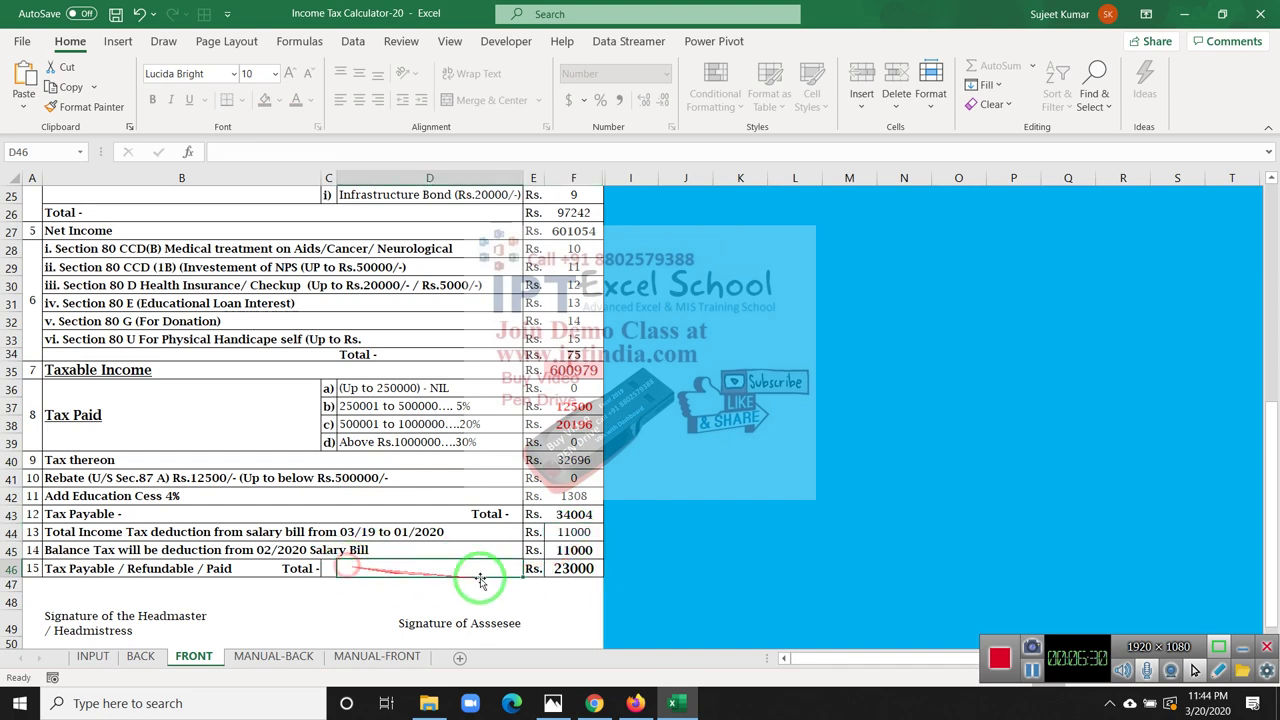
pyautogui.click(562, 570)
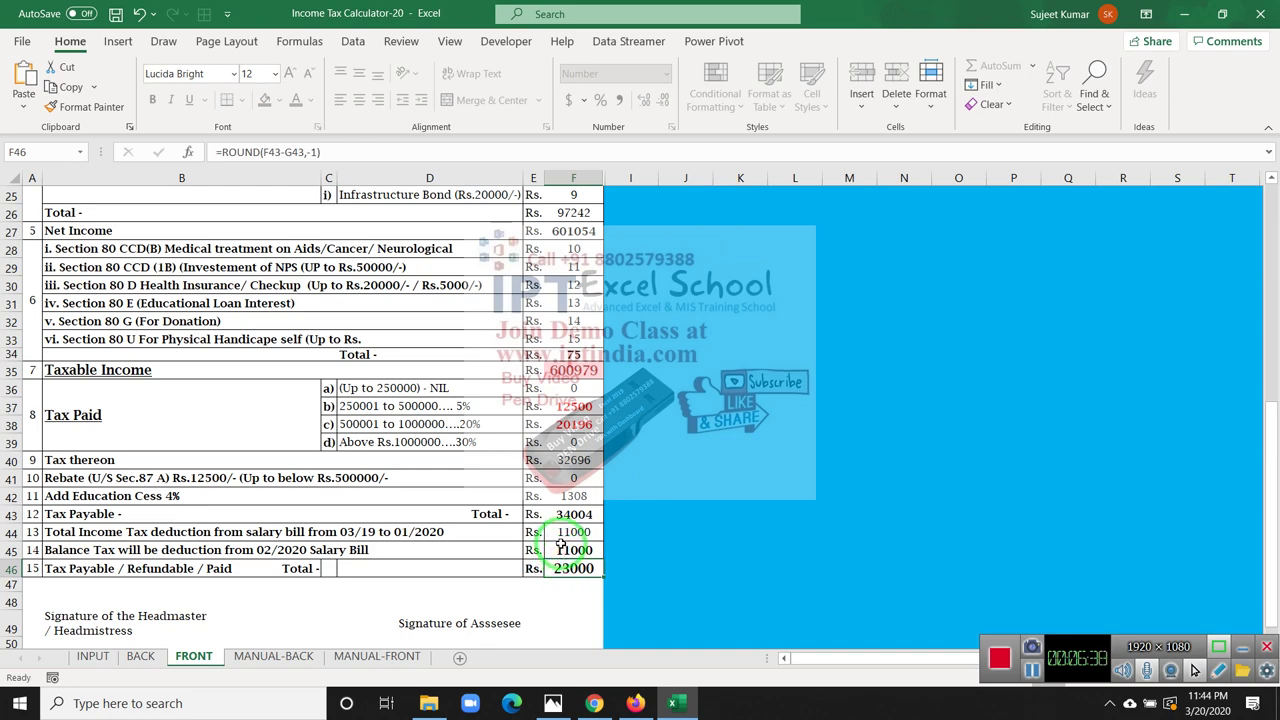
# - Check where FRONT's F15 and F17 take their values, including the BACK-sheet link
pyautogui.scroll(-3, 555, 580)
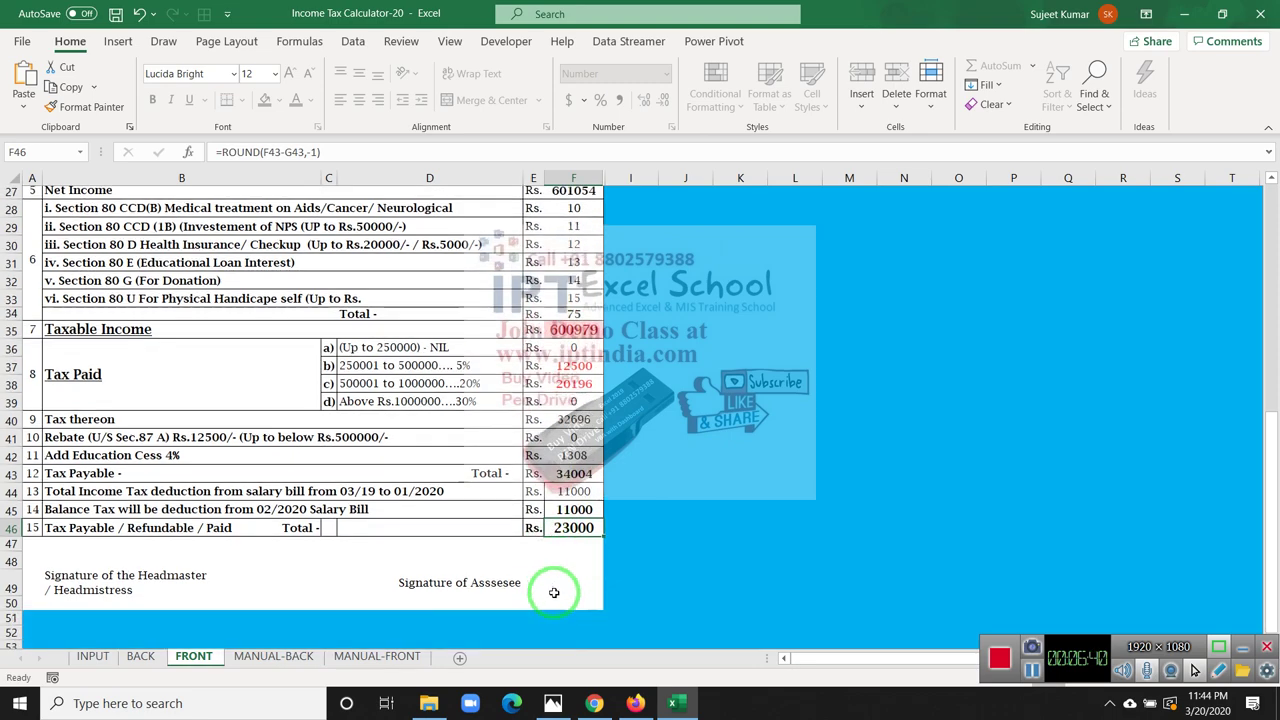
pyautogui.scroll(11, 555, 585)
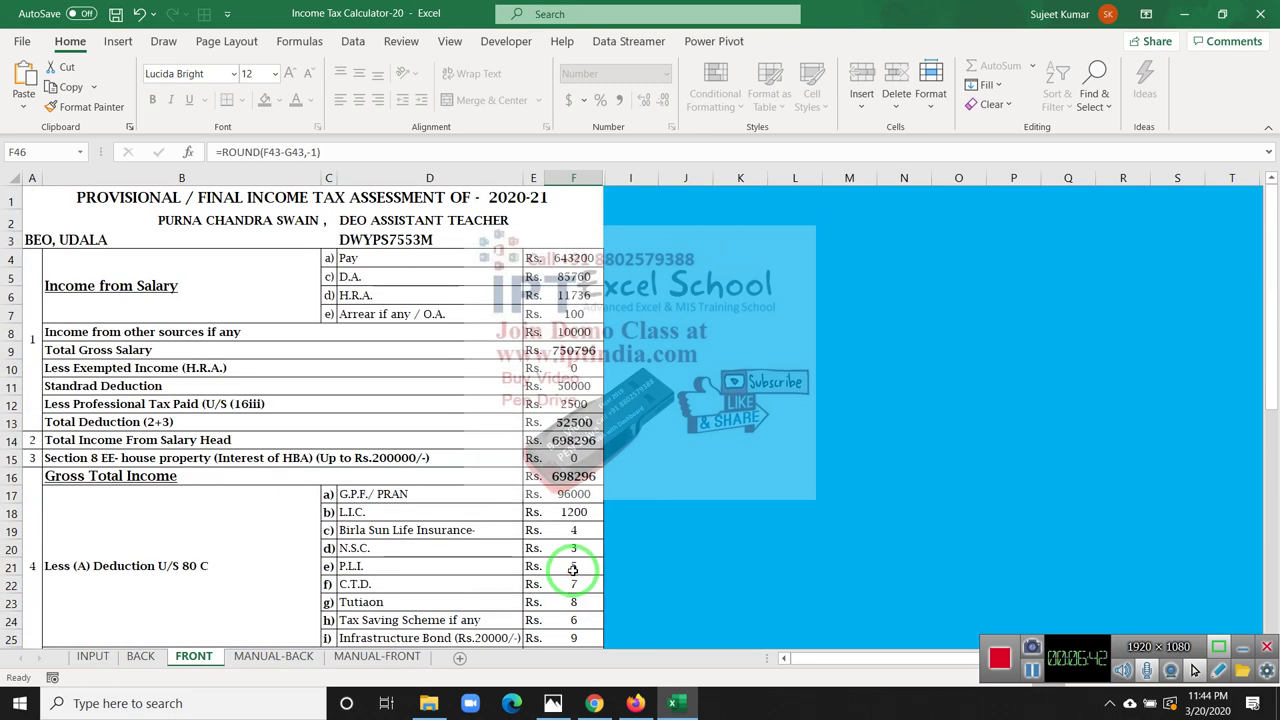
pyautogui.click(573, 458)
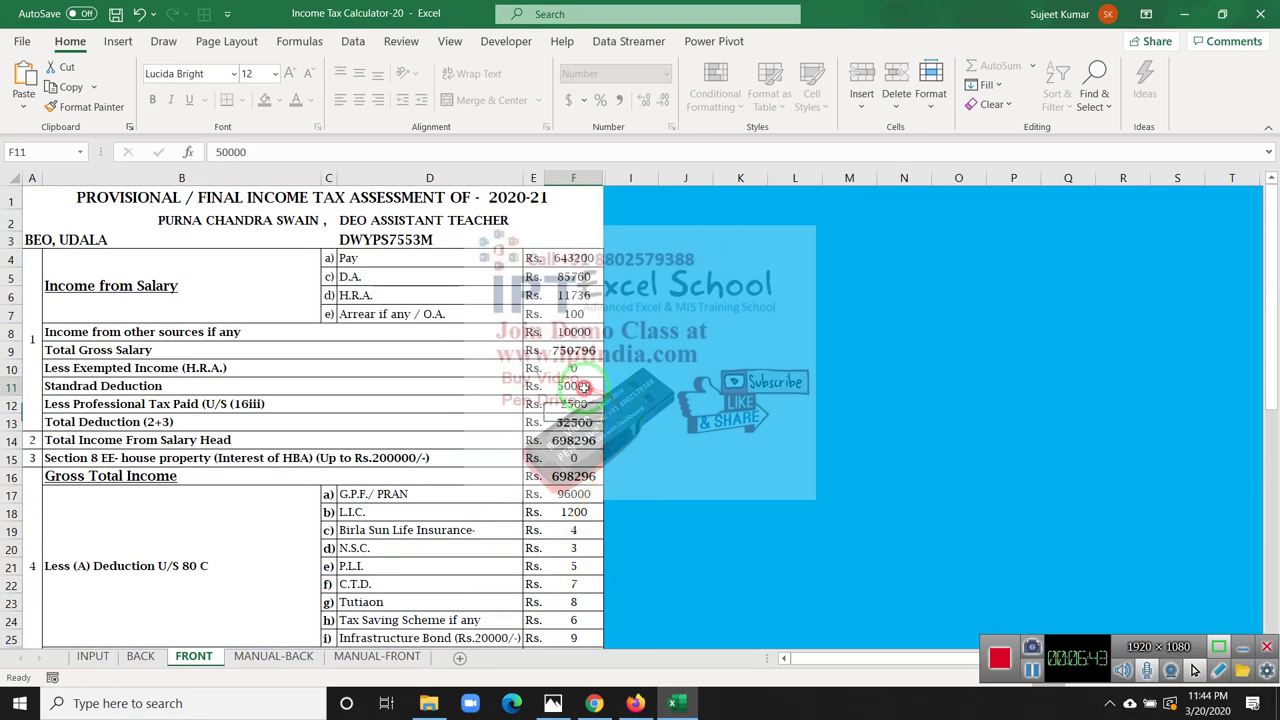
pyautogui.click(564, 494)
pyautogui.scroll(-4, 568, 540)
pyautogui.scroll(-4, 568, 545)
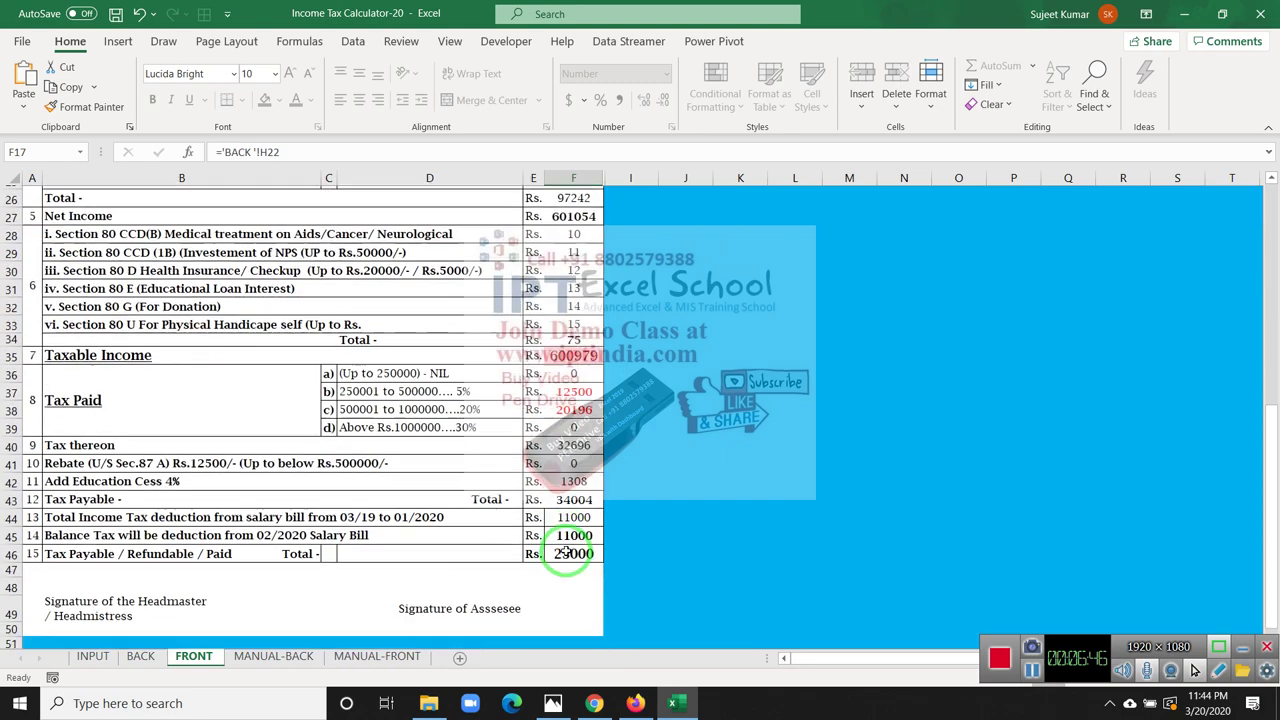
pyautogui.click(140, 656)
pyautogui.click(92, 656)
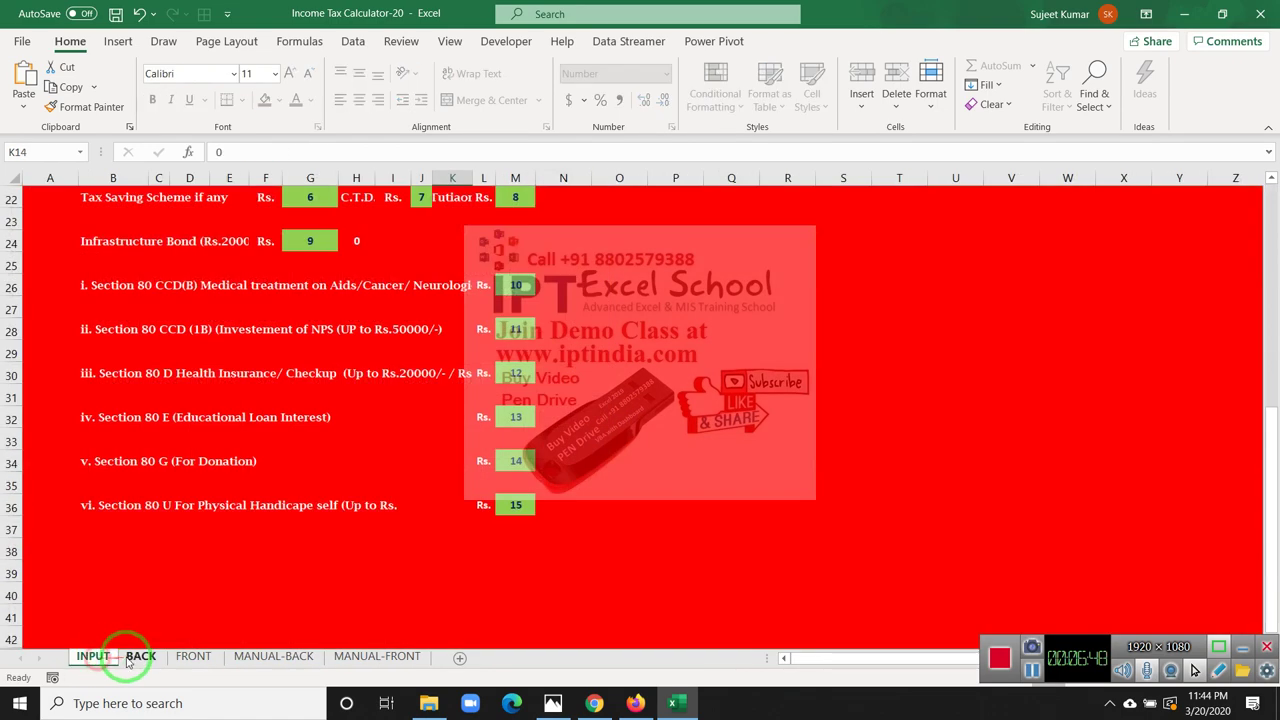
pyautogui.click(190, 656)
pyautogui.scroll(2, 657, 514)
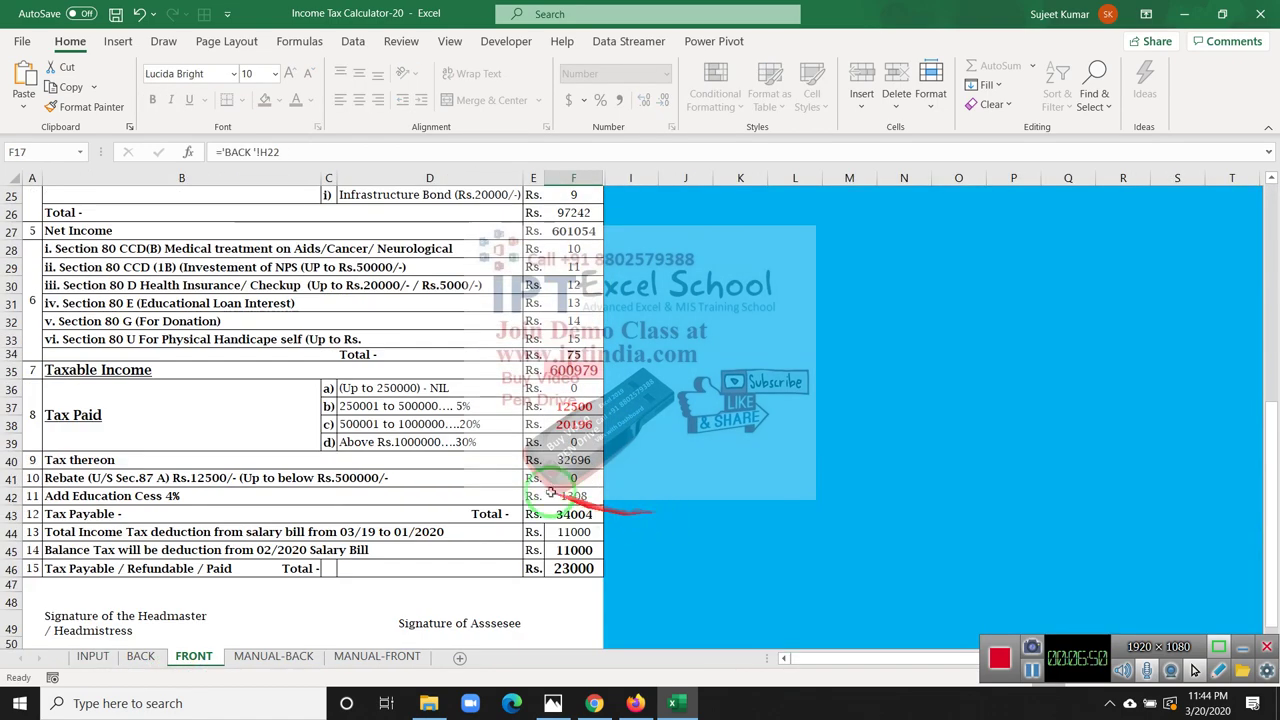
# - Select the Tax Paid slab rows D36 to F39, then end on INPUT and close the window
pyautogui.moveTo(400, 397); pyautogui.dragTo(573, 436)
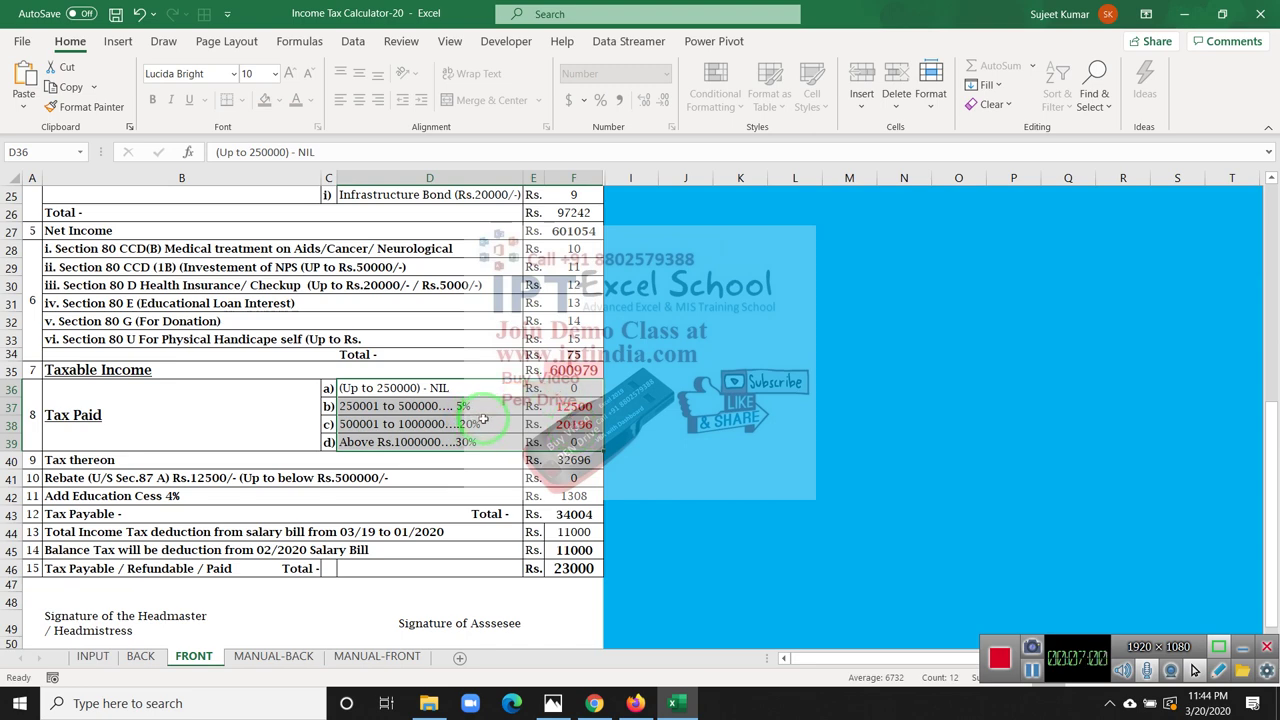
pyautogui.scroll(1, 482, 418)
pyautogui.scroll(6, 485, 412)
pyautogui.scroll(1, 494, 401)
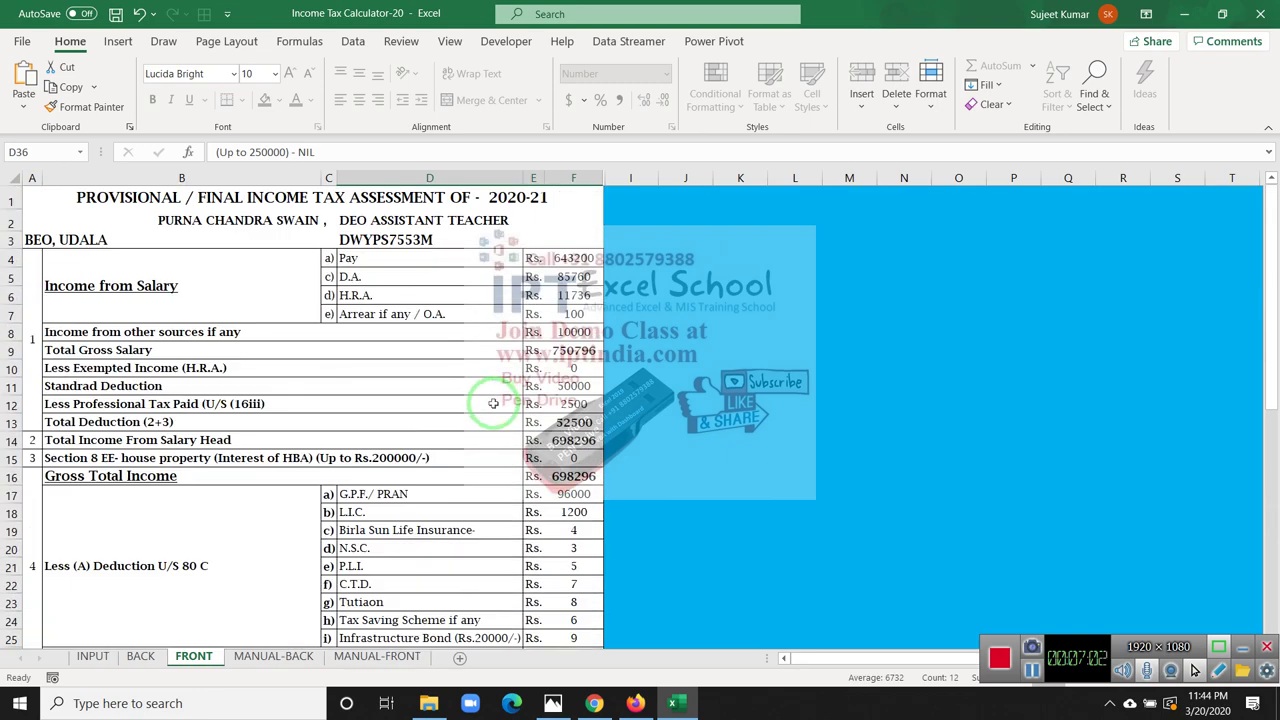
pyautogui.scroll(-4, 525, 345)
pyautogui.scroll(-4, 525, 355)
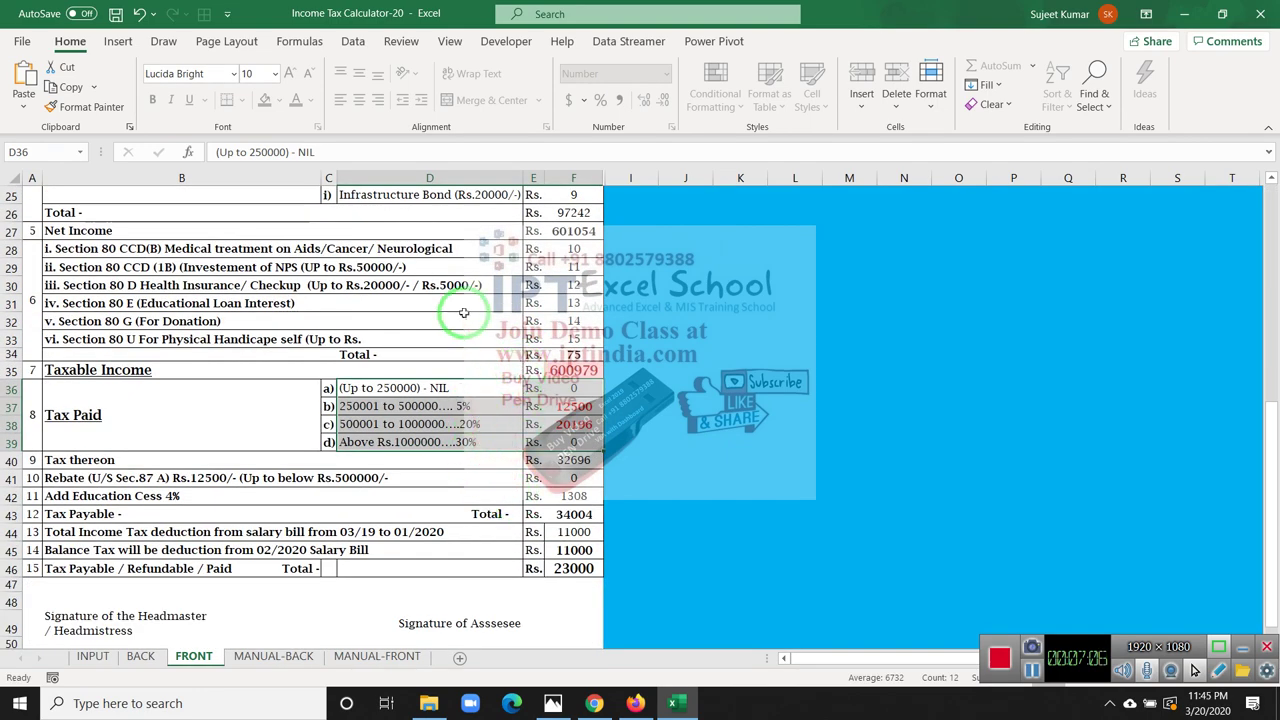
pyautogui.scroll(5, 464, 313)
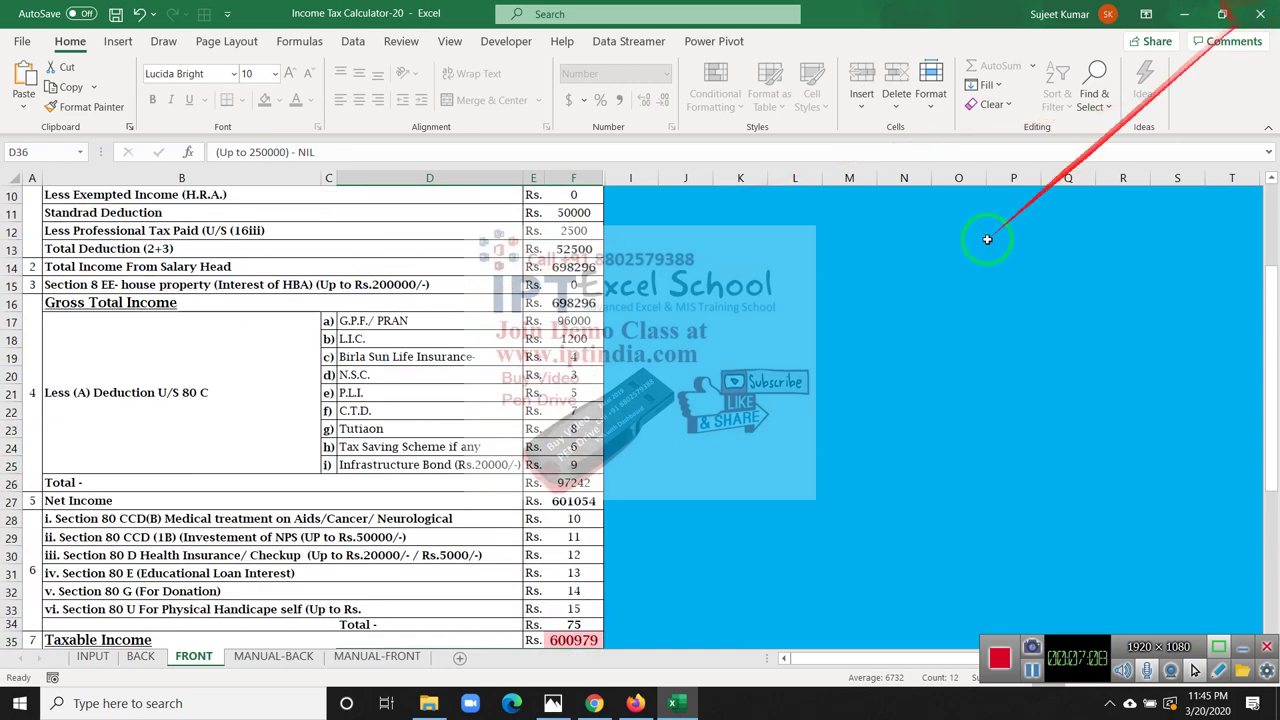
pyautogui.click(140, 656)
pyautogui.click(92, 656)
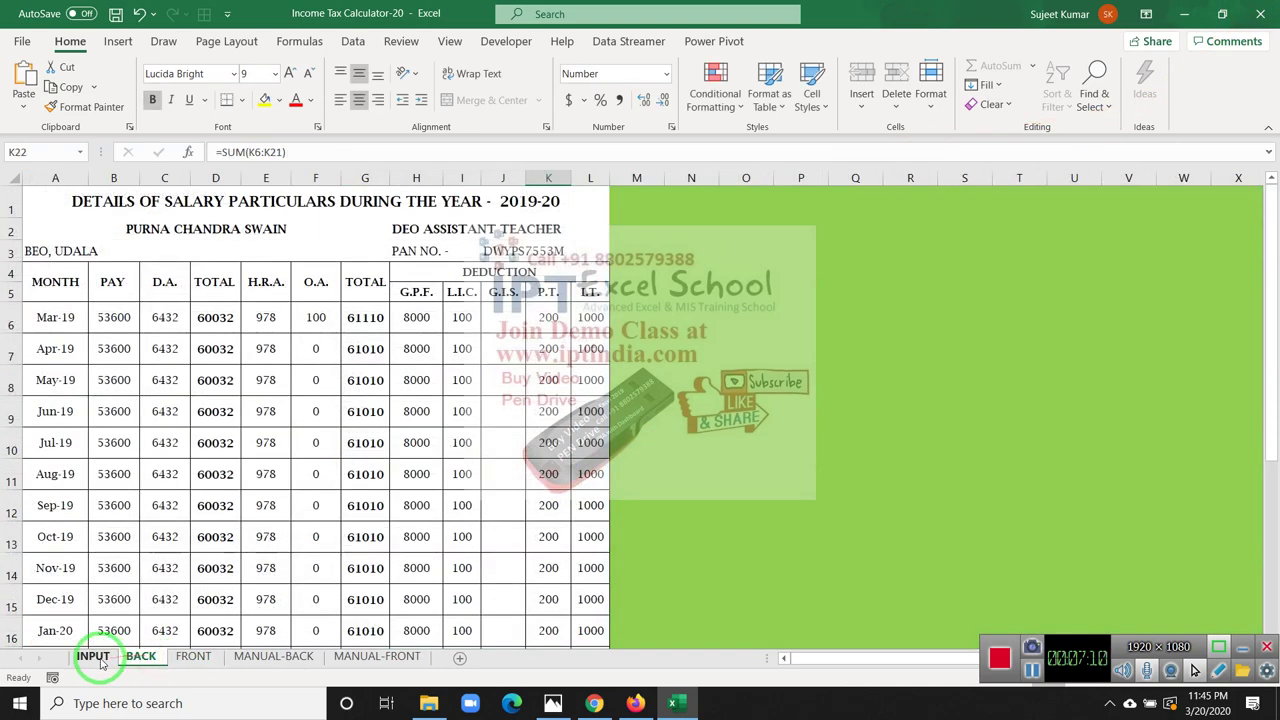
pyautogui.click(1260, 13)
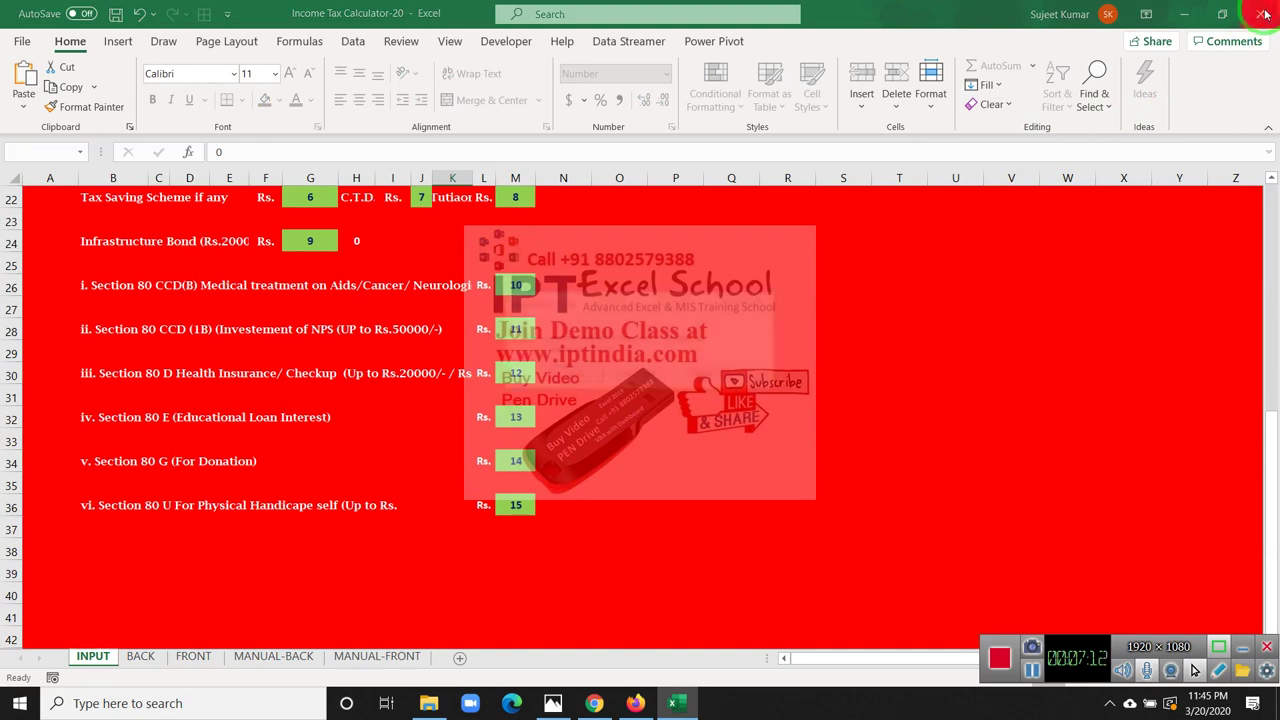
# - Choose Don't Save, closing Income Tax Calculator-20 and Excel
pyautogui.click(647, 375)
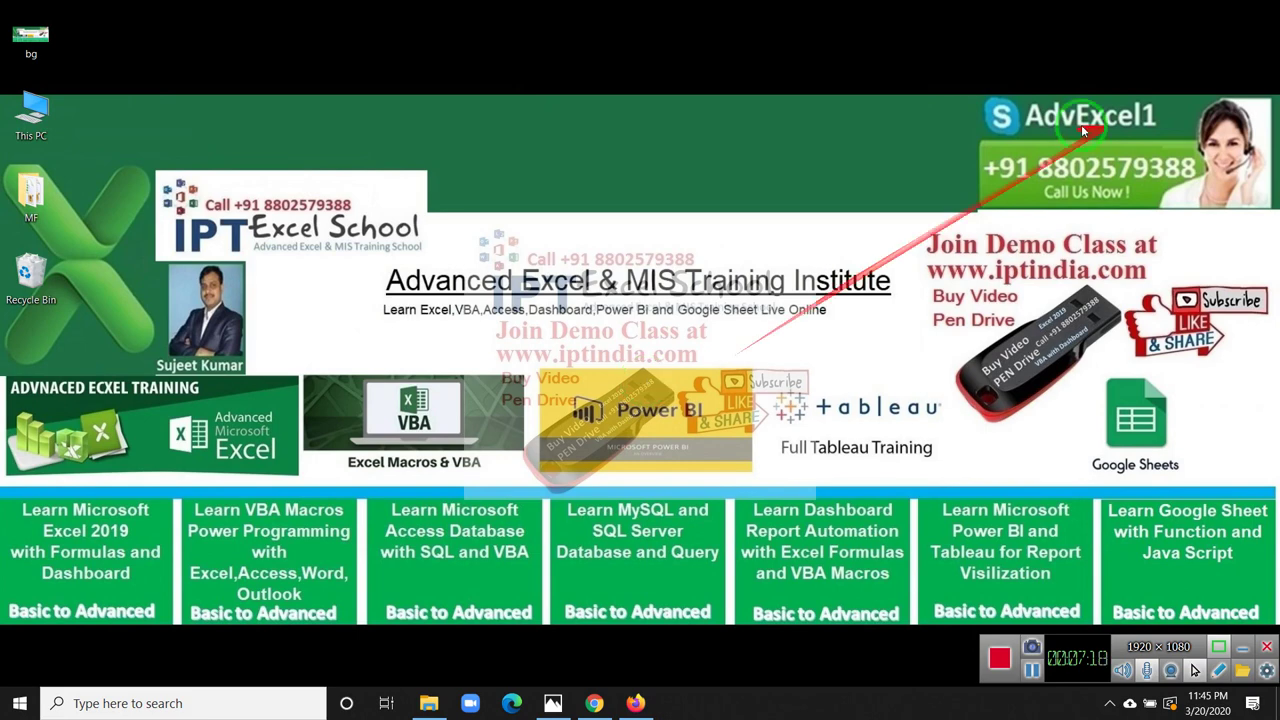
pyautogui.moveTo(912, 230); pyautogui.dragTo(1124, 420)
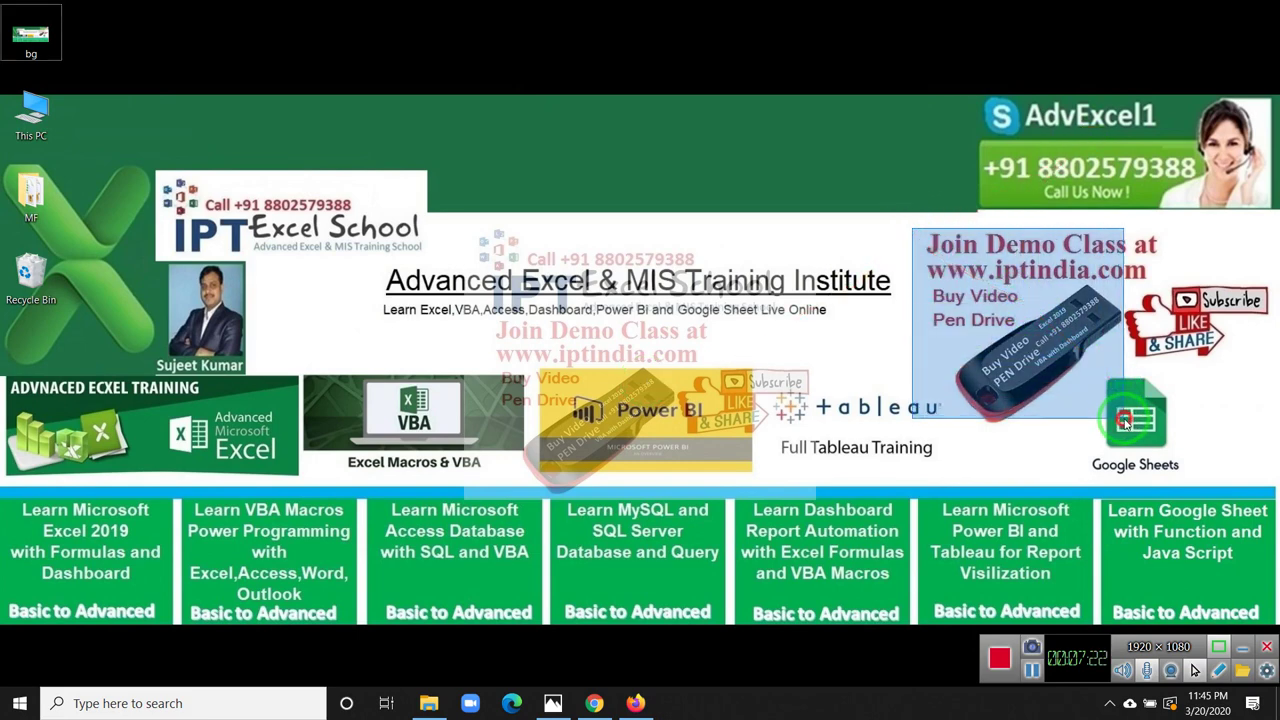
pyautogui.moveTo(918, 264); pyautogui.dragTo(1160, 290)
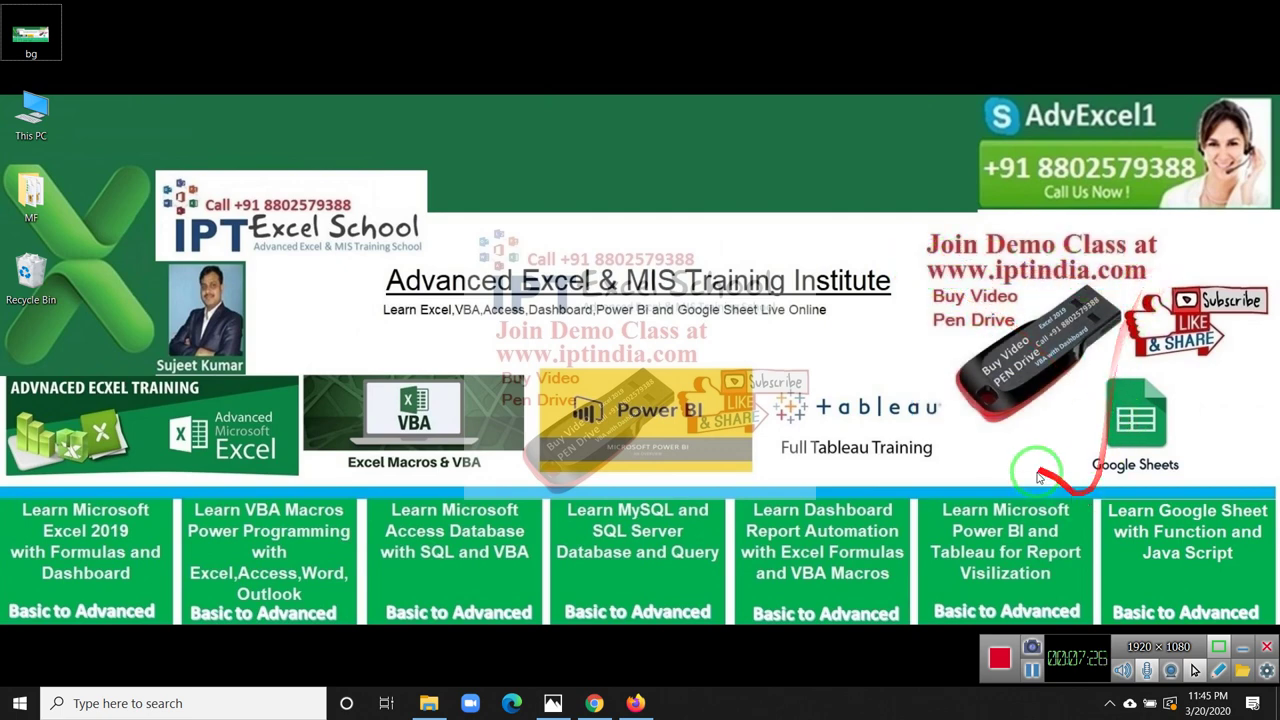